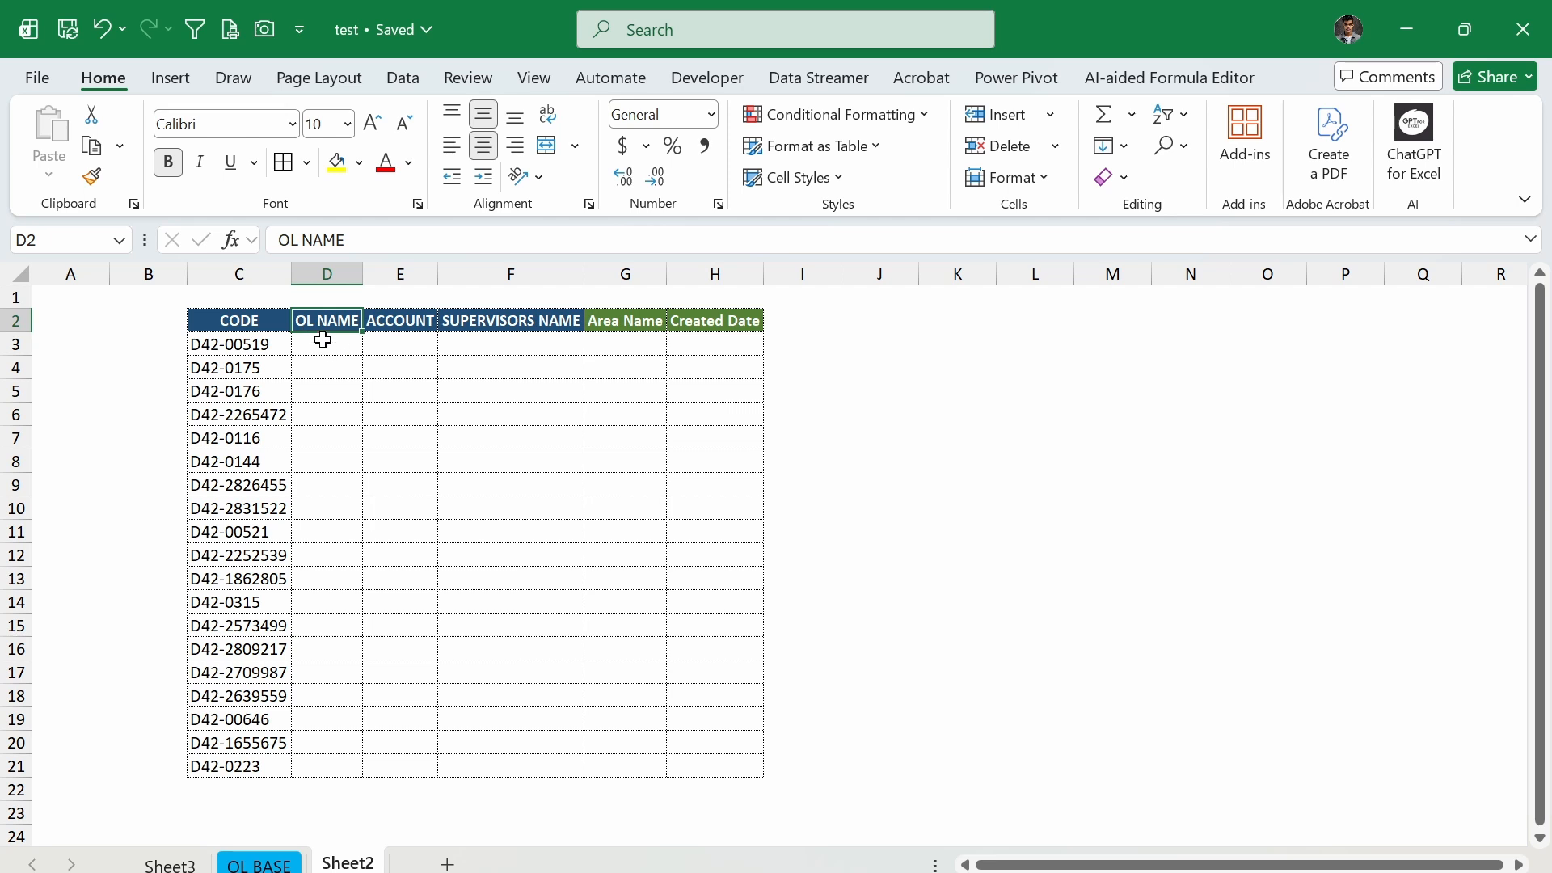
Step: Review the lookup table's headers on Sheet2 and slightly widen the CODE column
{"action": "left_click", "coordinate": [388, 321]}
{"action": "left_click", "coordinate": [494, 317]}
{"action": "left_click", "coordinate": [632, 321]}
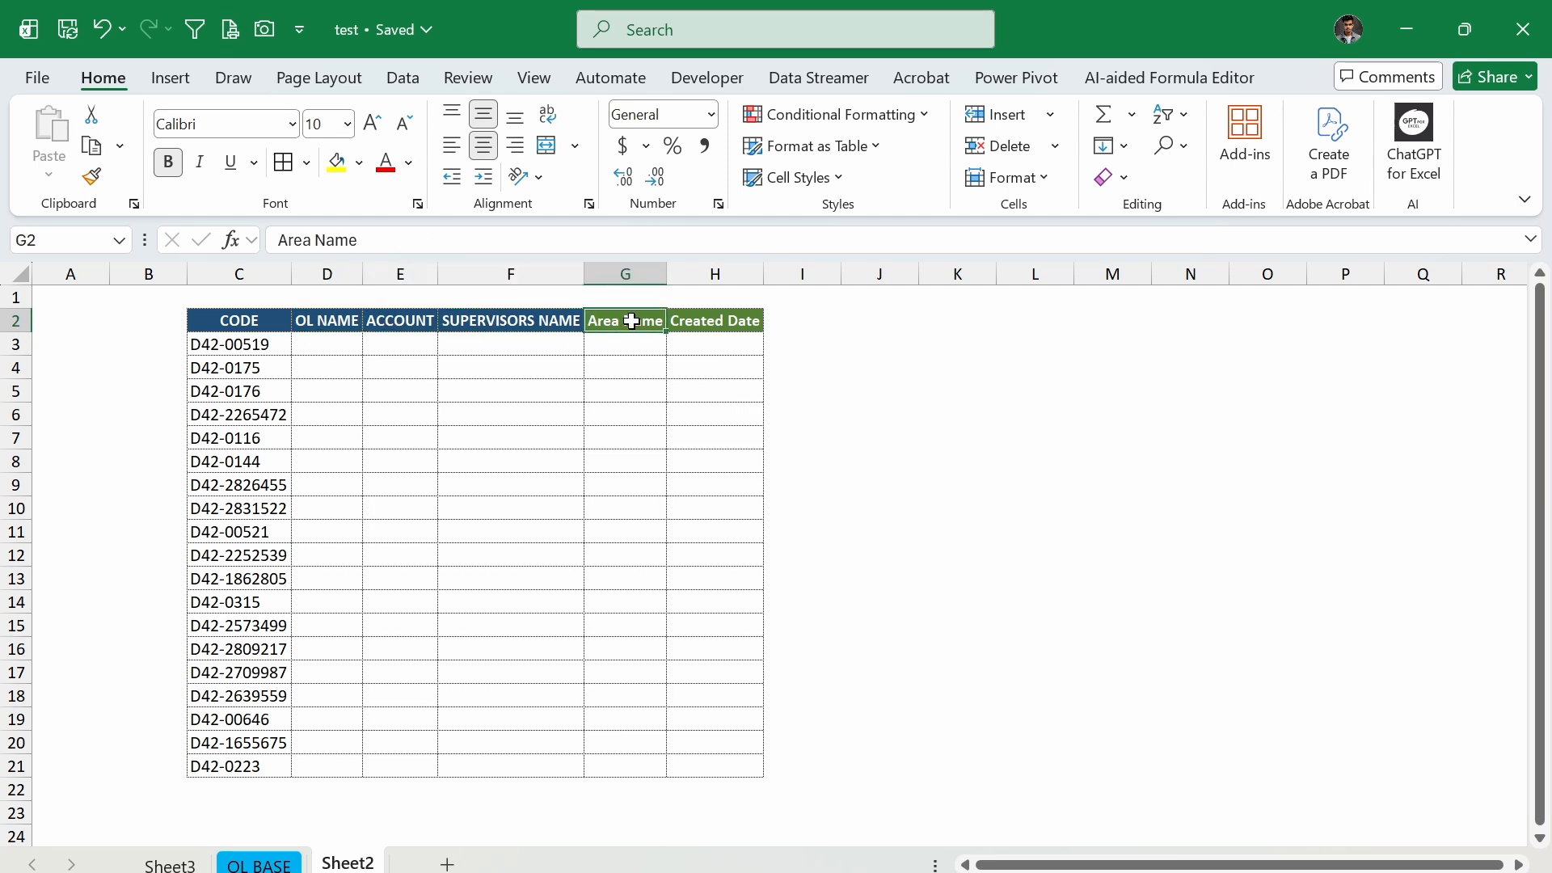
{"action": "left_click", "coordinate": [707, 327]}
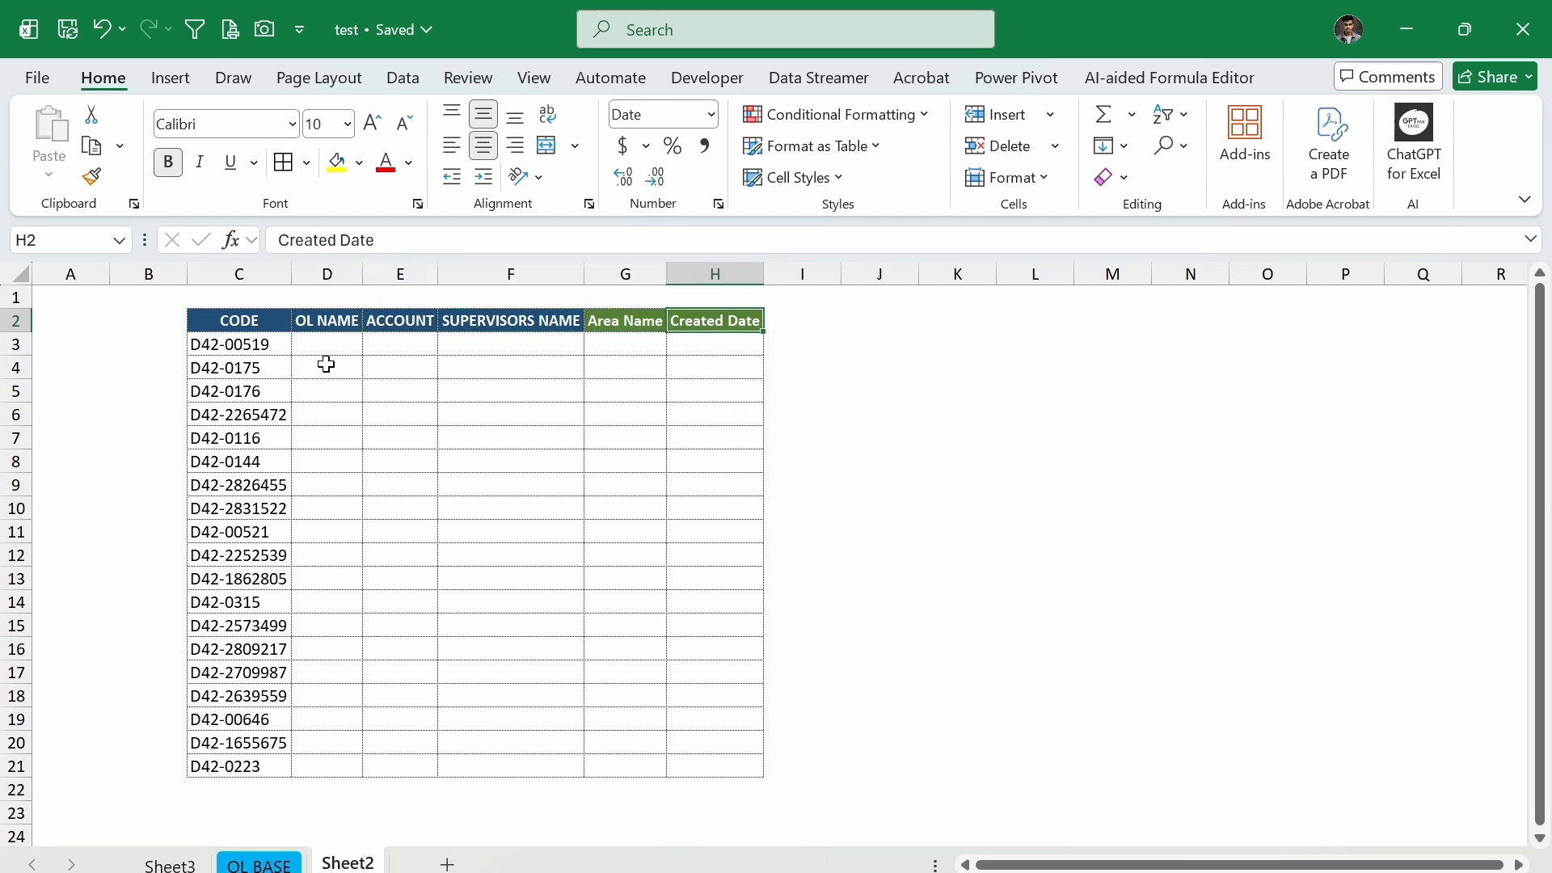
{"action": "left_click_drag", "start_coordinate": [297, 279], "coordinate": [303, 279]}
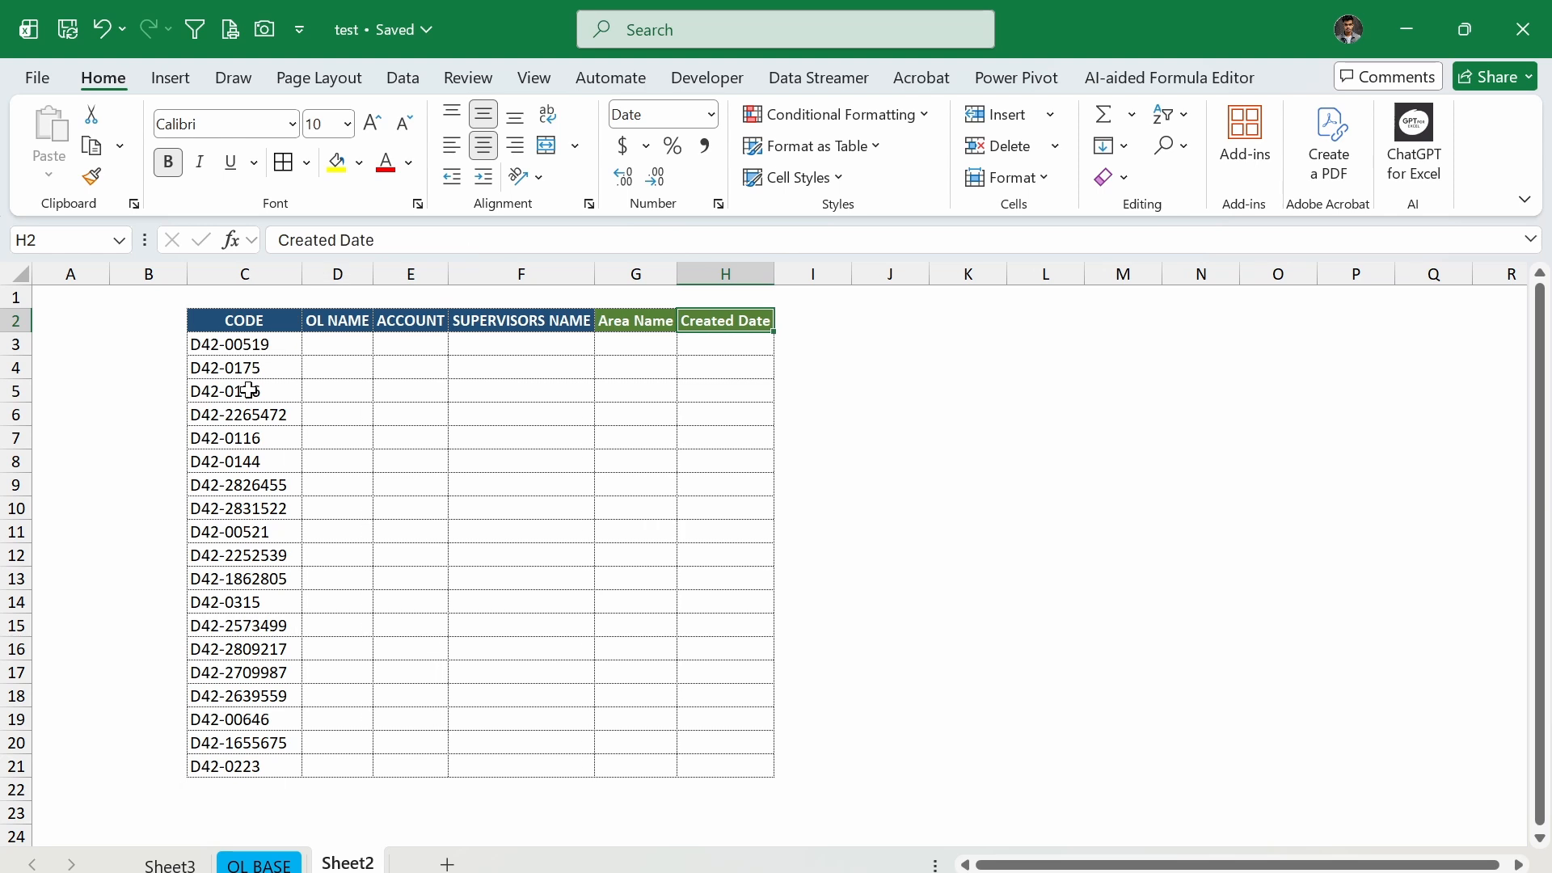
Step: Examine the first code row's empty cells from OL NAME through Created Date on Sheet2
{"action": "left_click", "coordinate": [249, 390]}
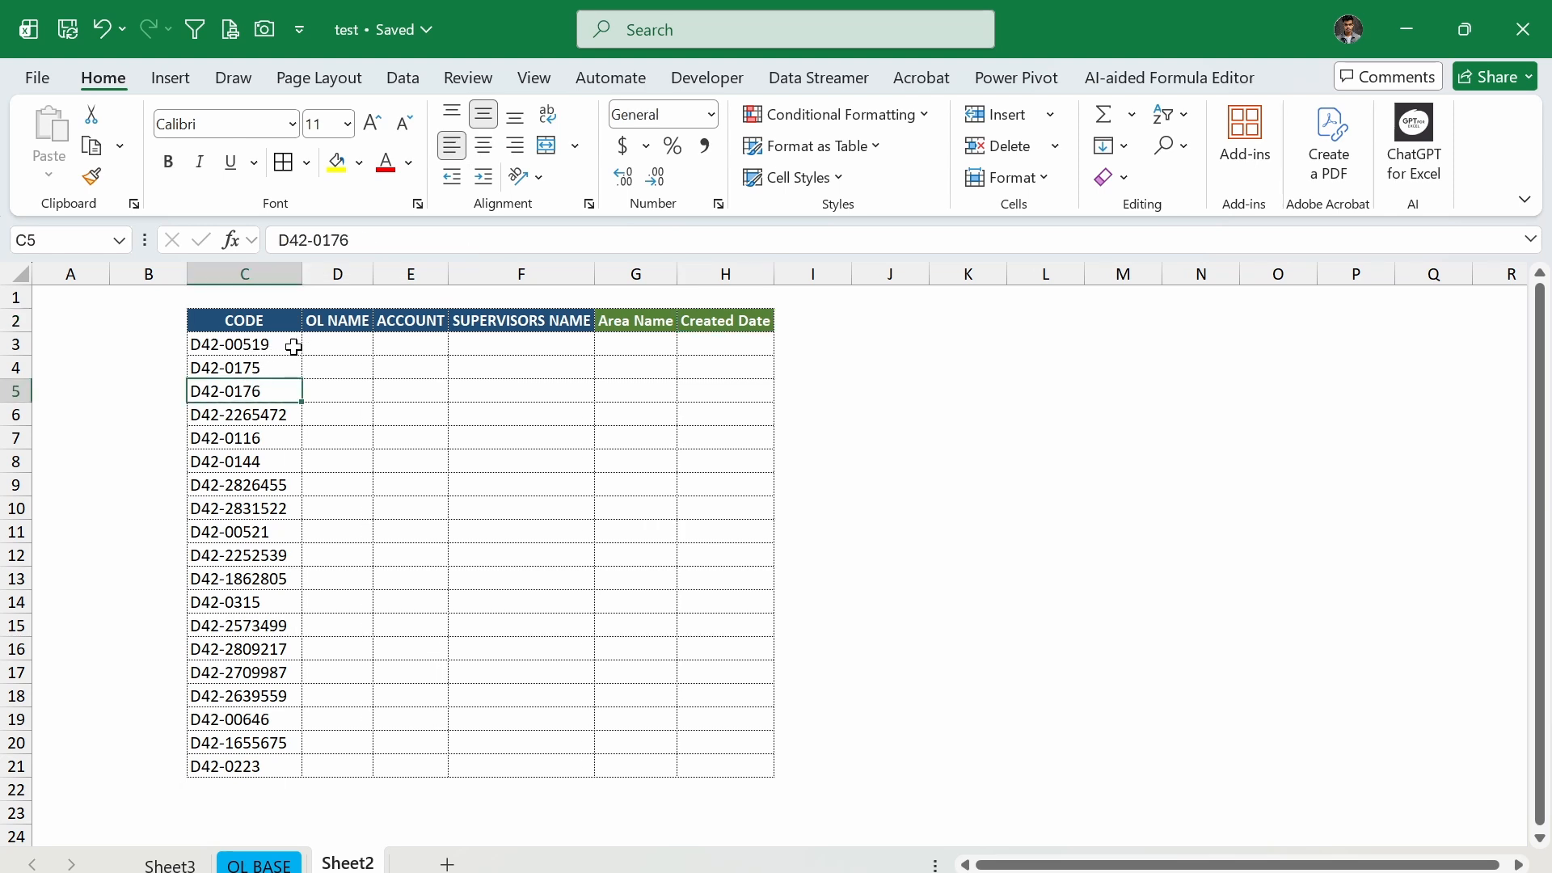
{"action": "left_click", "coordinate": [260, 346]}
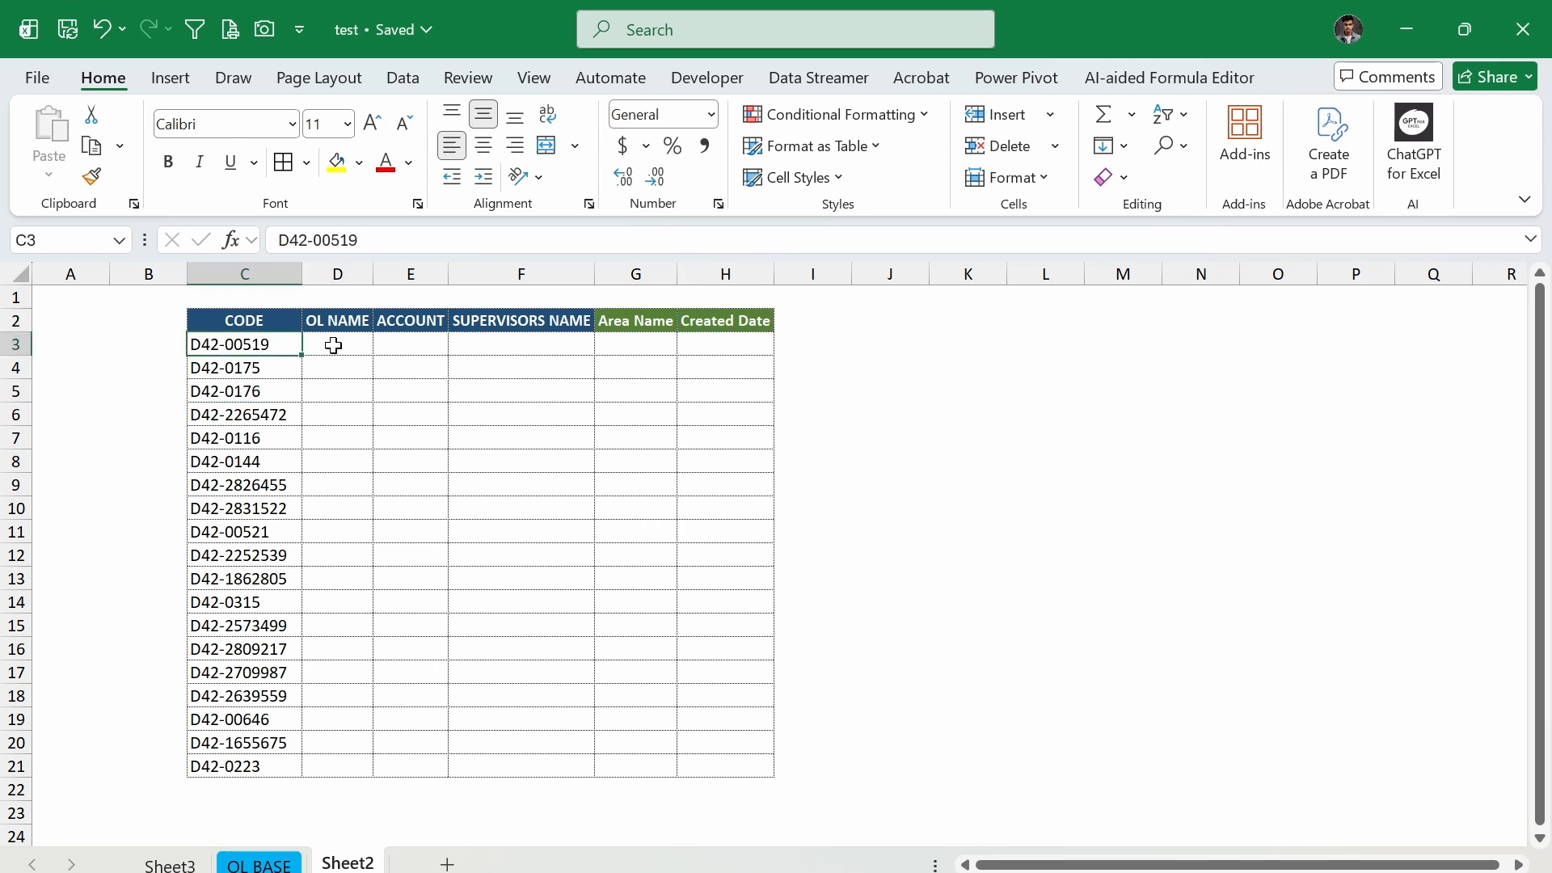
{"action": "left_click", "coordinate": [334, 346]}
{"action": "left_click", "coordinate": [408, 351]}
{"action": "left_click", "coordinate": [505, 354]}
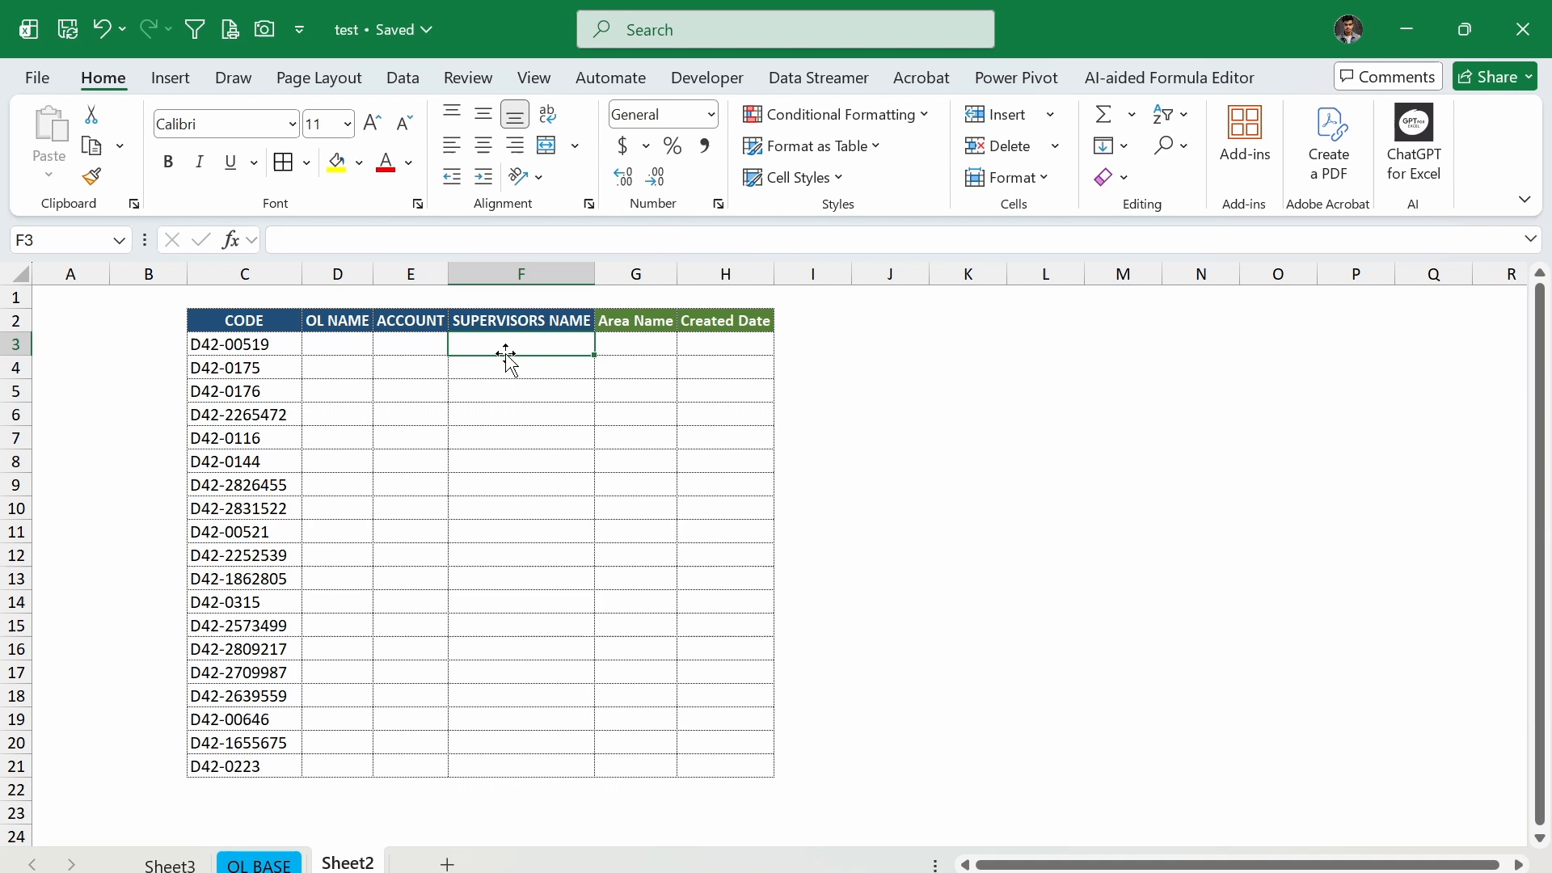
{"action": "left_click", "coordinate": [643, 349]}
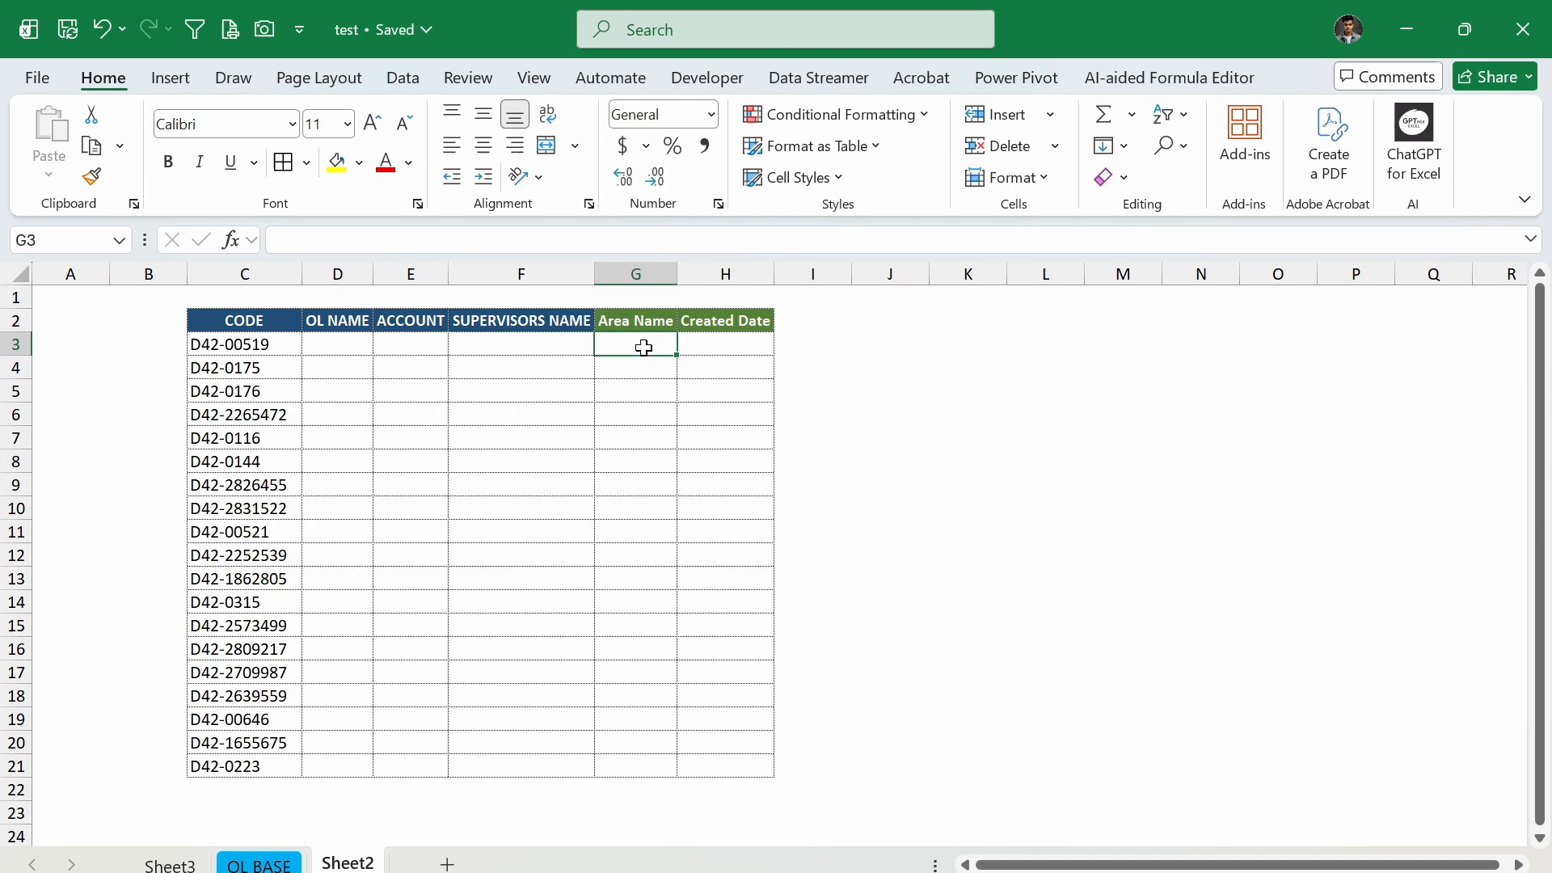
{"action": "left_click", "coordinate": [726, 348]}
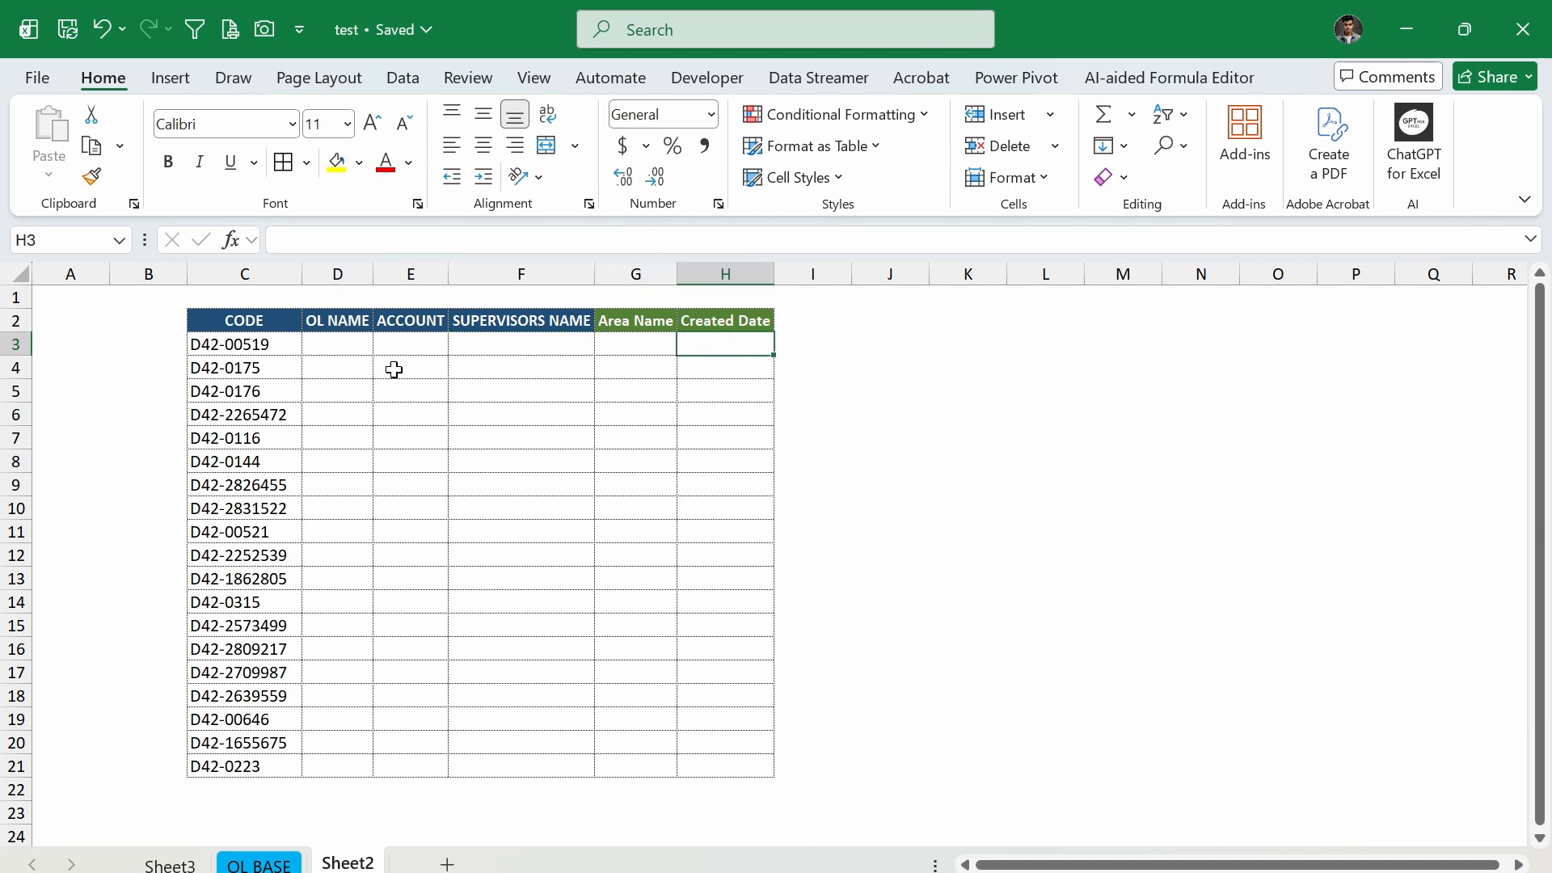
{"action": "left_click", "coordinate": [327, 327]}
{"action": "key", "text": "Down"}
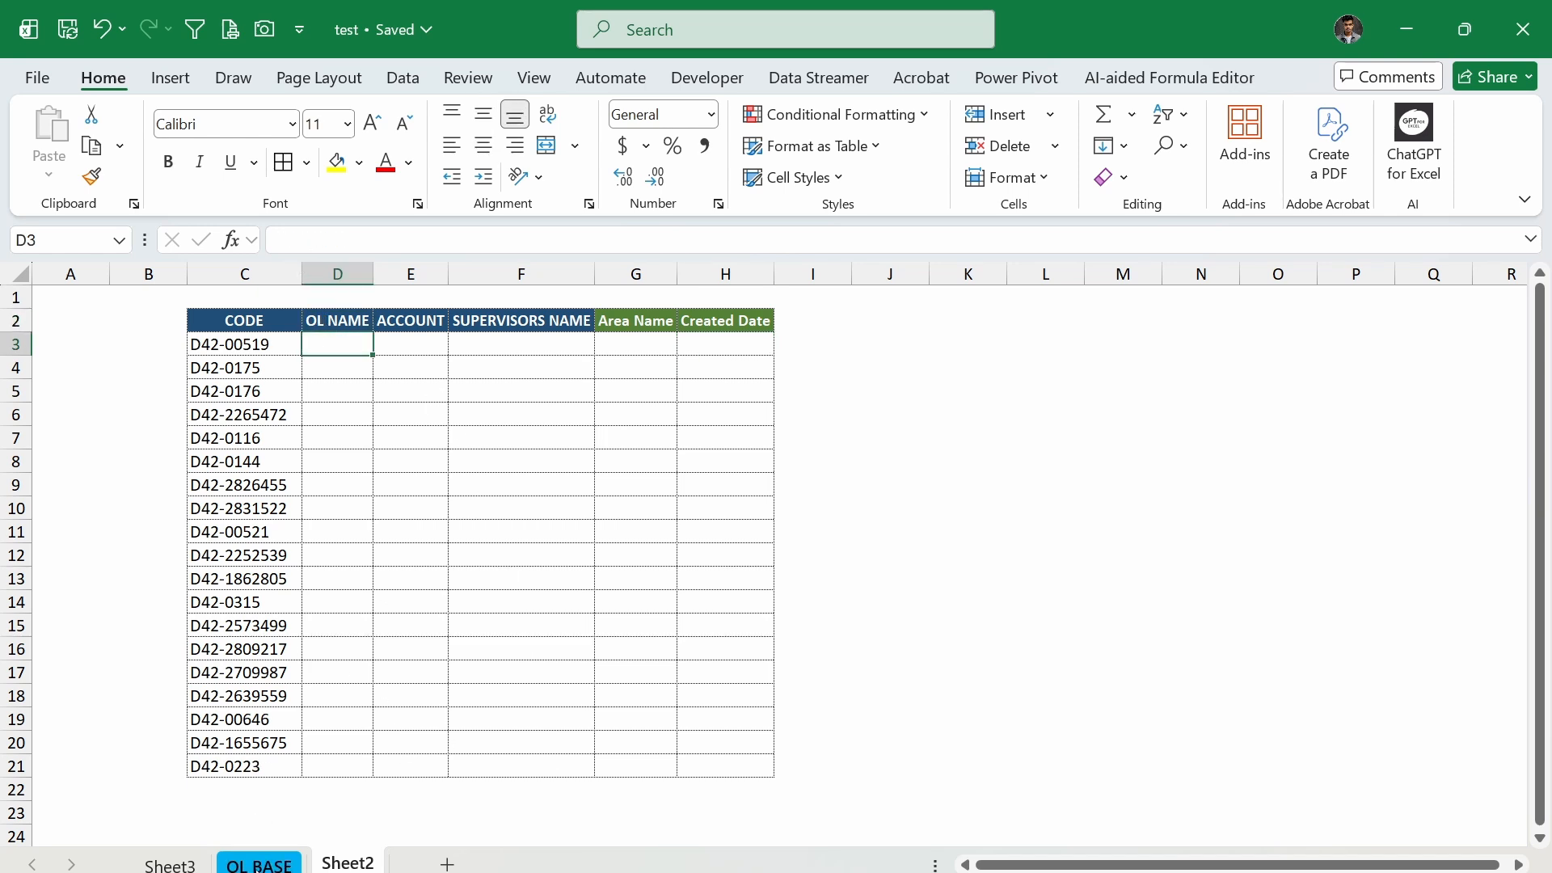
Step: Examine the OL BASE sheet's headers and data, from TOWN and CODE through Created Date
{"action": "left_click", "coordinate": [259, 863]}
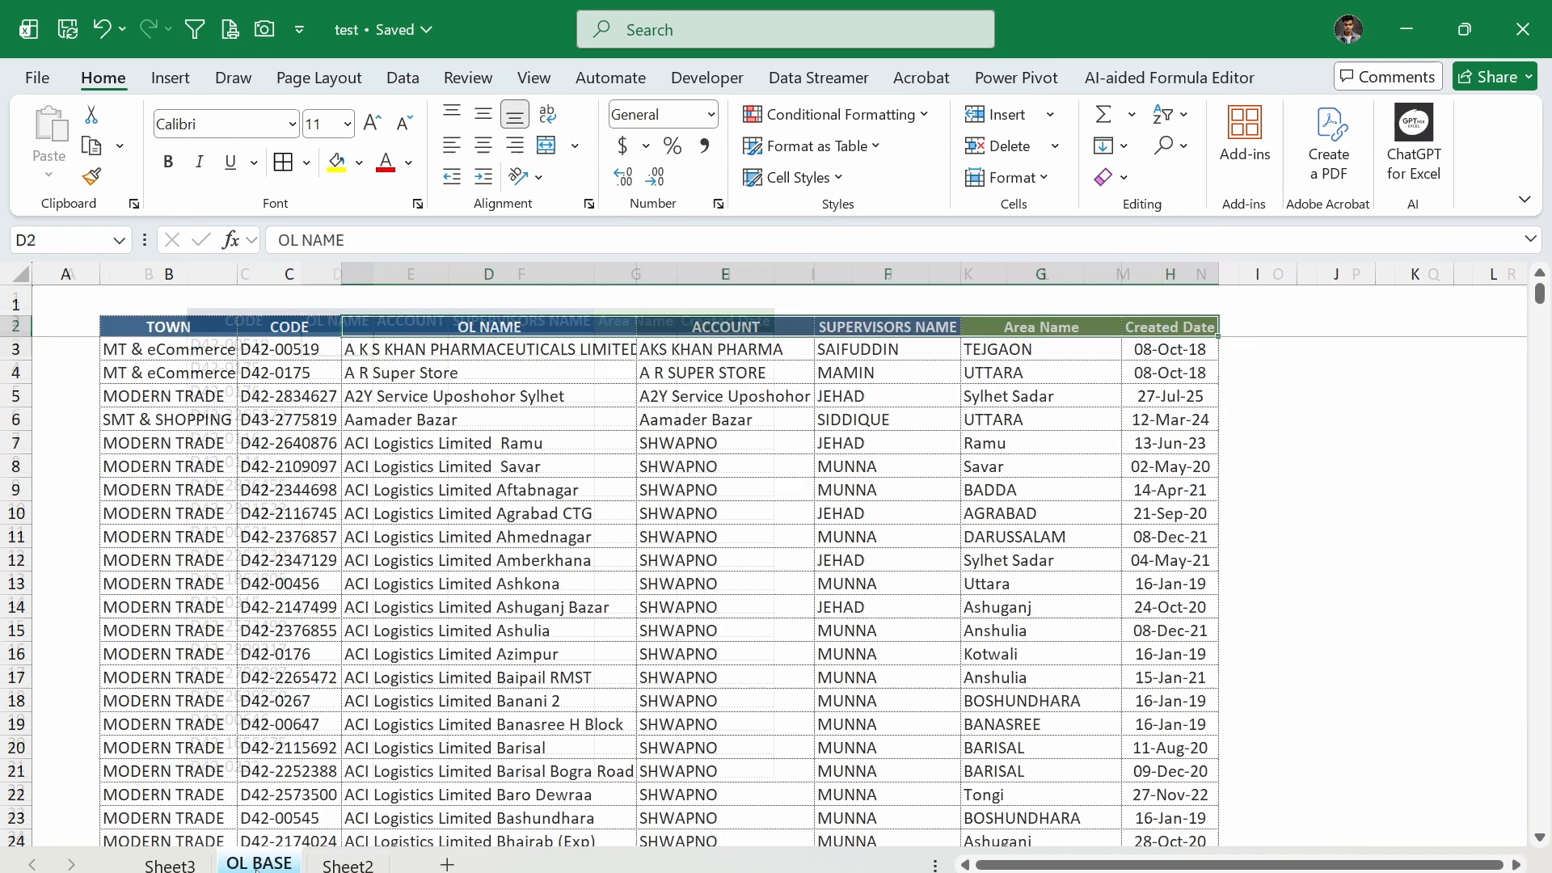
{"action": "left_click", "coordinate": [196, 325]}
{"action": "left_click", "coordinate": [296, 327]}
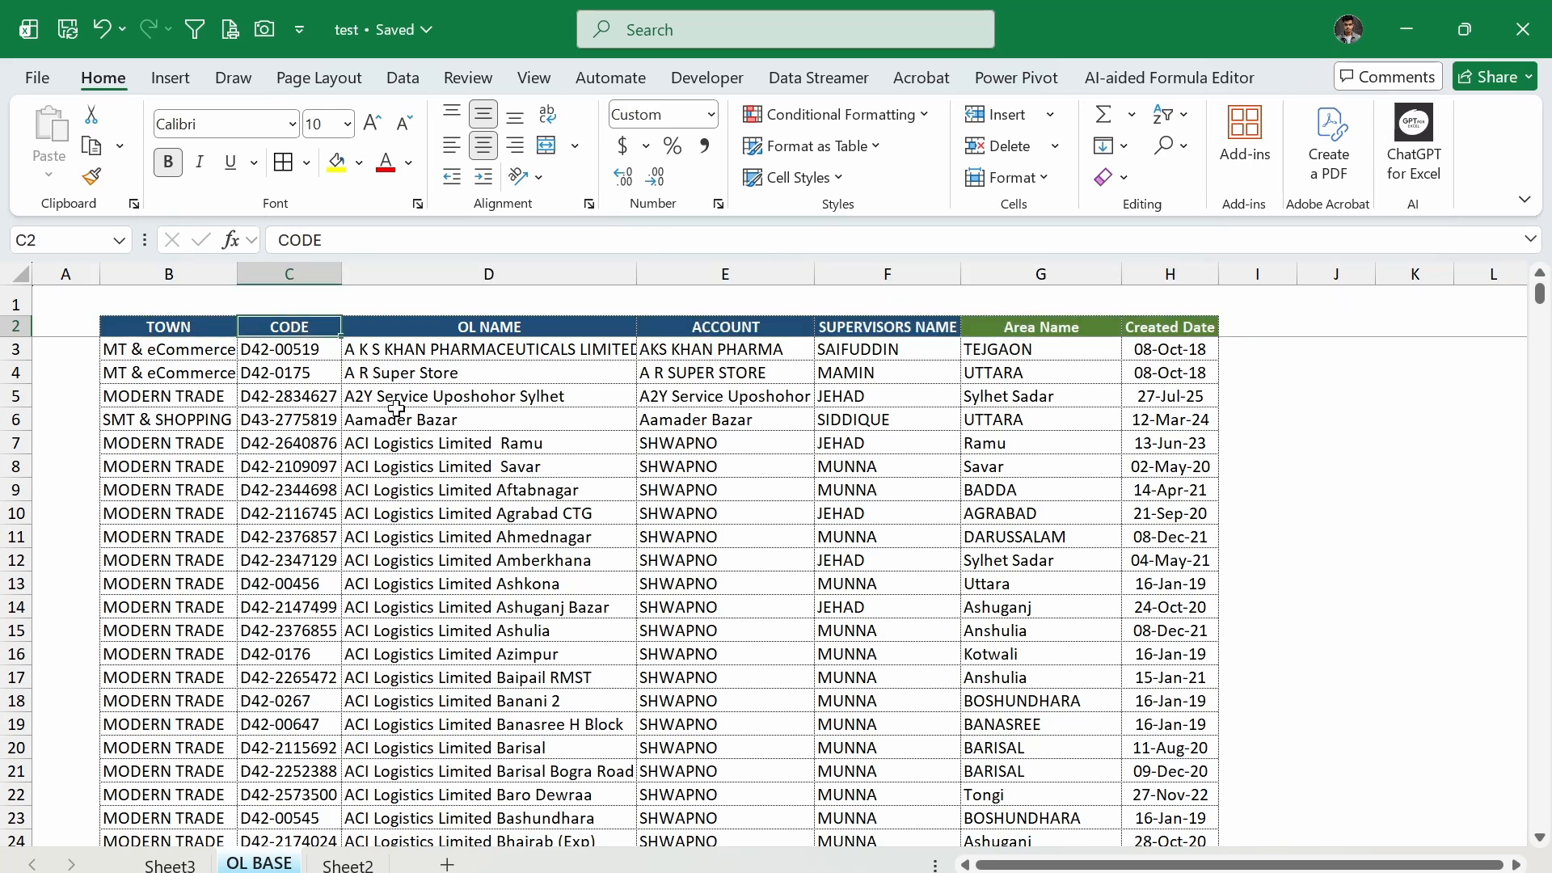
{"action": "left_click", "coordinate": [445, 333]}
{"action": "left_click", "coordinate": [706, 329]}
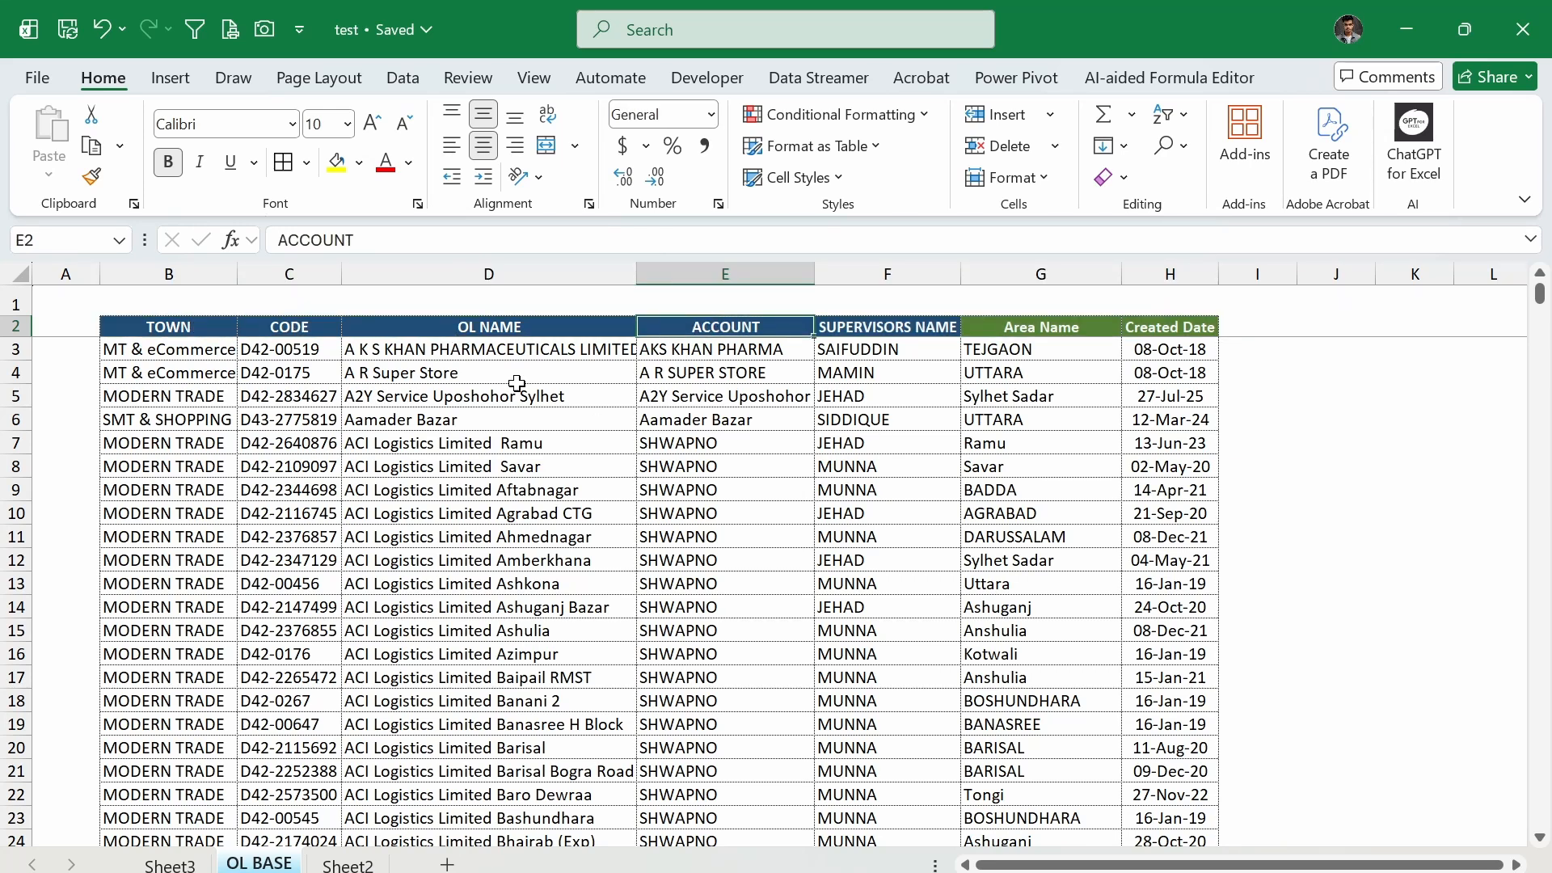
{"action": "left_click_drag", "start_coordinate": [178, 328], "coordinate": [1234, 513]}
{"action": "scroll", "coordinate": [503, 520], "scroll_direction": "down", "scroll_amount": 12}
{"action": "scroll", "coordinate": [503, 520], "scroll_direction": "up", "scroll_amount": 12}
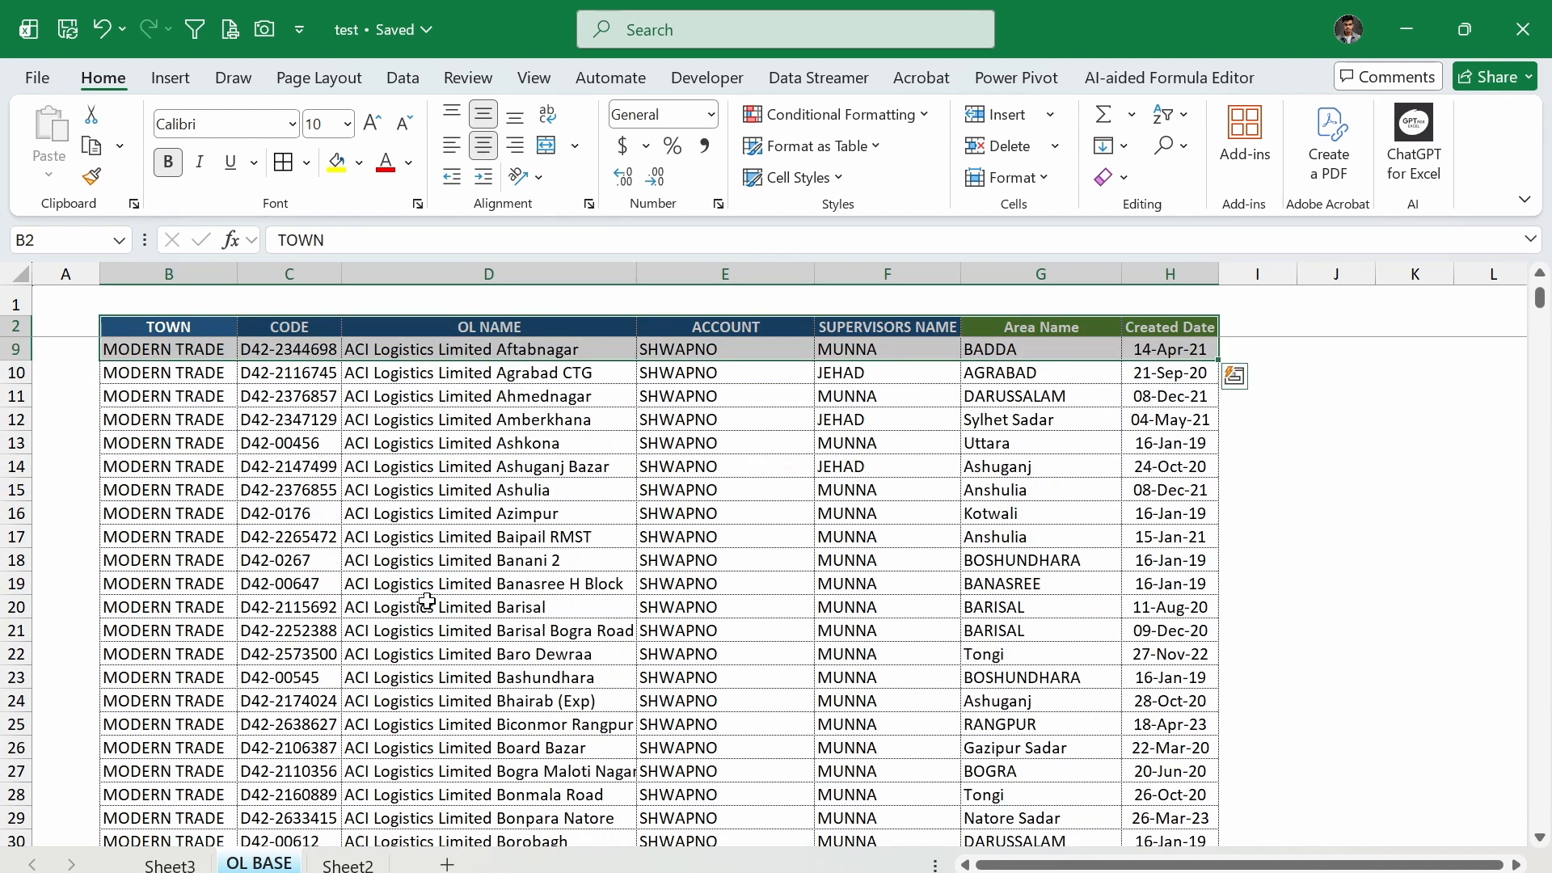
{"action": "left_click", "coordinate": [410, 420]}
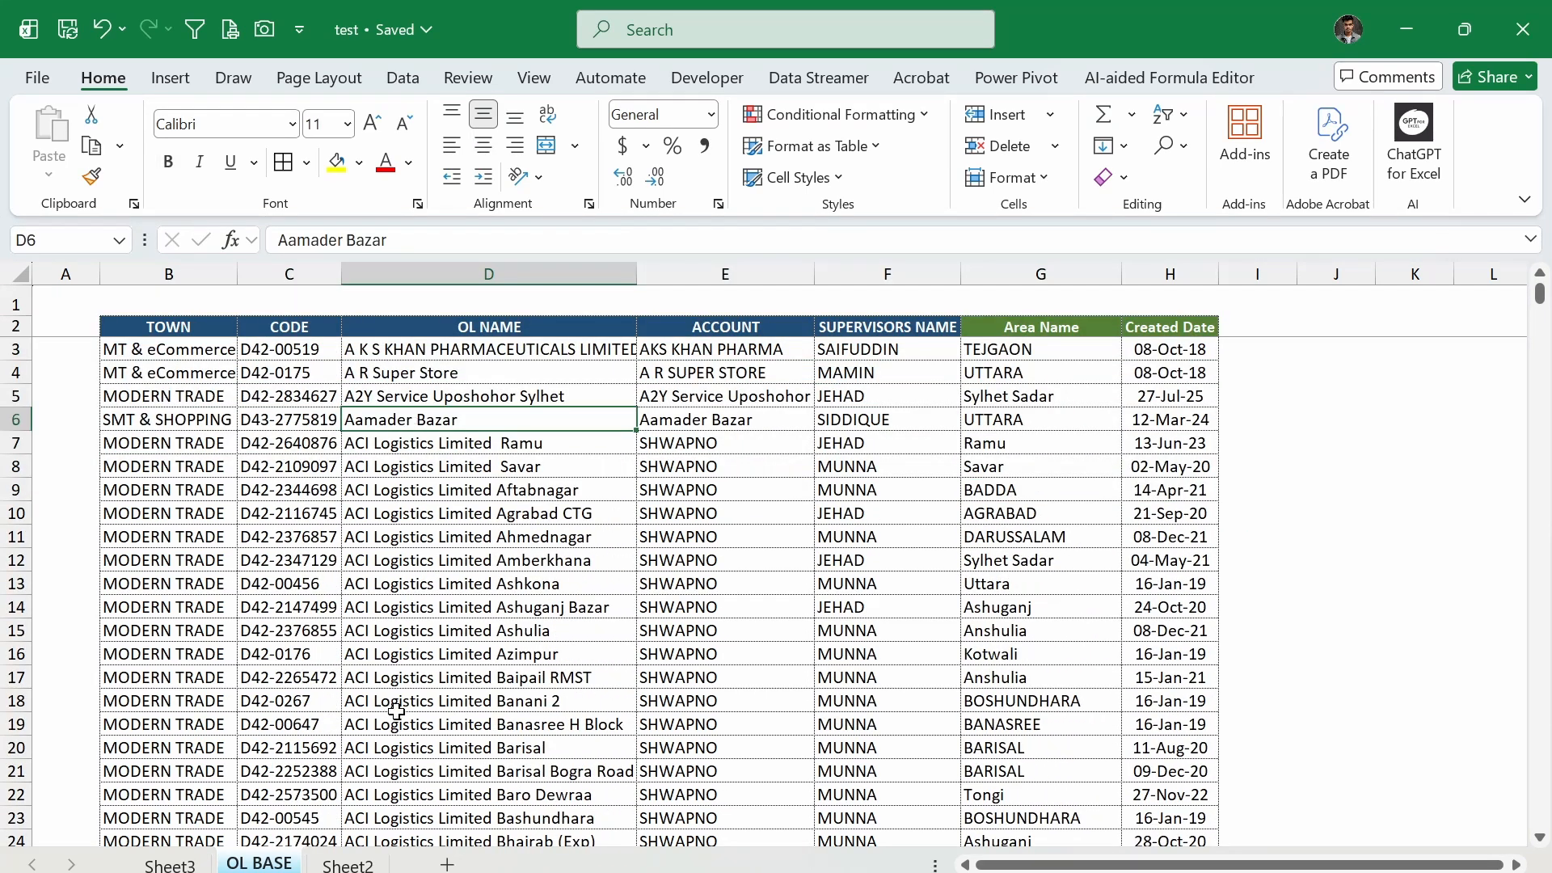
Step: Begin an XLOOKUP formula in Sheet2 cell D3 with C3 as the lookup value
{"action": "left_click", "coordinate": [347, 864]}
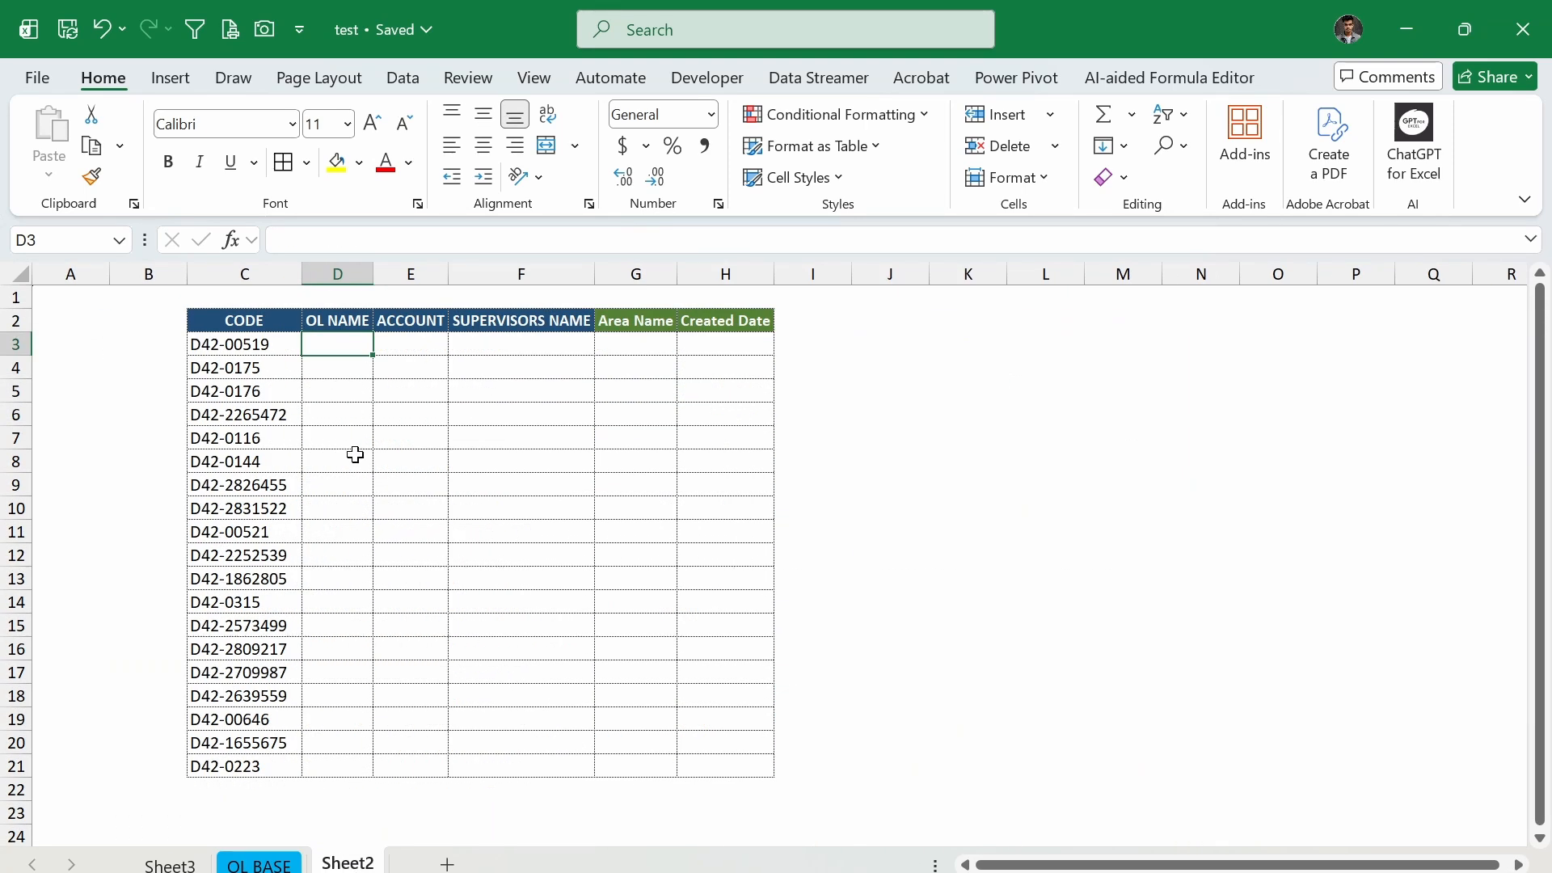
{"action": "type", "text": "=x"}
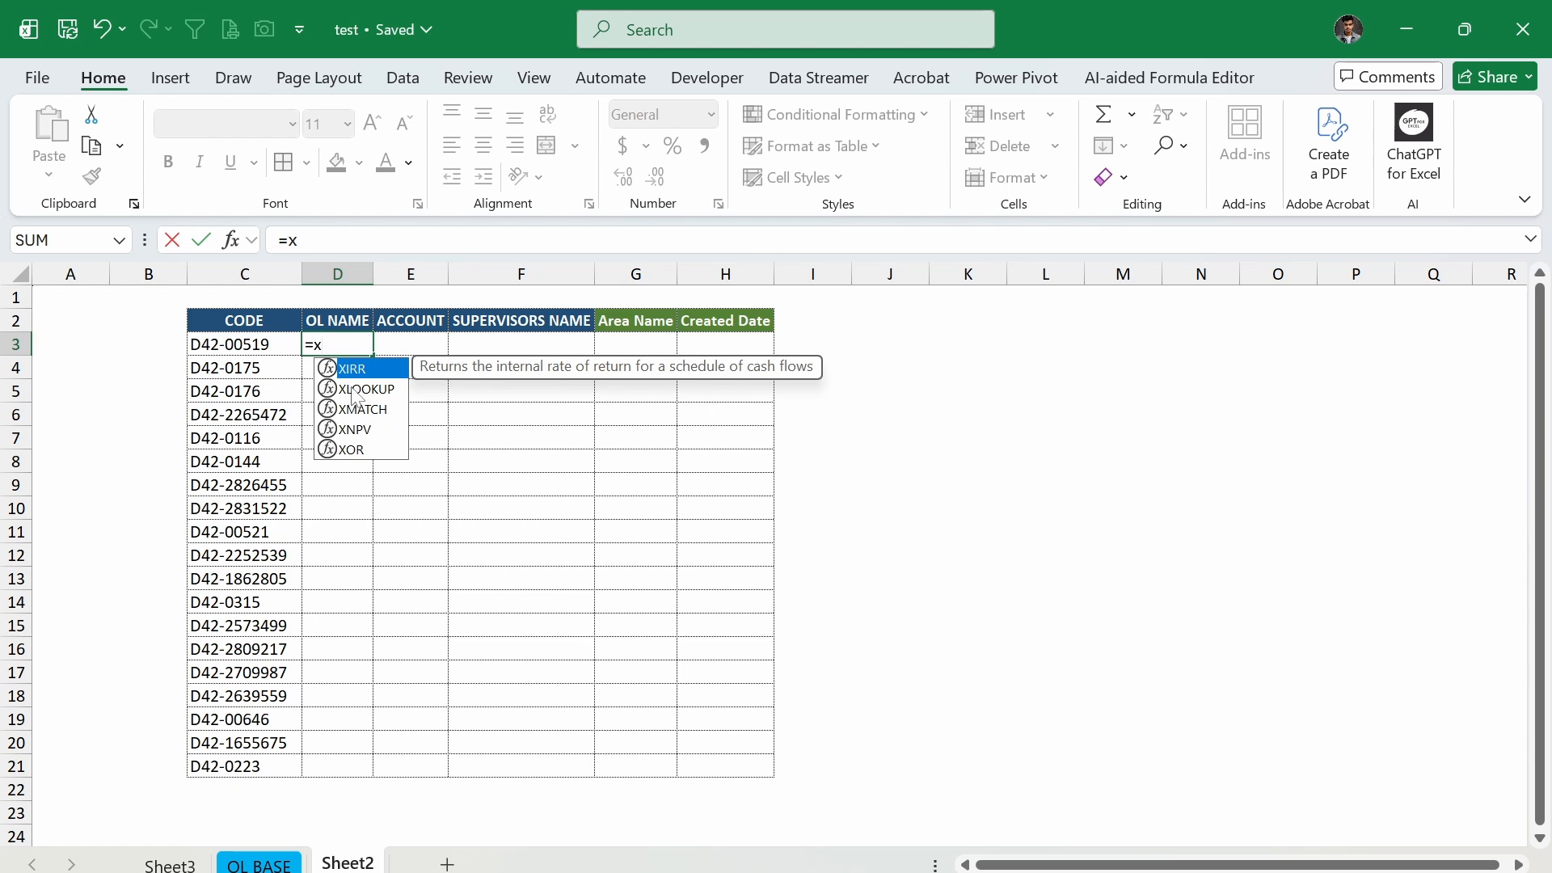
{"action": "double_click", "coordinate": [354, 390]}
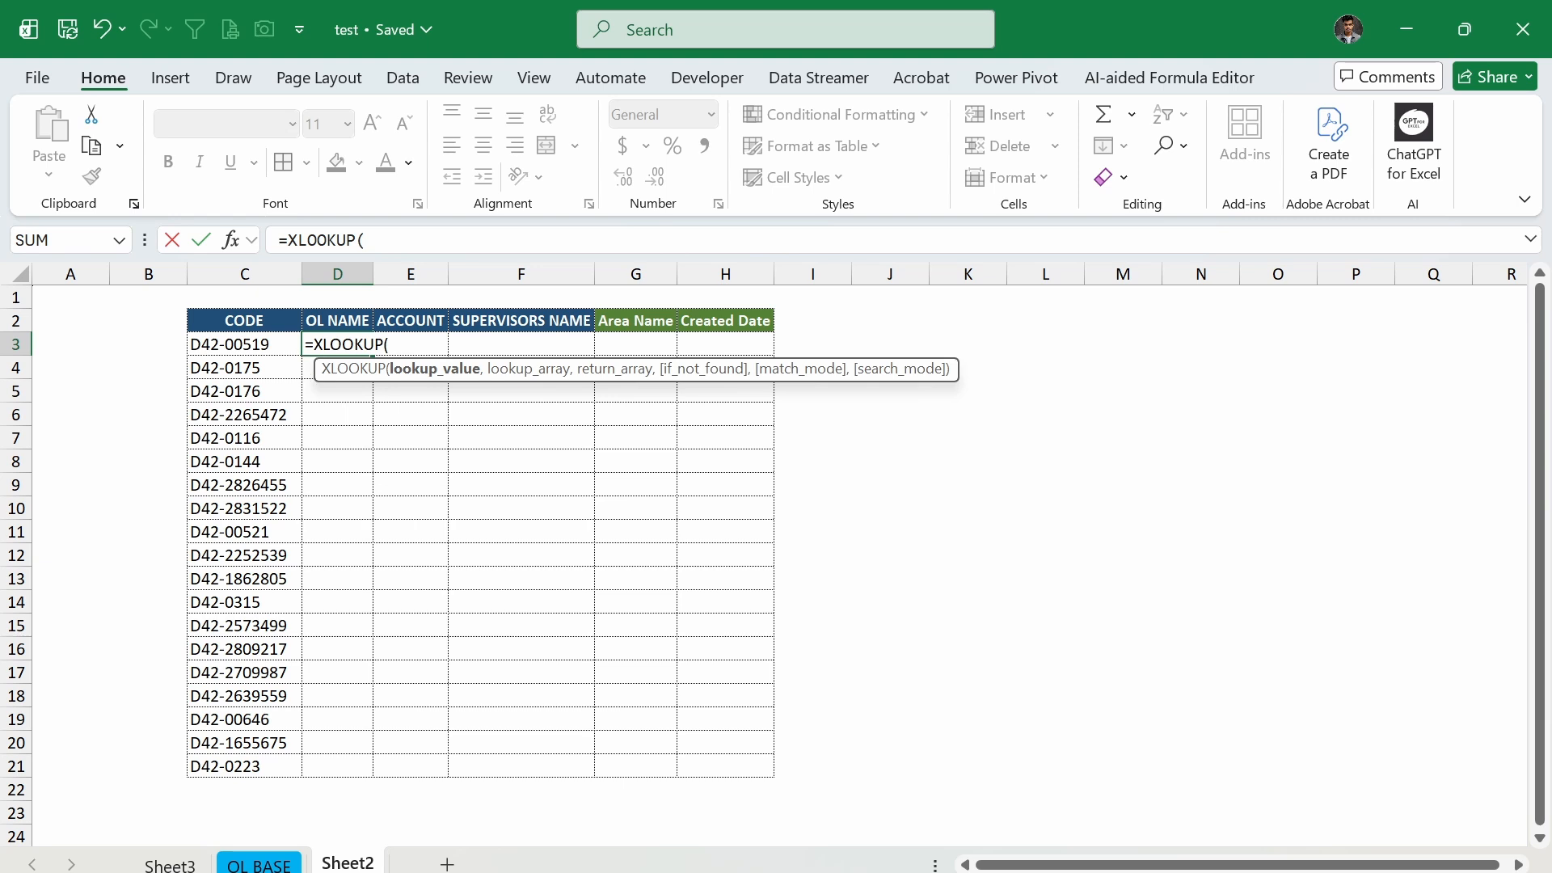
{"action": "left_click", "coordinate": [261, 347]}
{"action": "type", "text": ","}
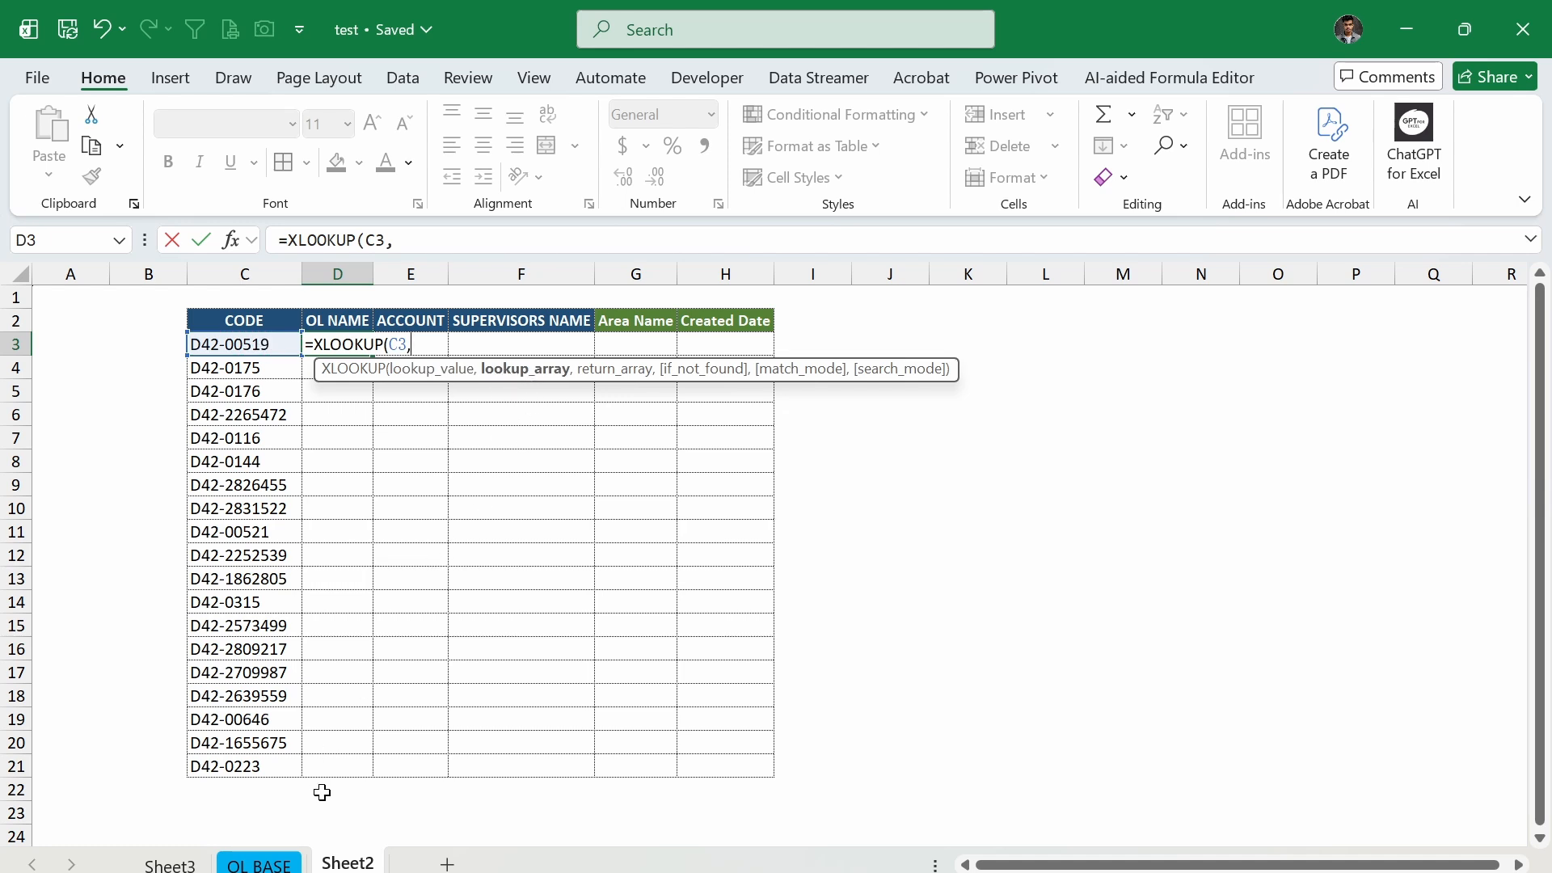
Step: Set the XLOOKUP lookup array to the whole CODE column, 'OL BASE'!C:C
{"action": "left_click", "coordinate": [253, 864]}
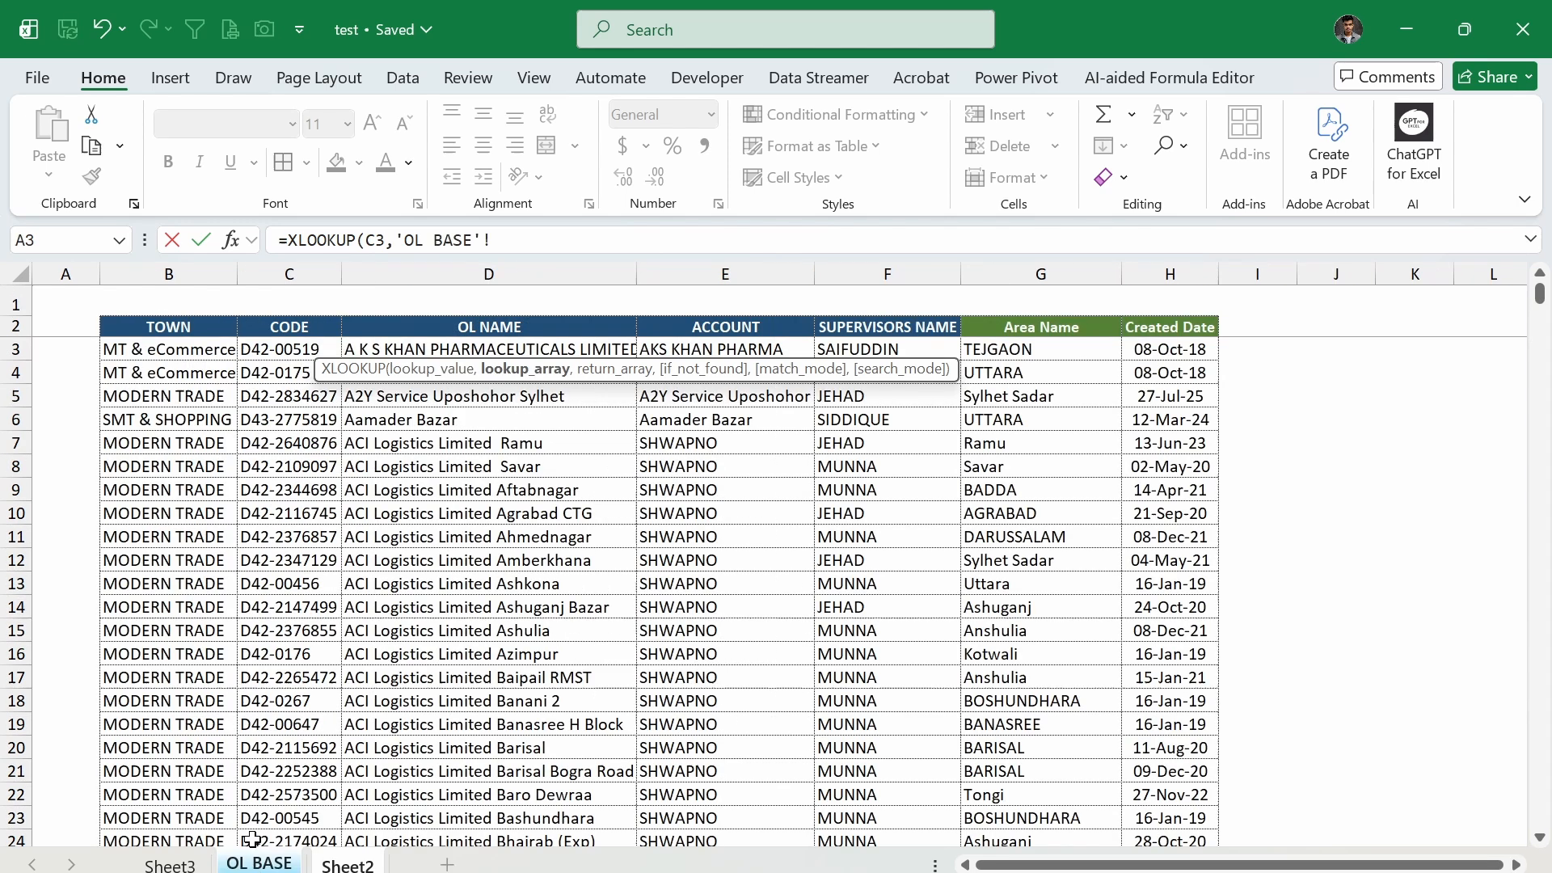
{"action": "left_click", "coordinate": [287, 274]}
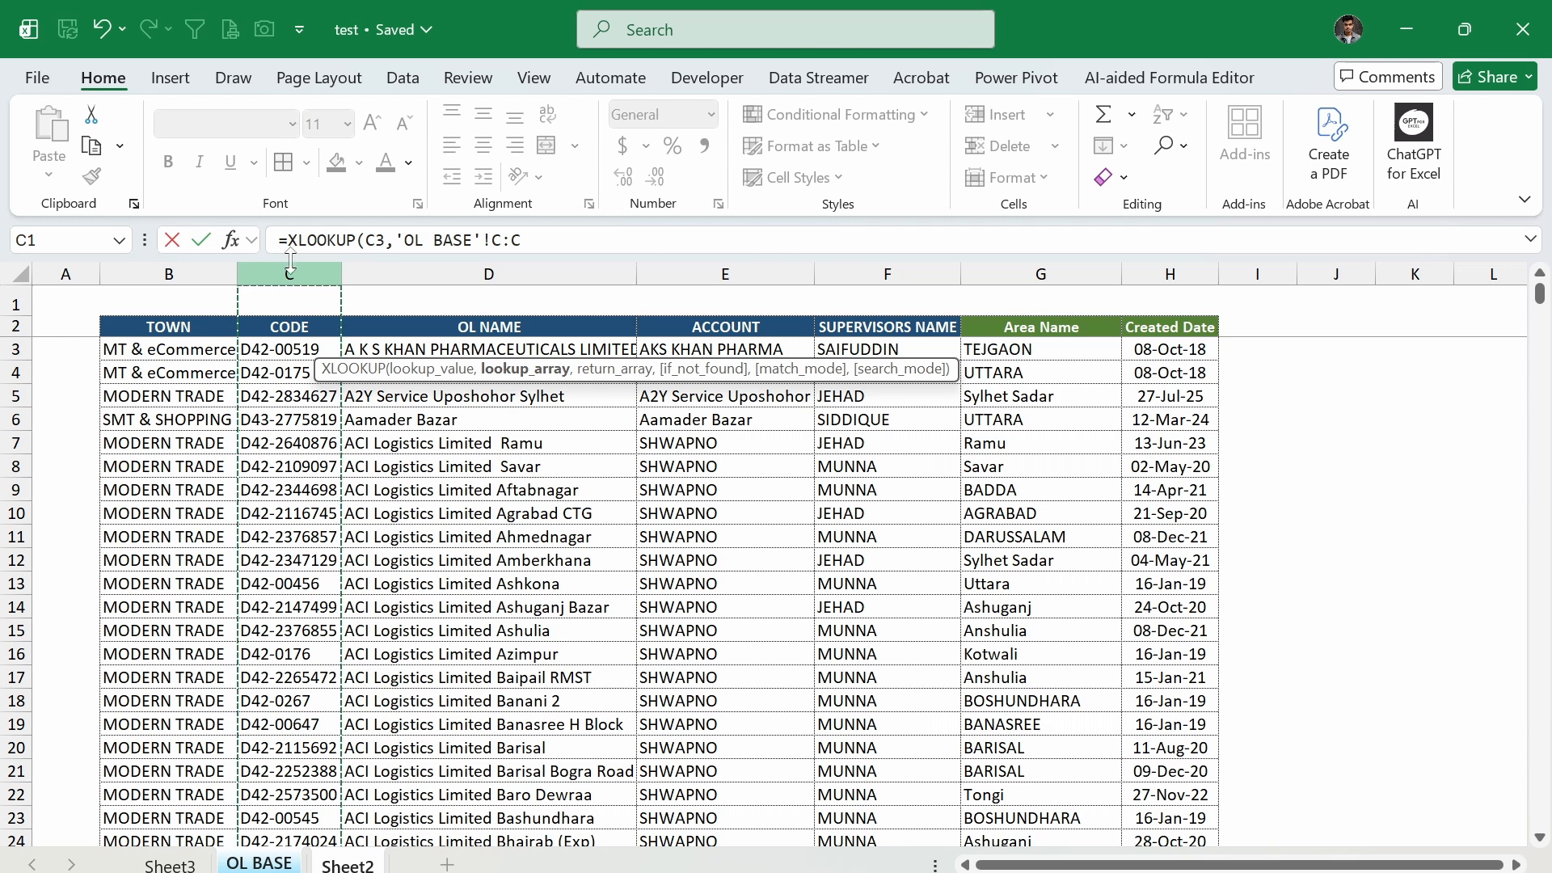
{"action": "type", "text": "<"}
{"action": "key", "text": "BackSpace"}
{"action": "type", "text": ","}
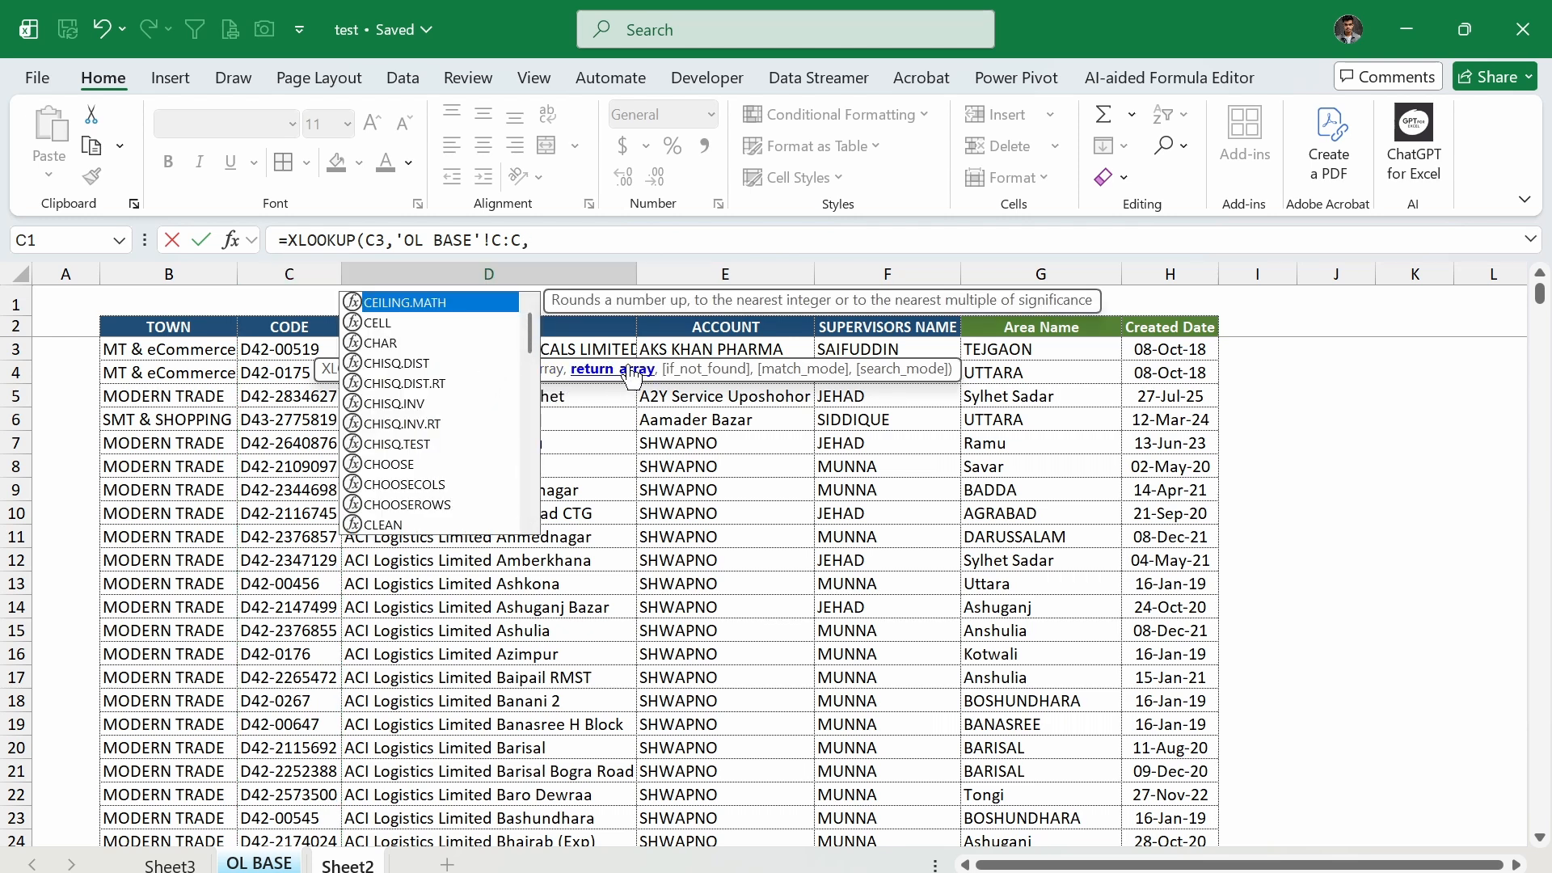
Step: Set the return array to the OL NAME column, 'OL BASE'!D:D, and complete the XLOOKUP formula
{"action": "left_click_drag", "start_coordinate": [895, 372], "coordinate": [826, 127]}
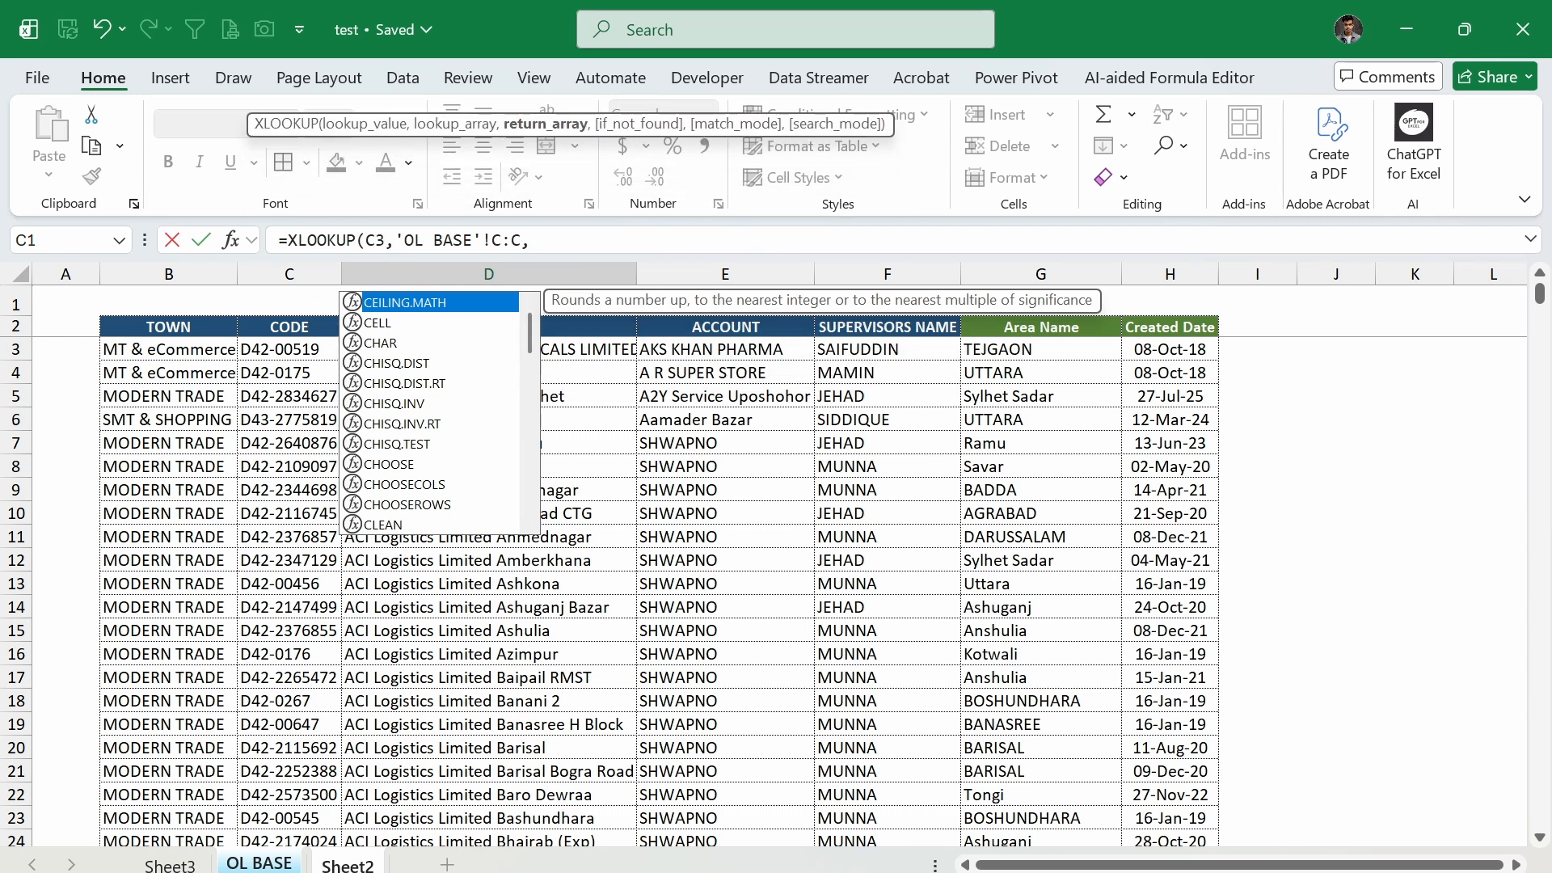
{"action": "left_click", "coordinate": [507, 277]}
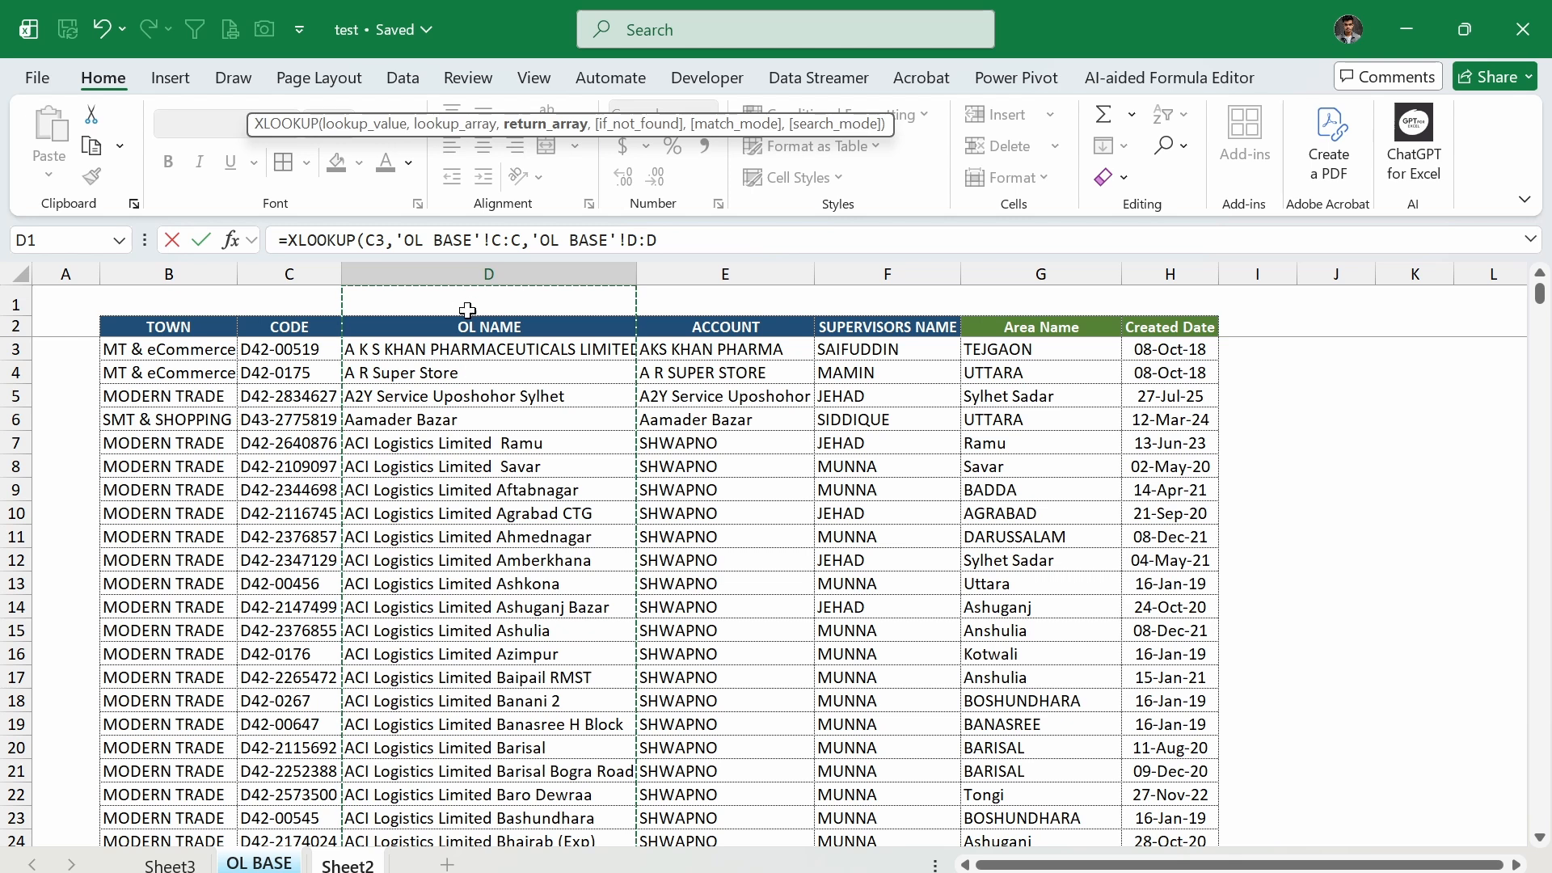
{"action": "left_click", "coordinate": [453, 269]}
{"action": "key", "text": "Return"}
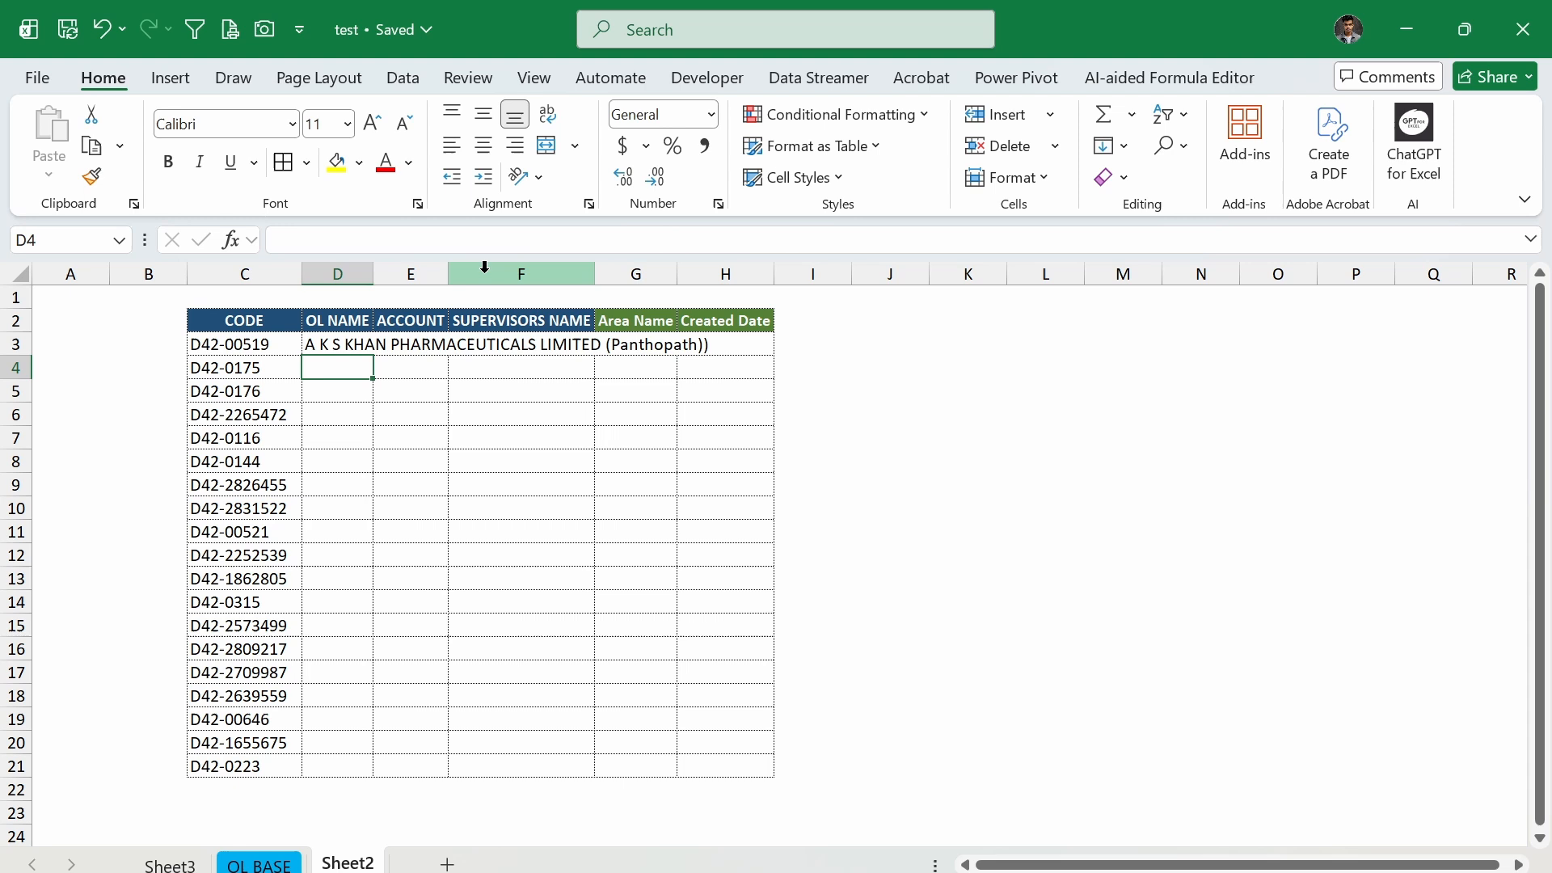
Step: Autofit the OL NAME column on Sheet2 and fill the D3 XLOOKUP formula down to D21
{"action": "double_click", "coordinate": [372, 273]}
{"action": "left_click", "coordinate": [474, 347]}
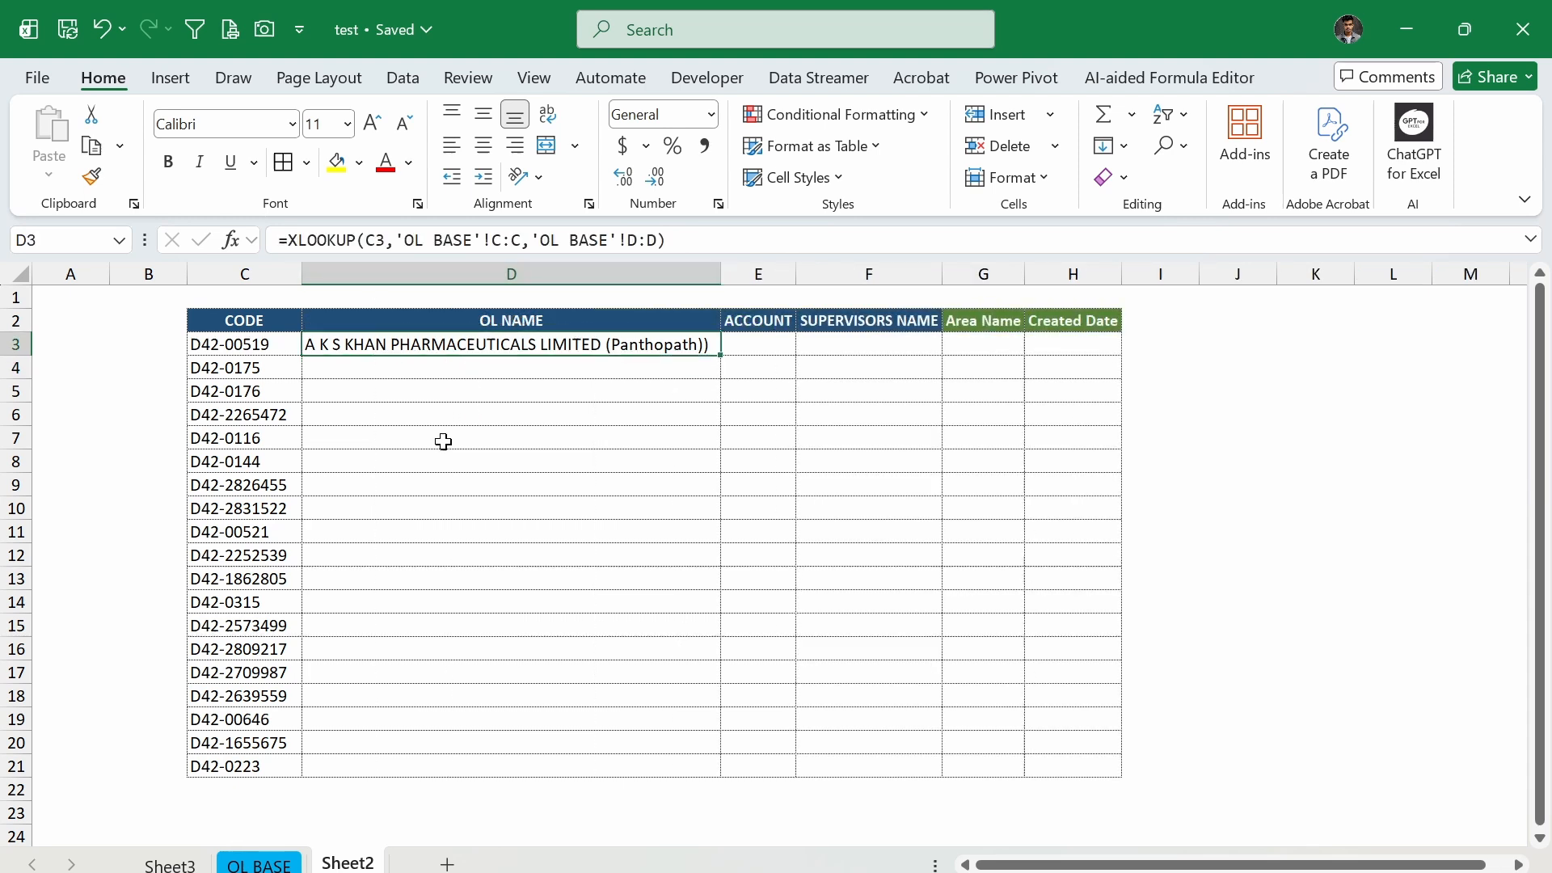
{"action": "double_click", "coordinate": [721, 359]}
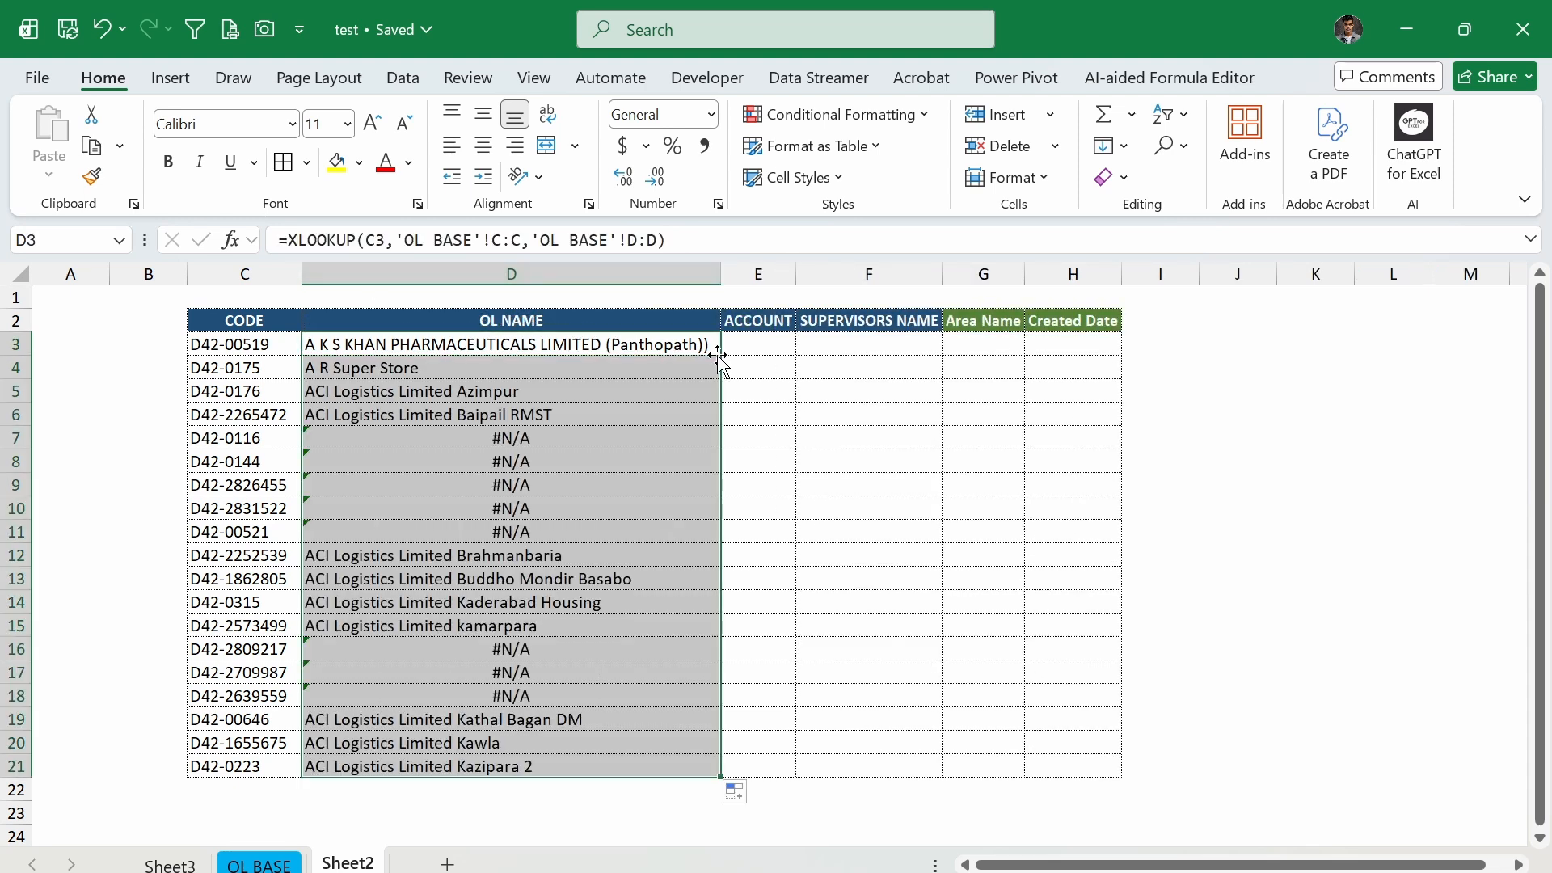
Step: Compare the source tables on Sheet3 and OL BASE, then return to the lookup results on Sheet2
{"action": "left_click", "coordinate": [429, 387]}
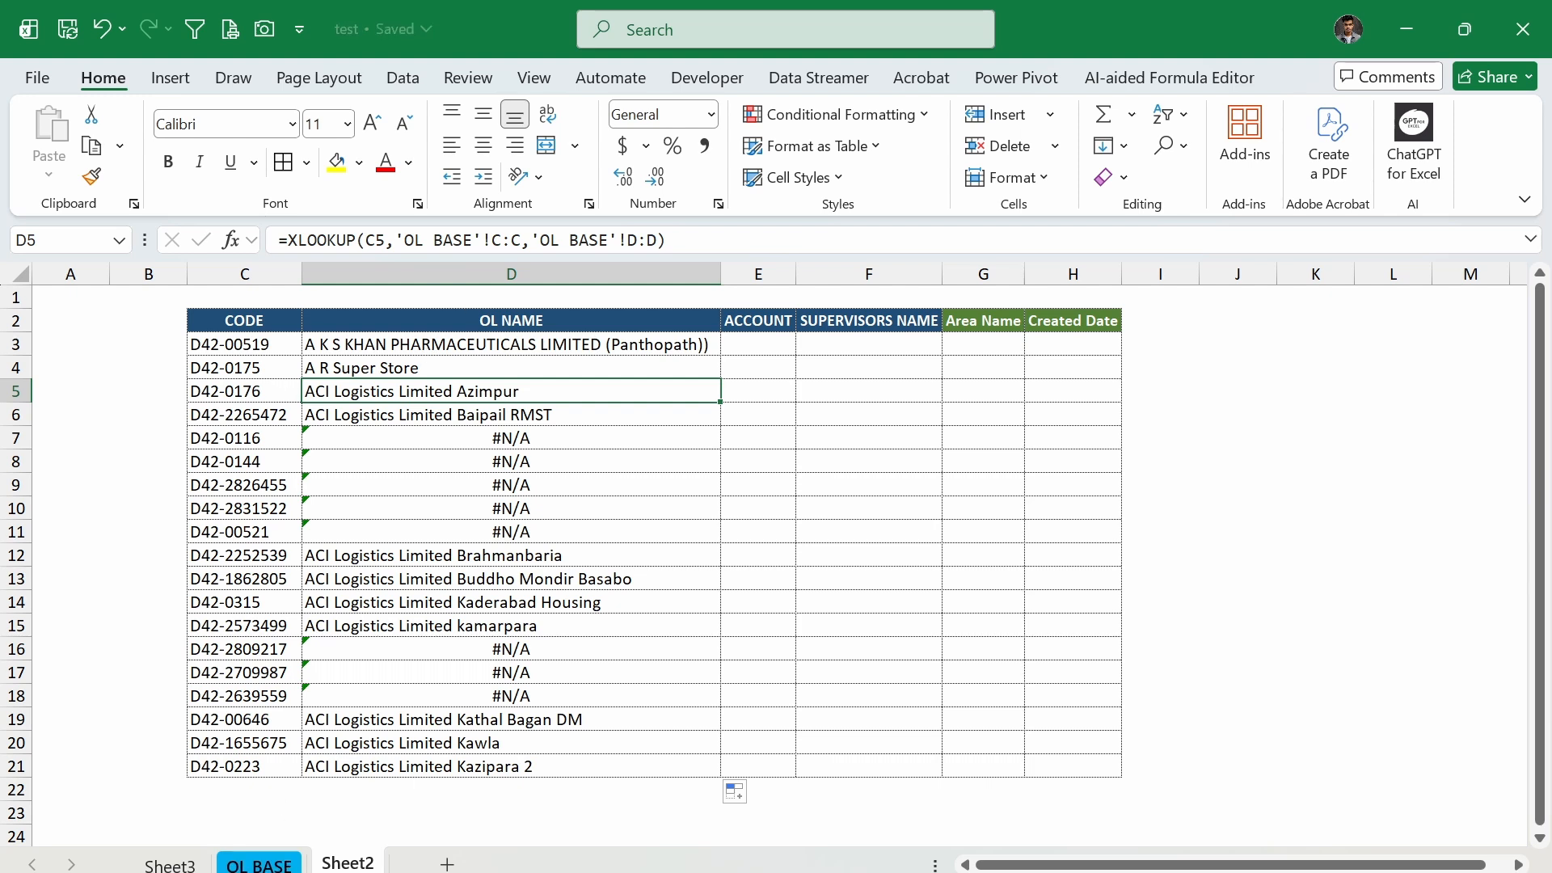
{"action": "left_click", "coordinate": [254, 868]}
{"action": "left_click", "coordinate": [169, 865]}
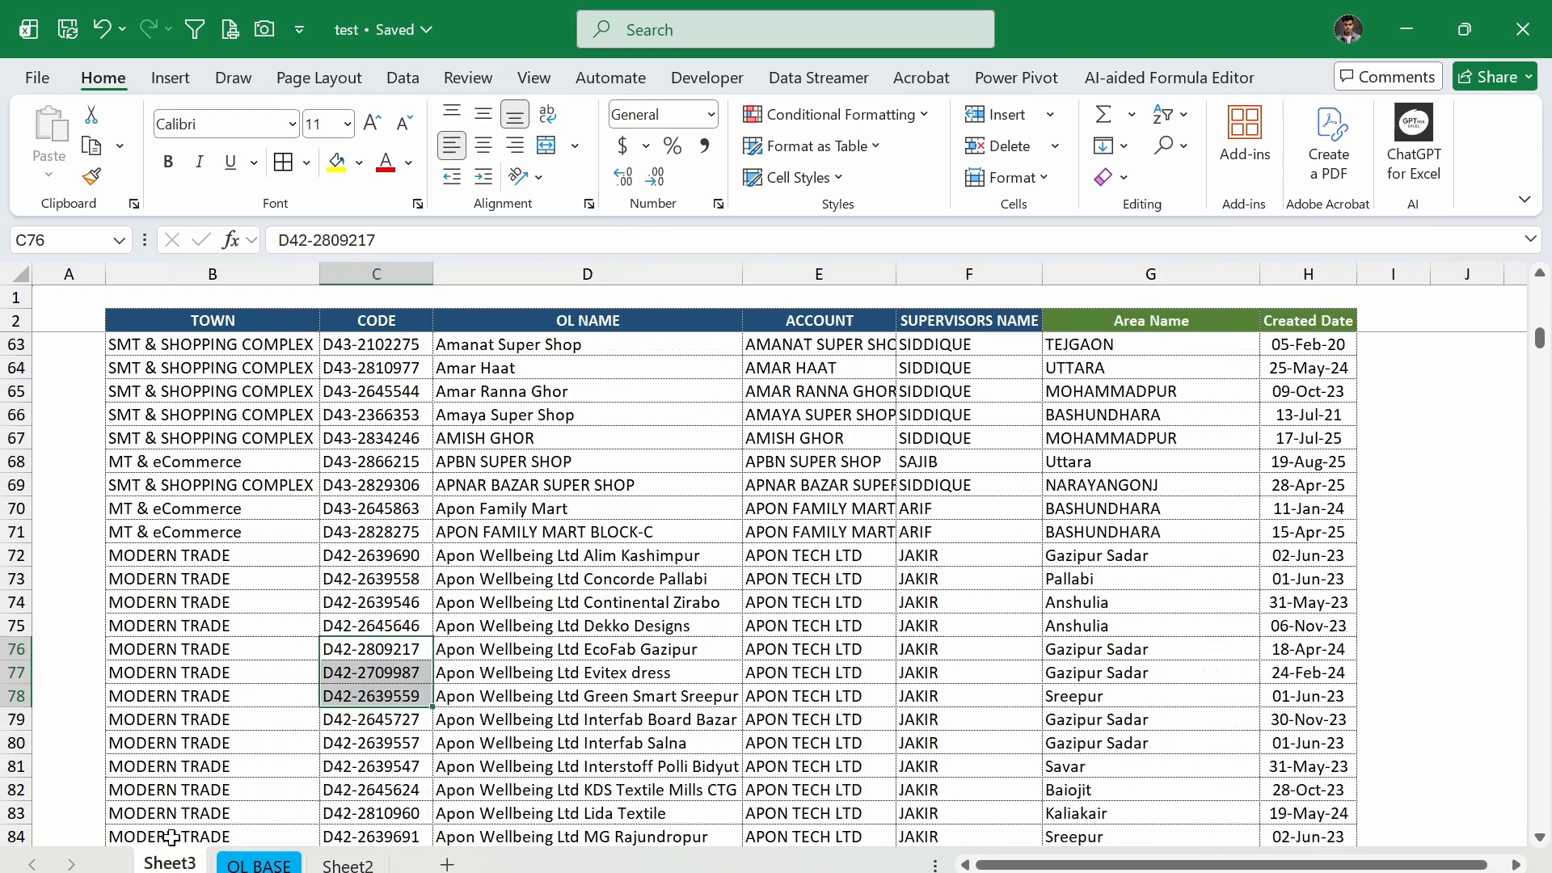
{"action": "left_click_drag", "start_coordinate": [210, 324], "coordinate": [1294, 511]}
{"action": "left_click", "coordinate": [257, 865]}
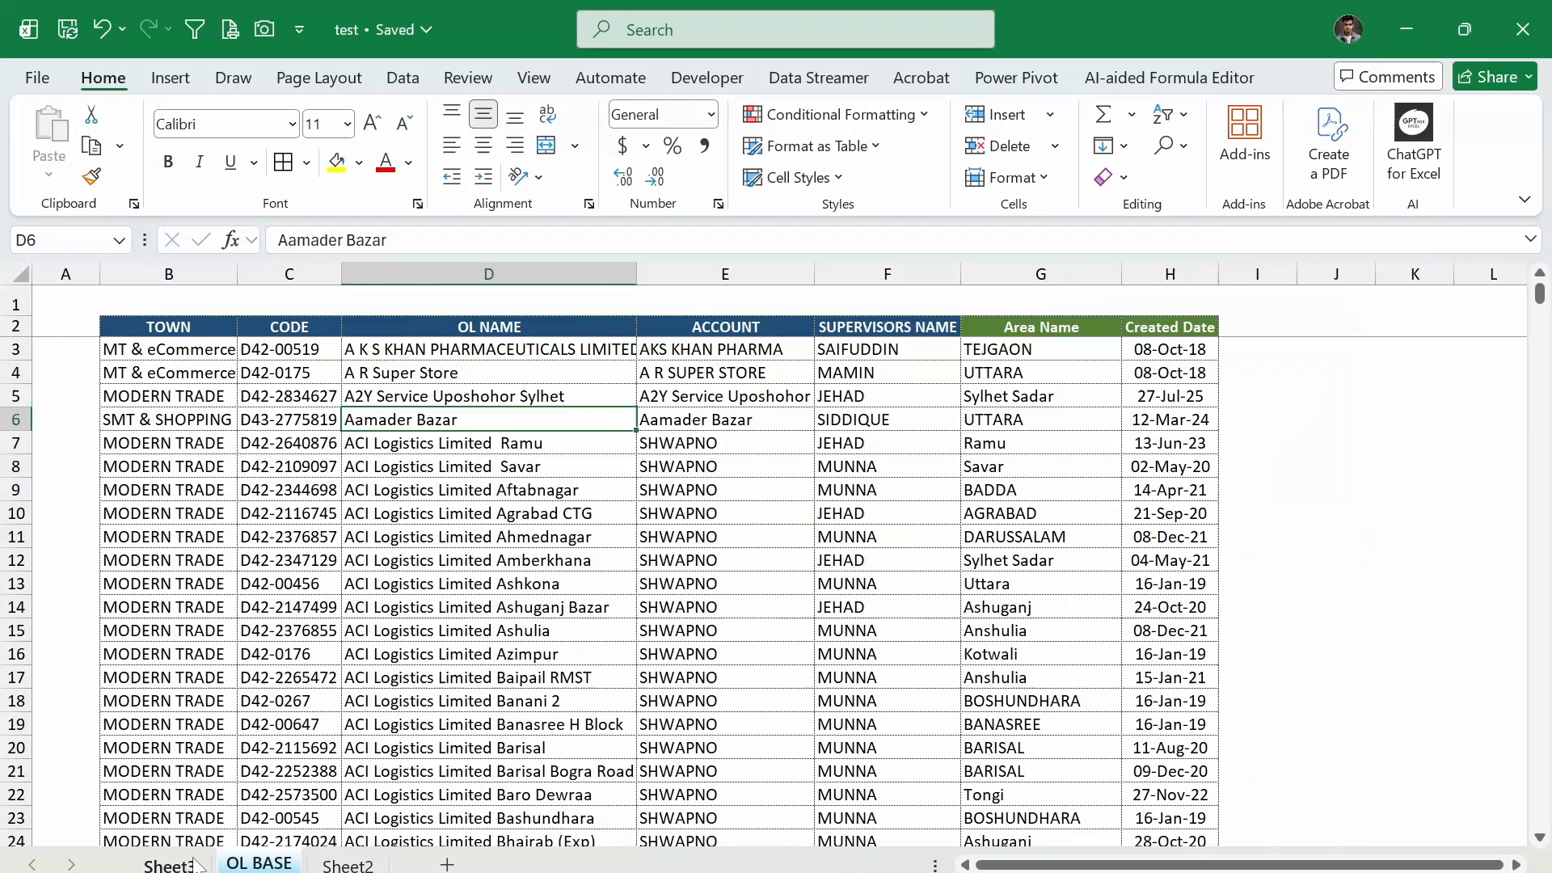
{"action": "left_click", "coordinate": [168, 863]}
{"action": "left_click", "coordinate": [392, 864]}
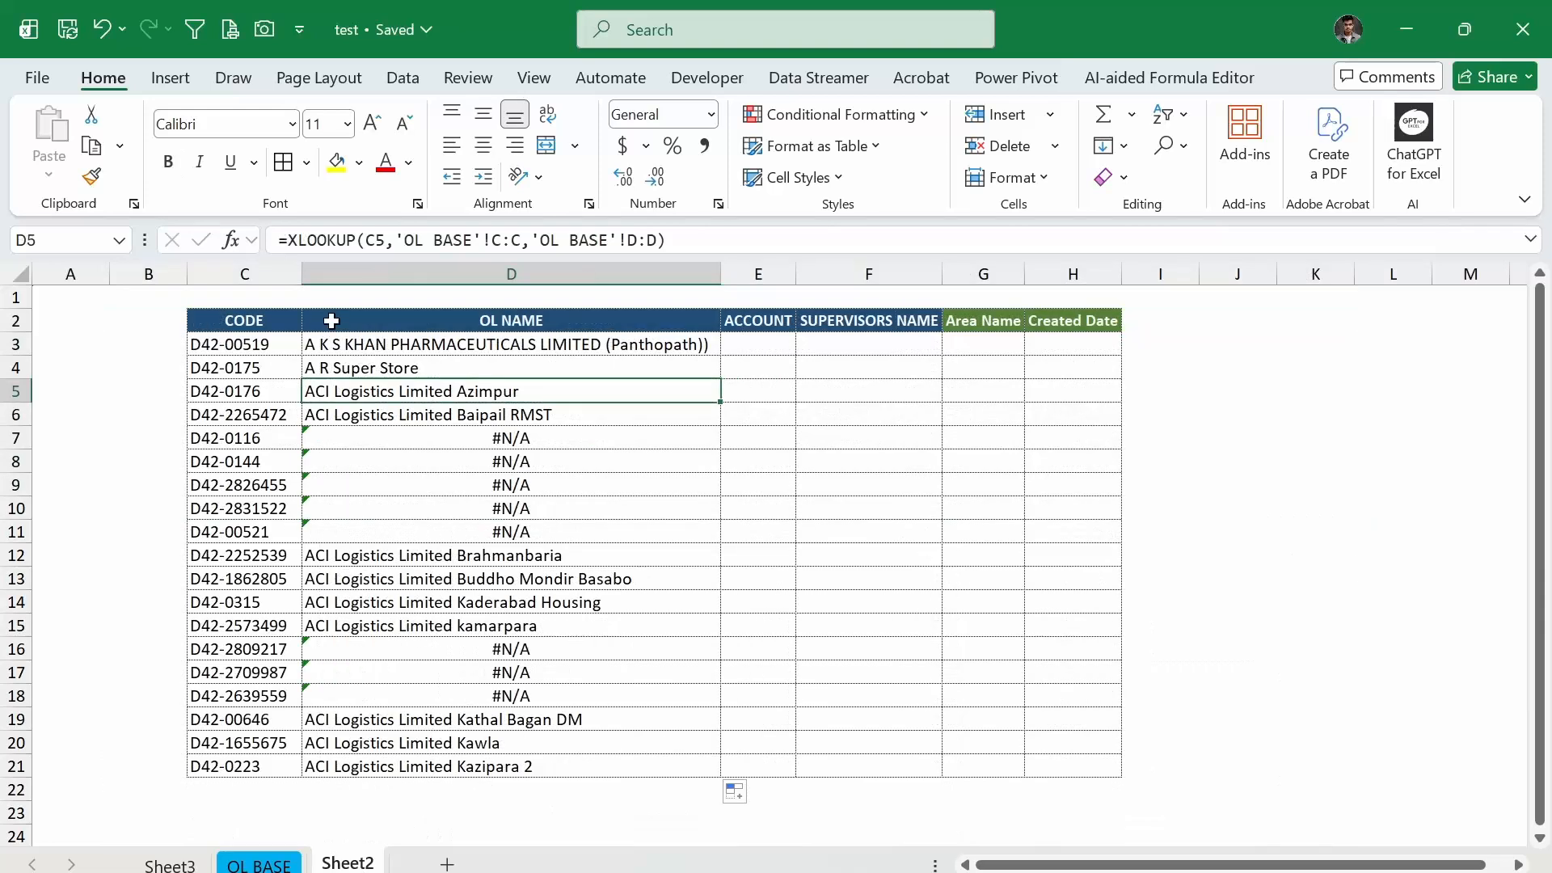
Step: Examine the codes and their OL NAME results on Sheet2, including the #N/A cells and the D3 formula
{"action": "left_click_drag", "start_coordinate": [257, 339], "coordinate": [259, 744]}
{"action": "left_click_drag", "start_coordinate": [235, 349], "coordinate": [235, 769]}
{"action": "left_click", "coordinate": [409, 441]}
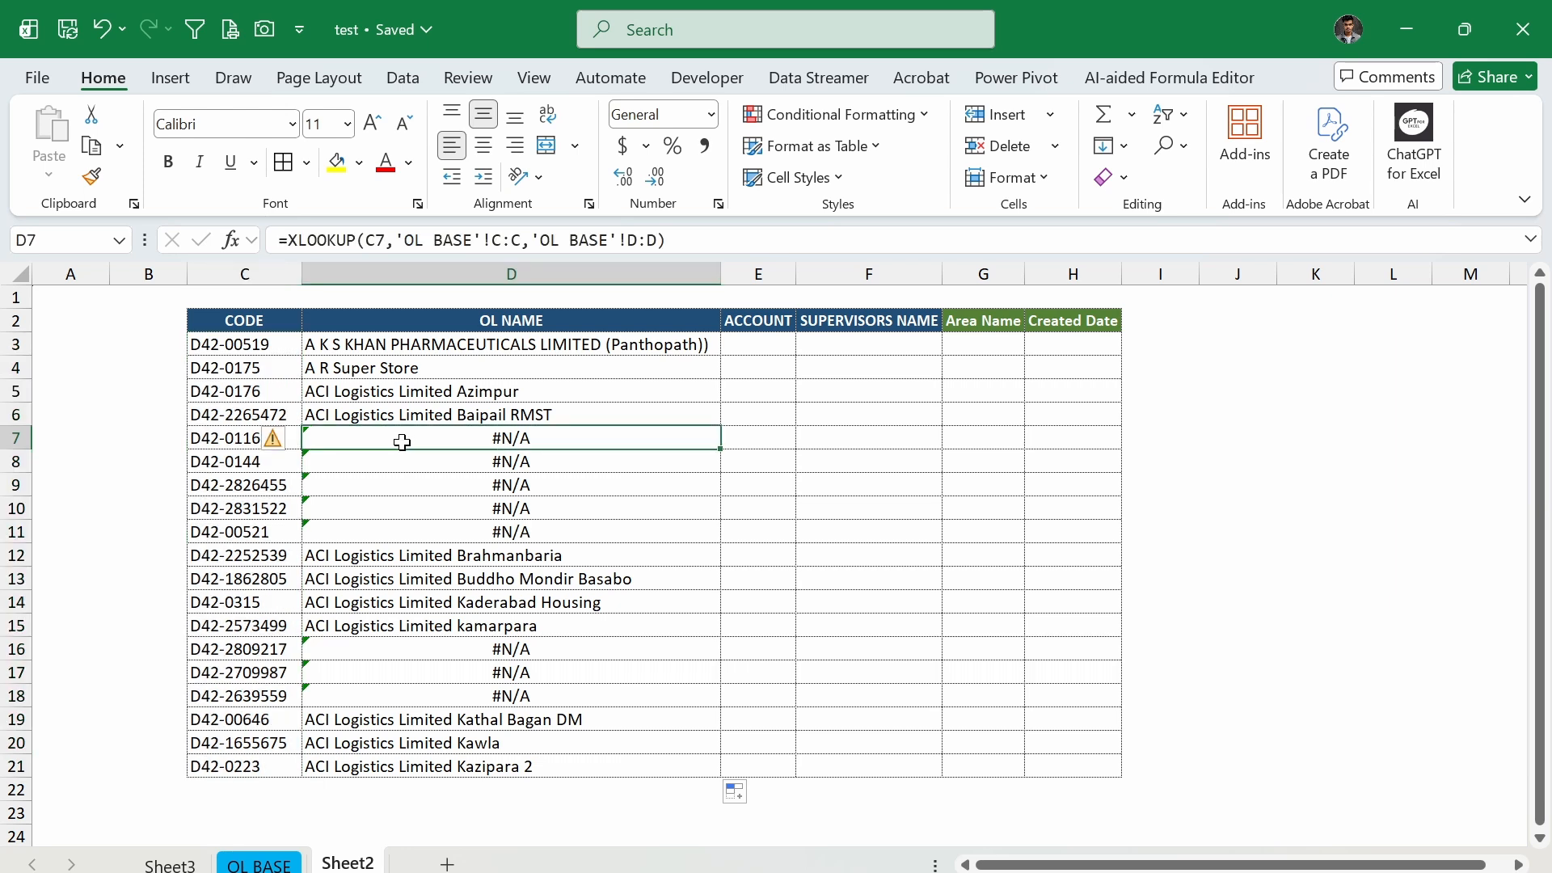
{"action": "left_click_drag", "start_coordinate": [242, 344], "coordinate": [409, 741]}
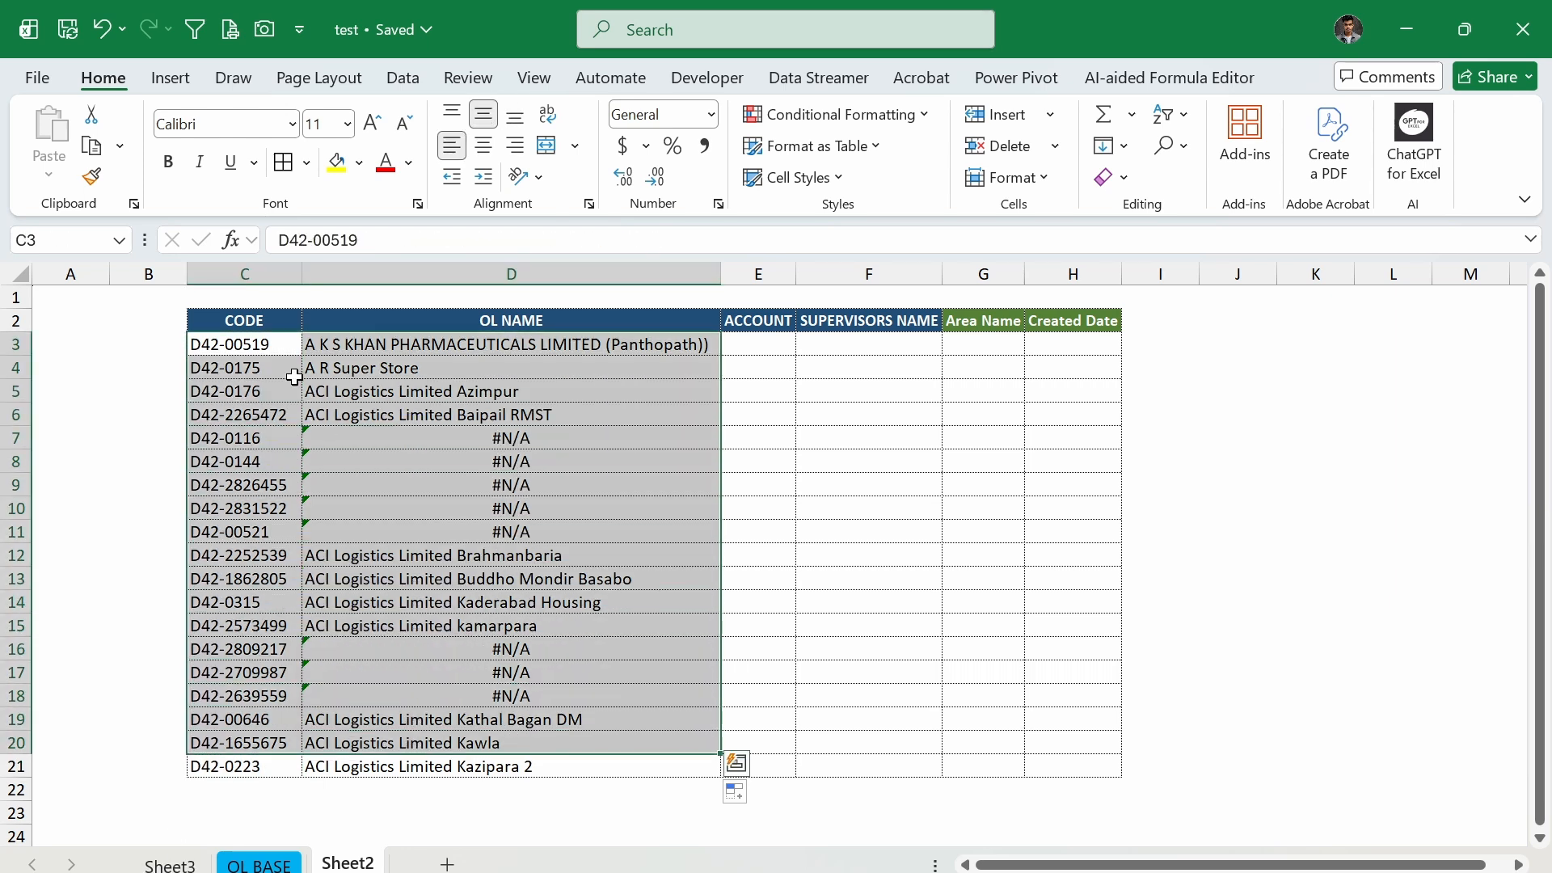
{"action": "left_click", "coordinate": [454, 449]}
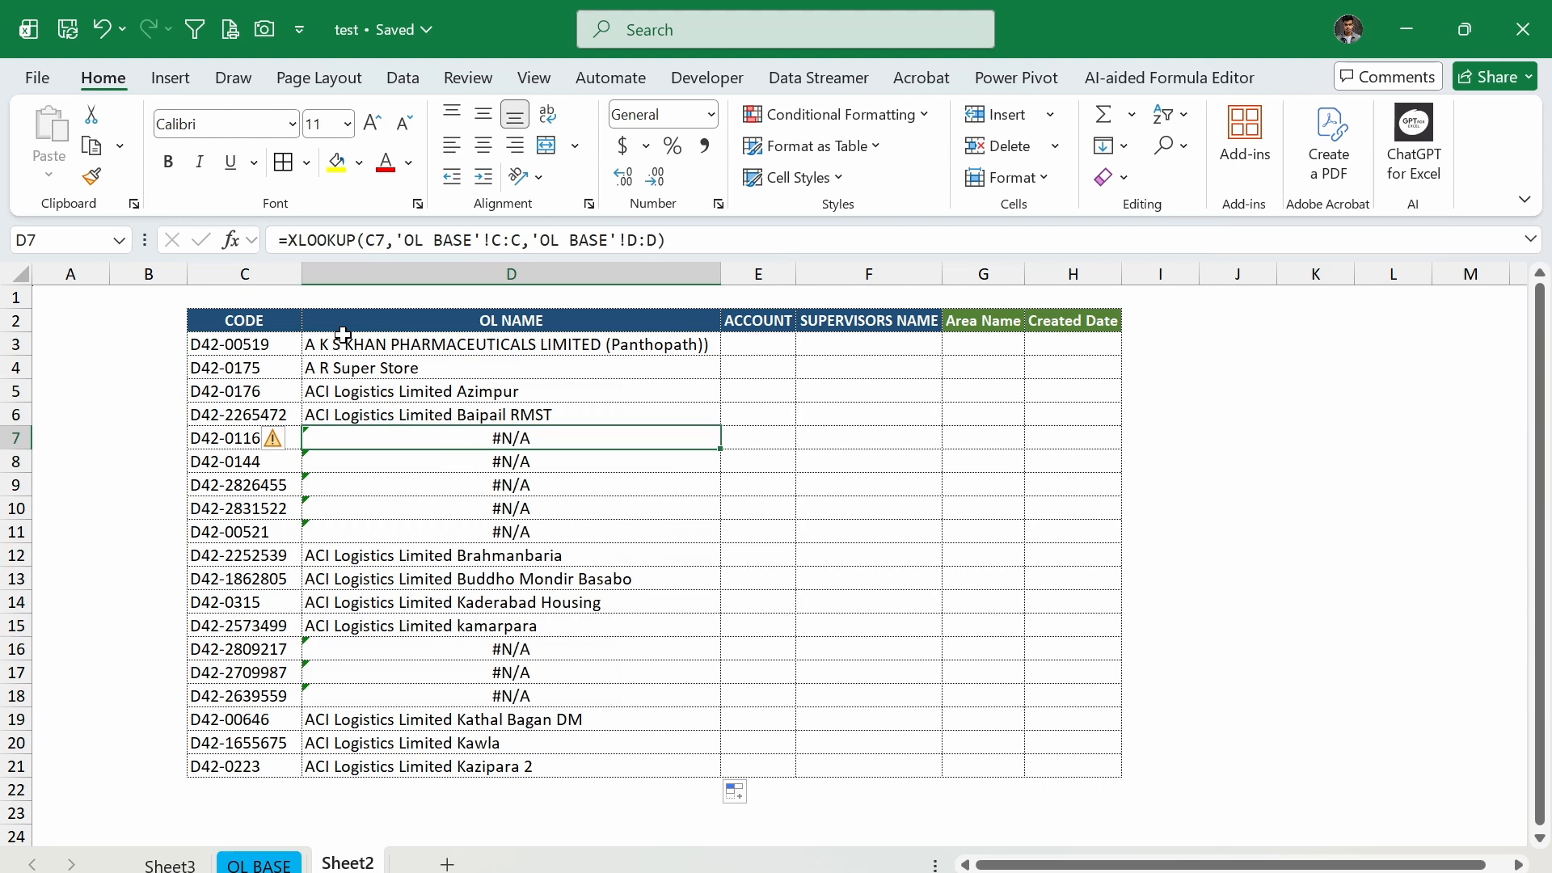
{"action": "left_click", "coordinate": [388, 349]}
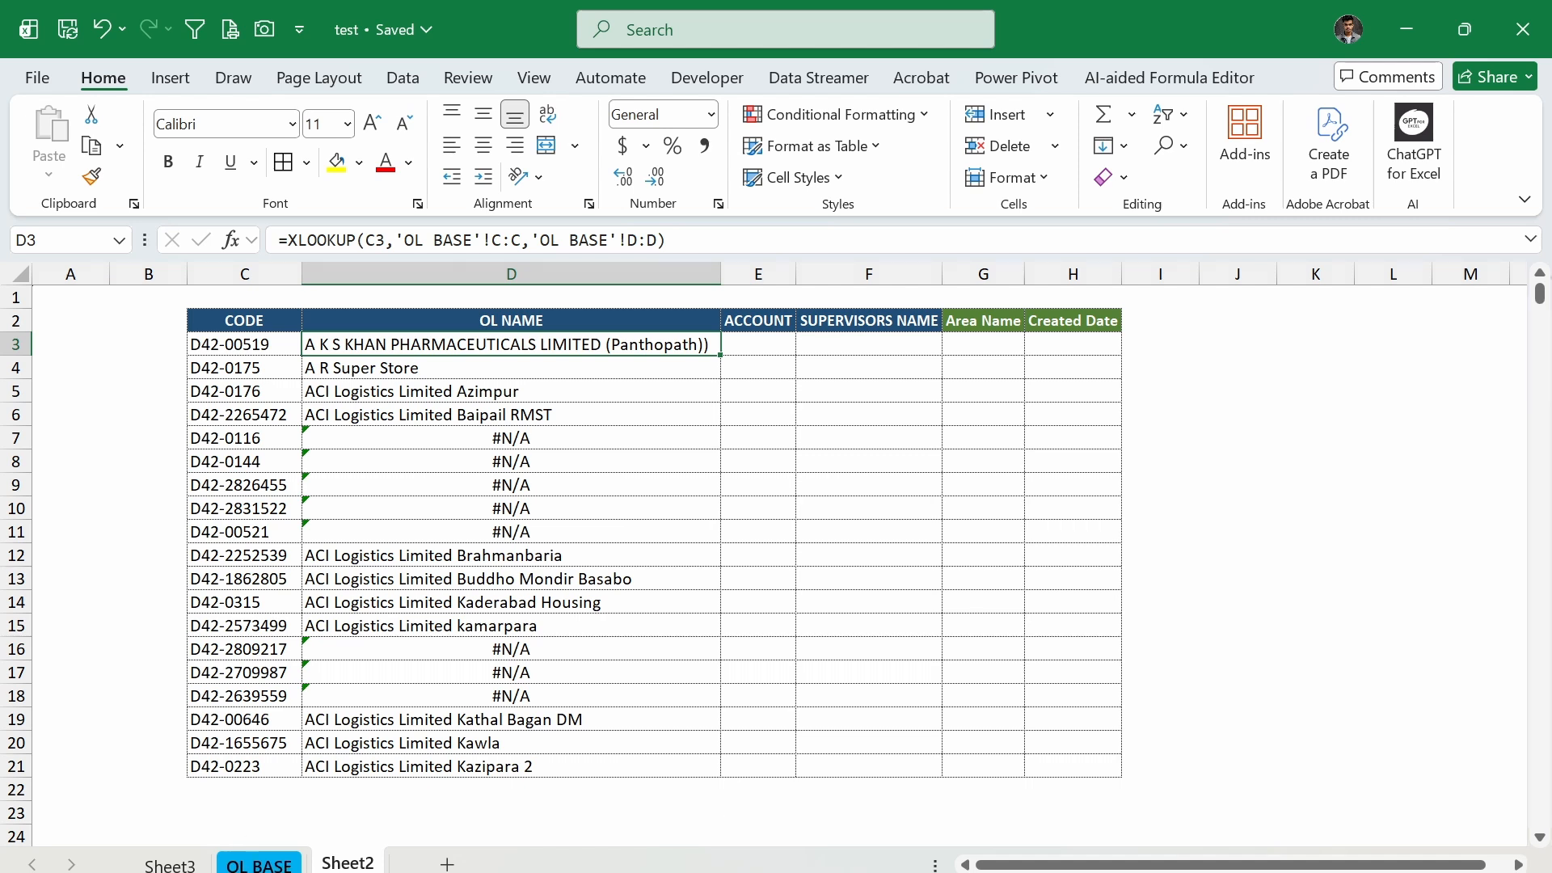
{"action": "left_click", "coordinate": [172, 865]}
{"action": "left_click", "coordinate": [350, 865]}
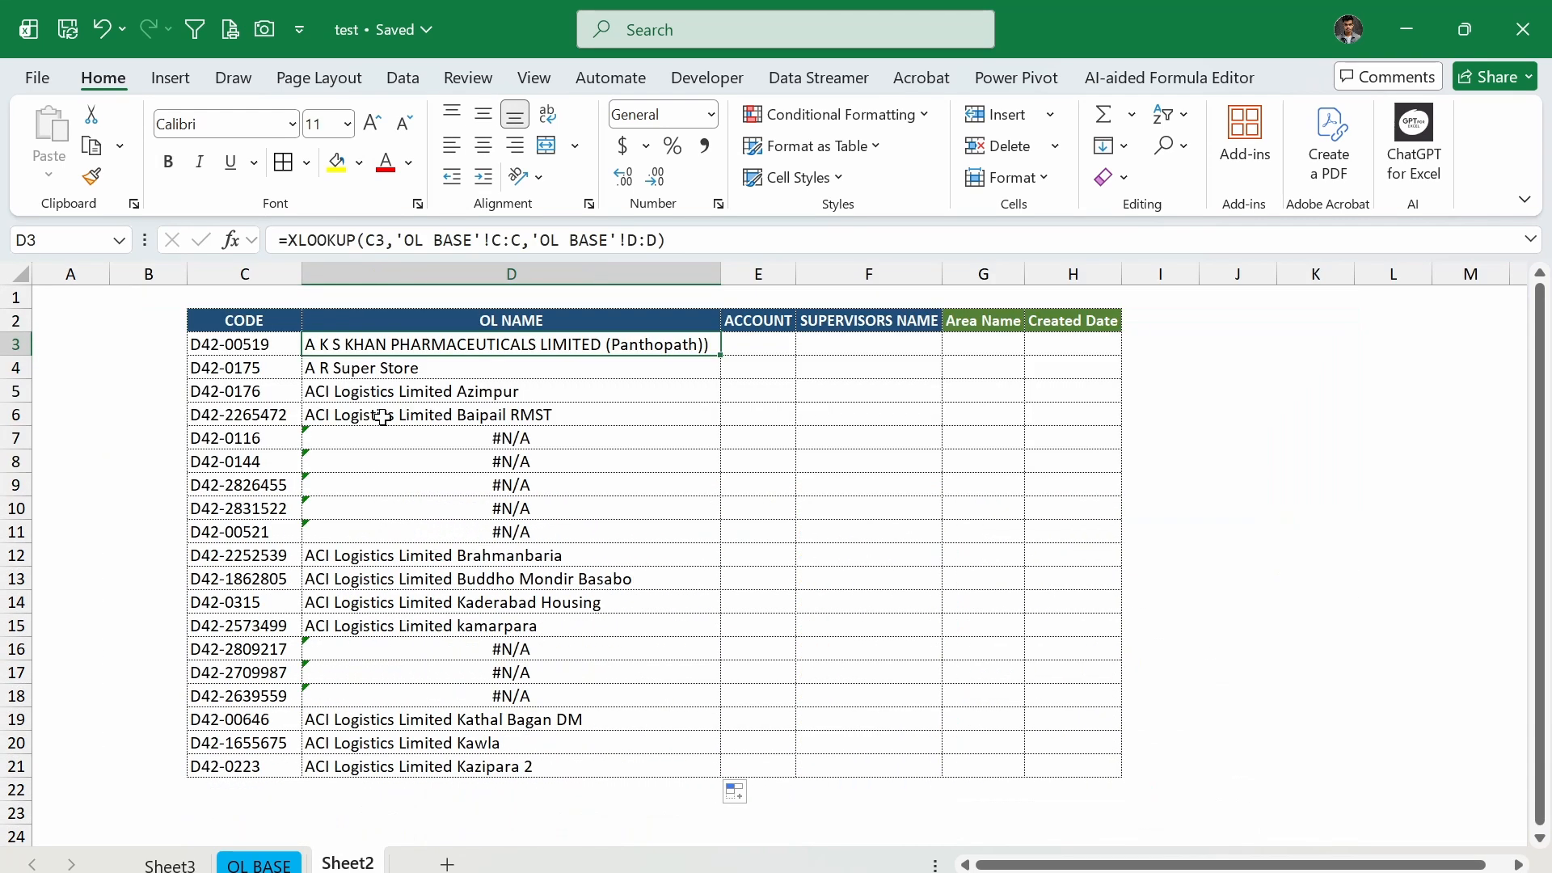
Step: Clear the OL NAME formulas in D3:D21 on Sheet2
{"action": "left_click_drag", "start_coordinate": [365, 349], "coordinate": [353, 765]}
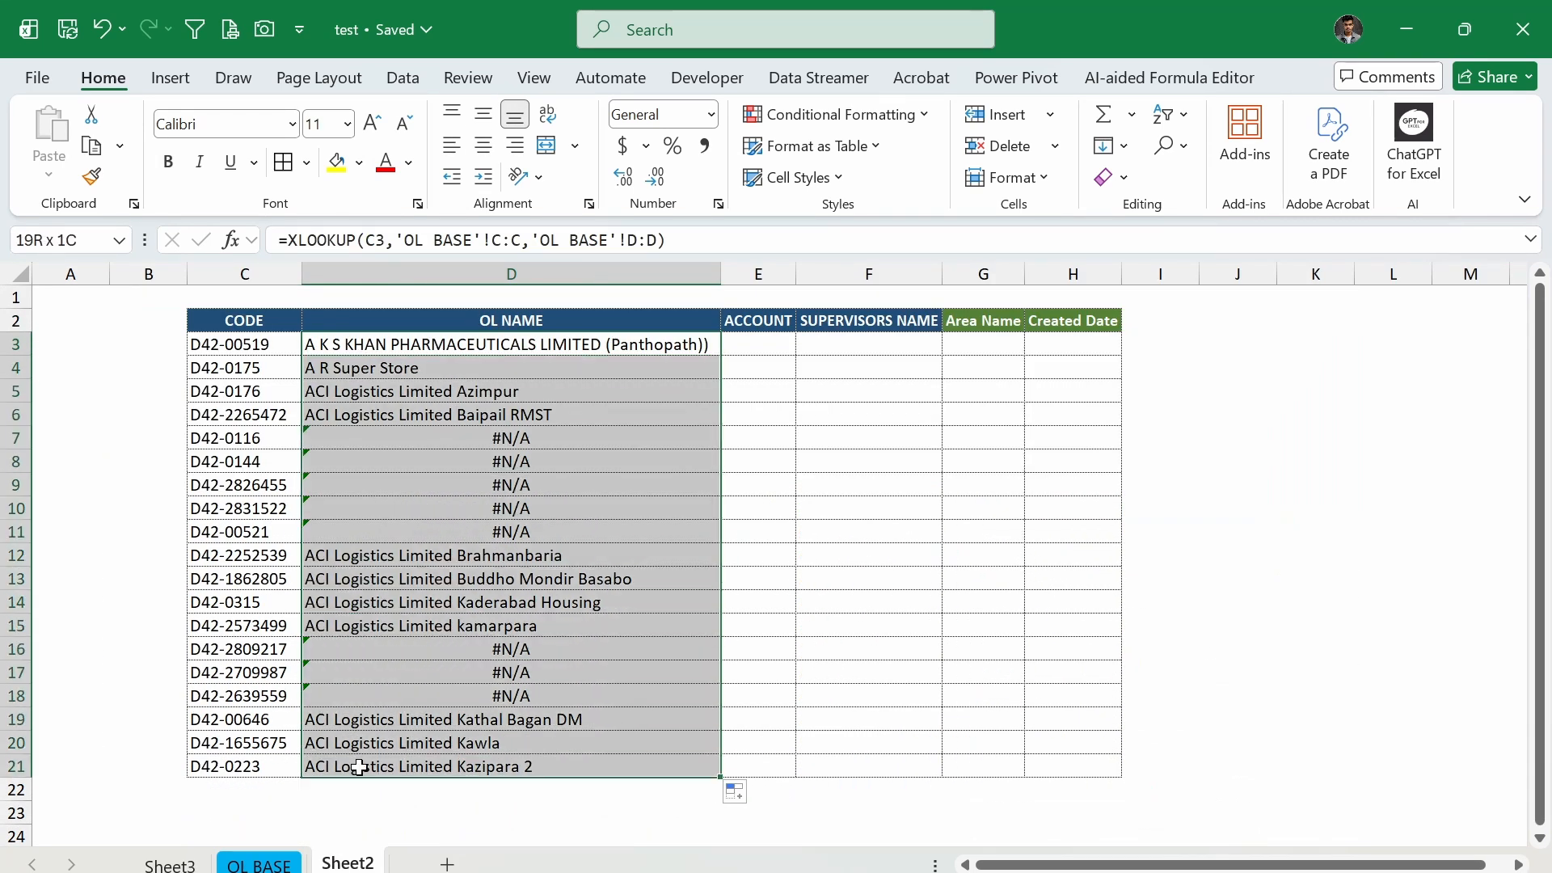
{"action": "key", "text": "Delete"}
{"action": "left_click", "coordinate": [374, 349]}
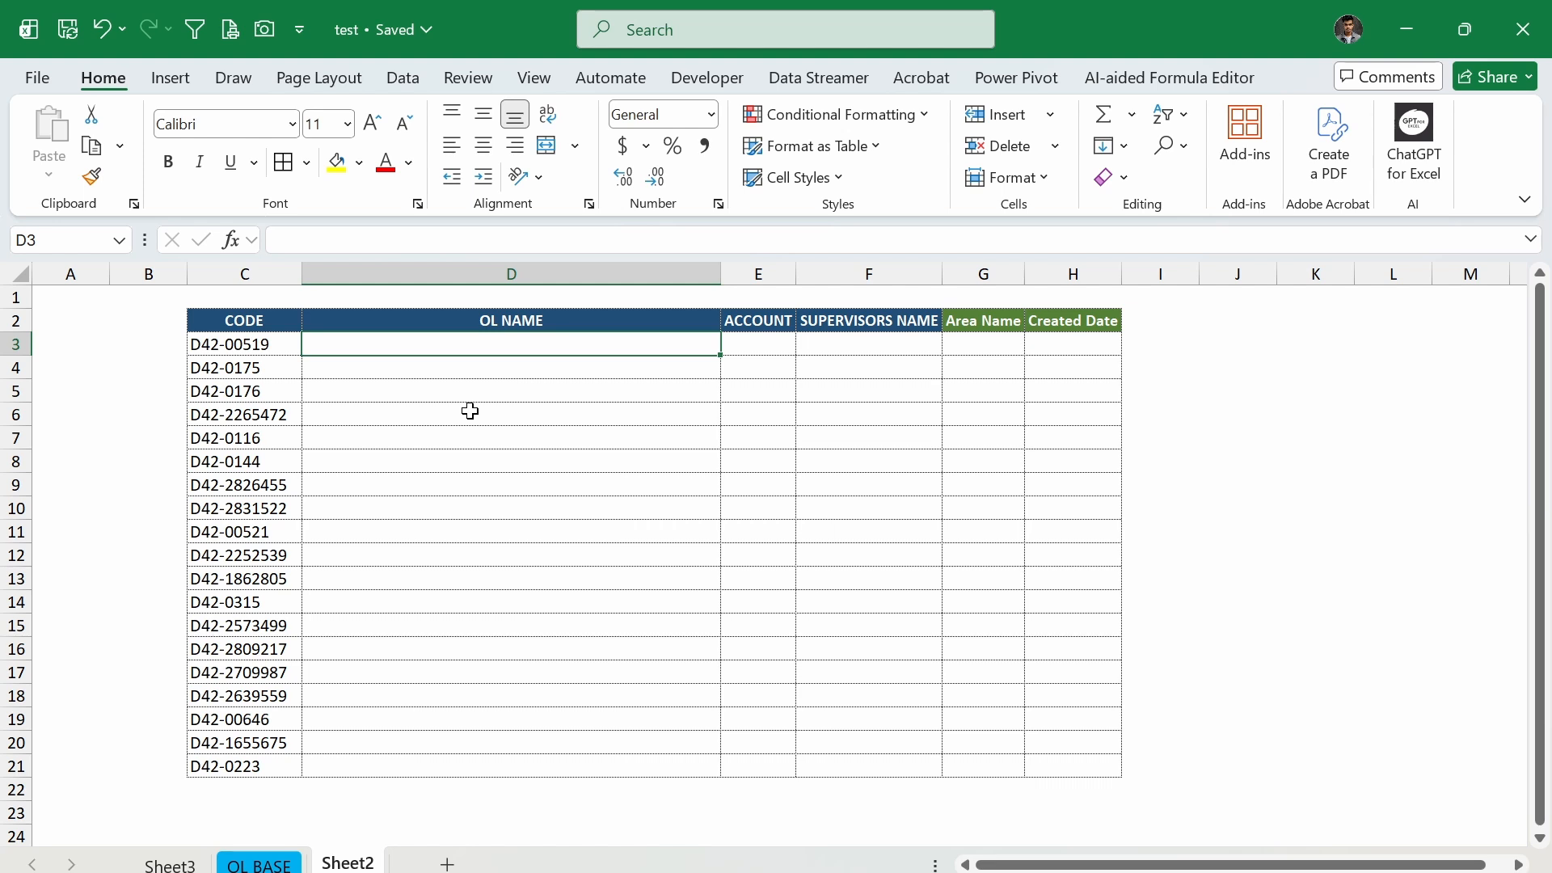
Step: Begin an XLOOKUP in D3 that looks up C3 in the CODE column of OL BASE and returns its OL NAME column, 'OL BASE'!D:D
{"action": "type", "text": "=x"}
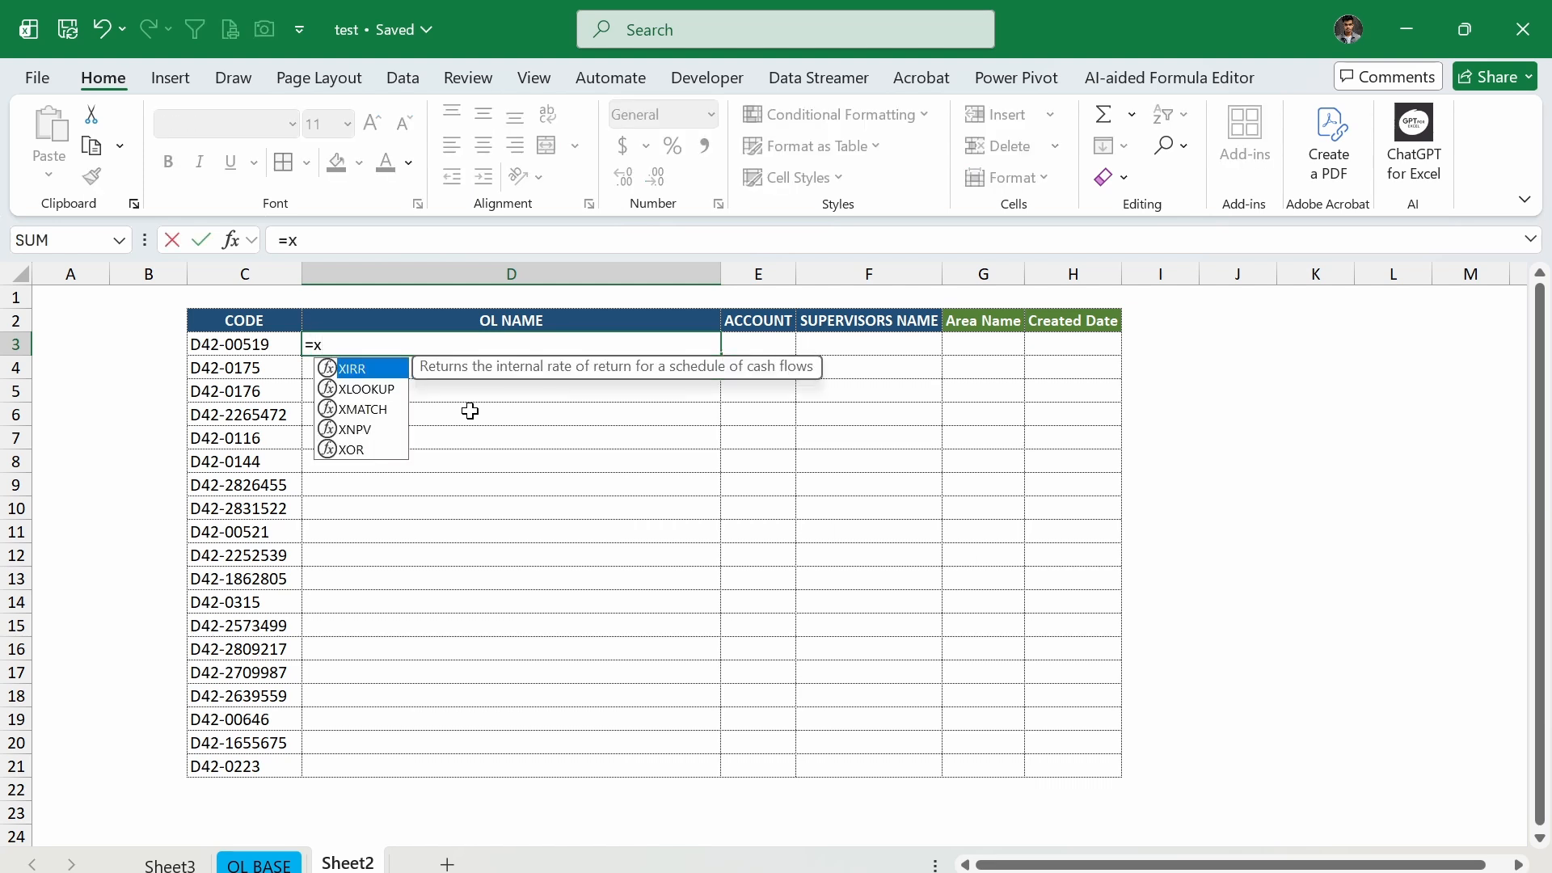
{"action": "double_click", "coordinate": [370, 389]}
{"action": "left_click", "coordinate": [241, 344]}
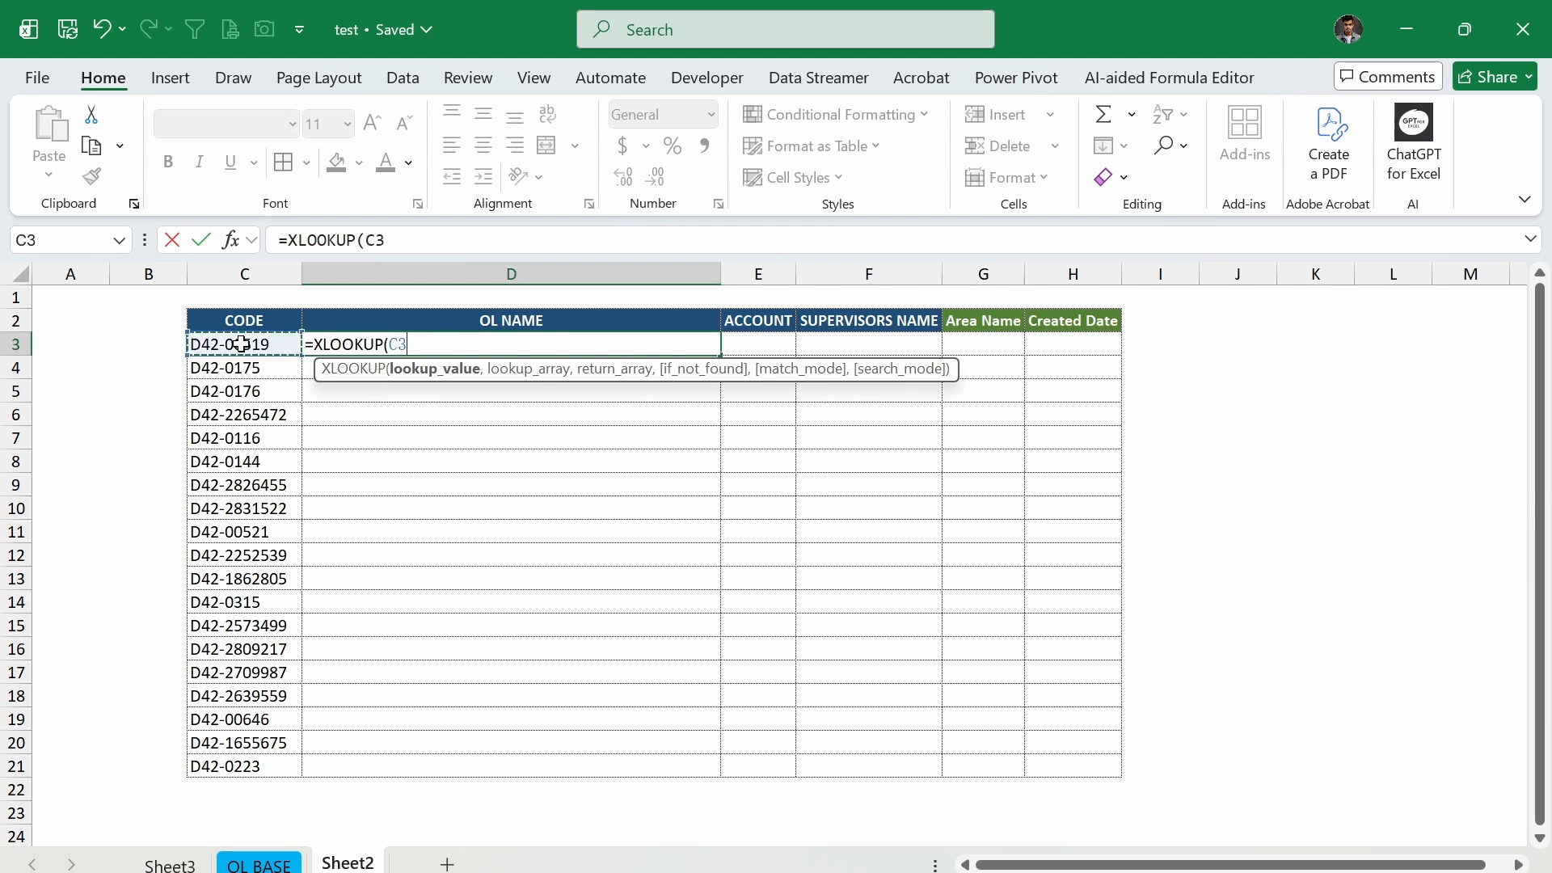
{"action": "type", "text": ","}
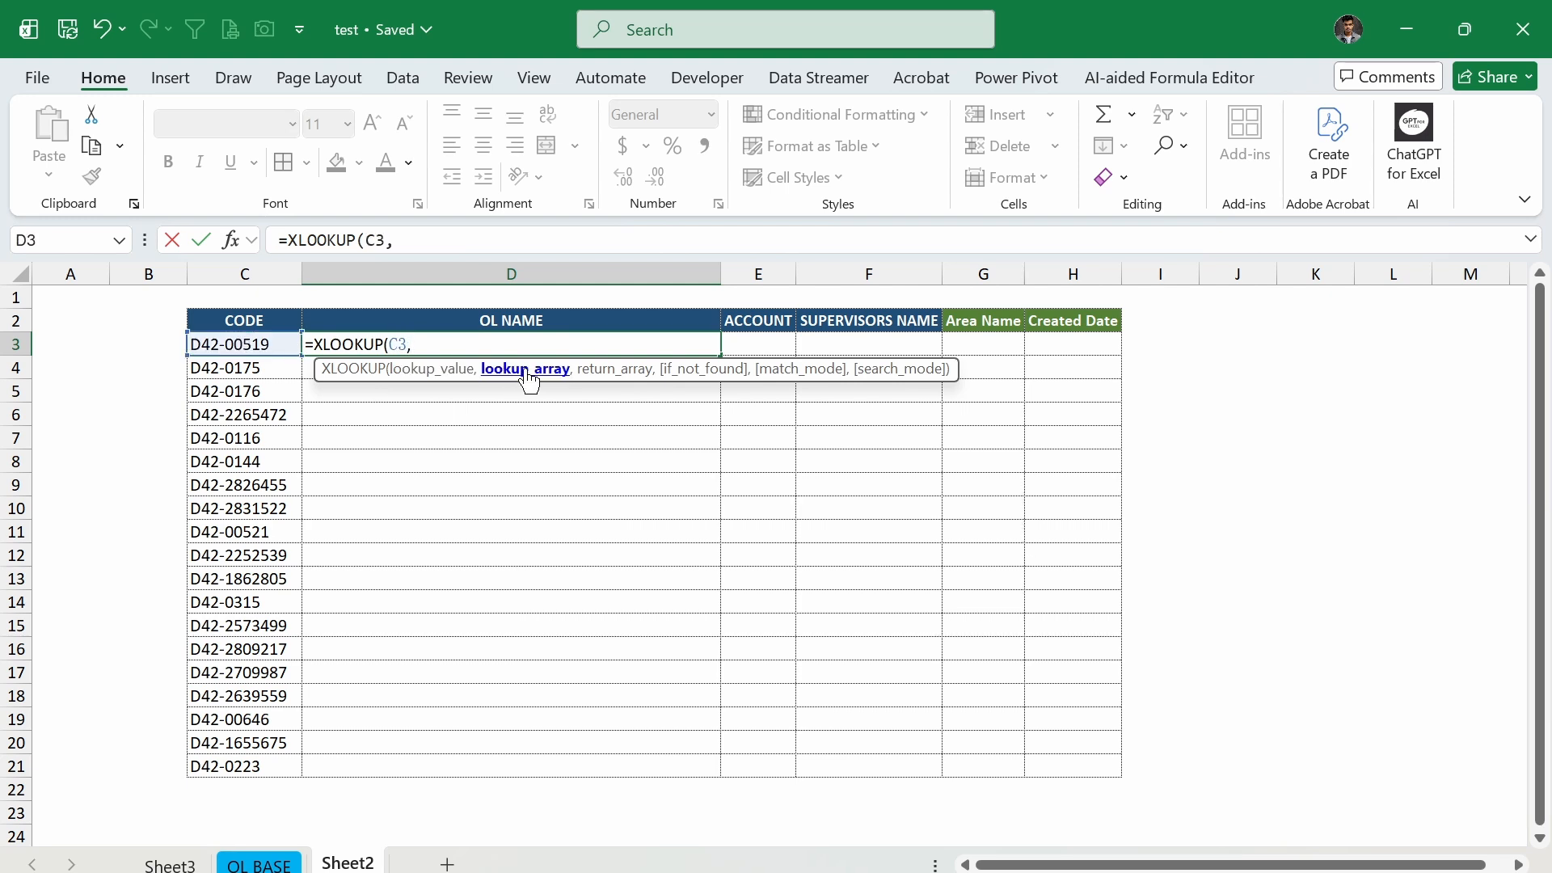
{"action": "left_click", "coordinate": [259, 865]}
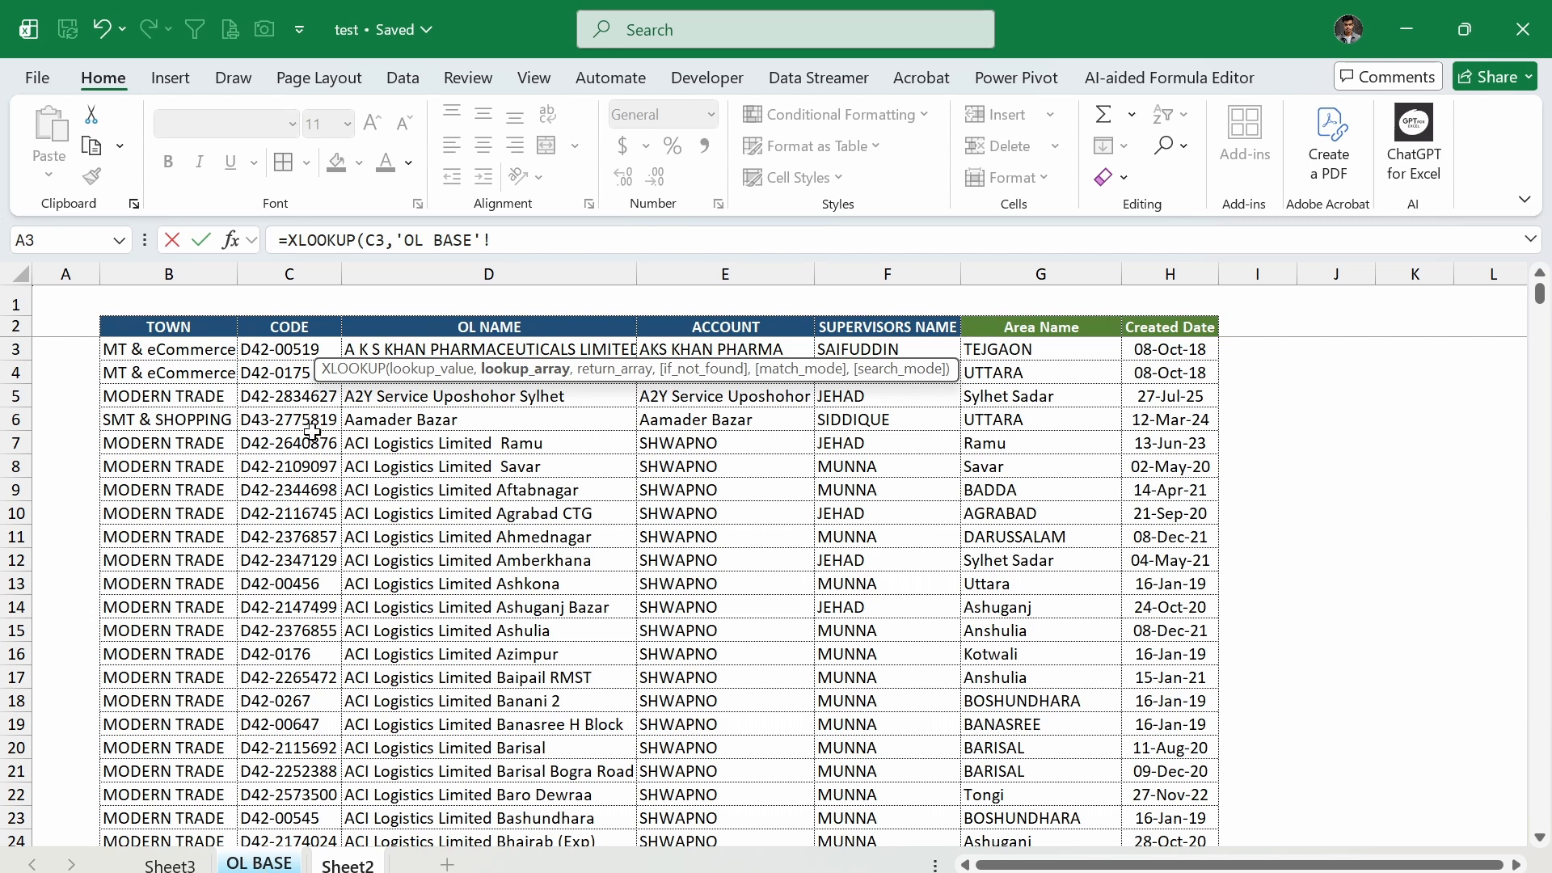
{"action": "left_click", "coordinate": [277, 275]}
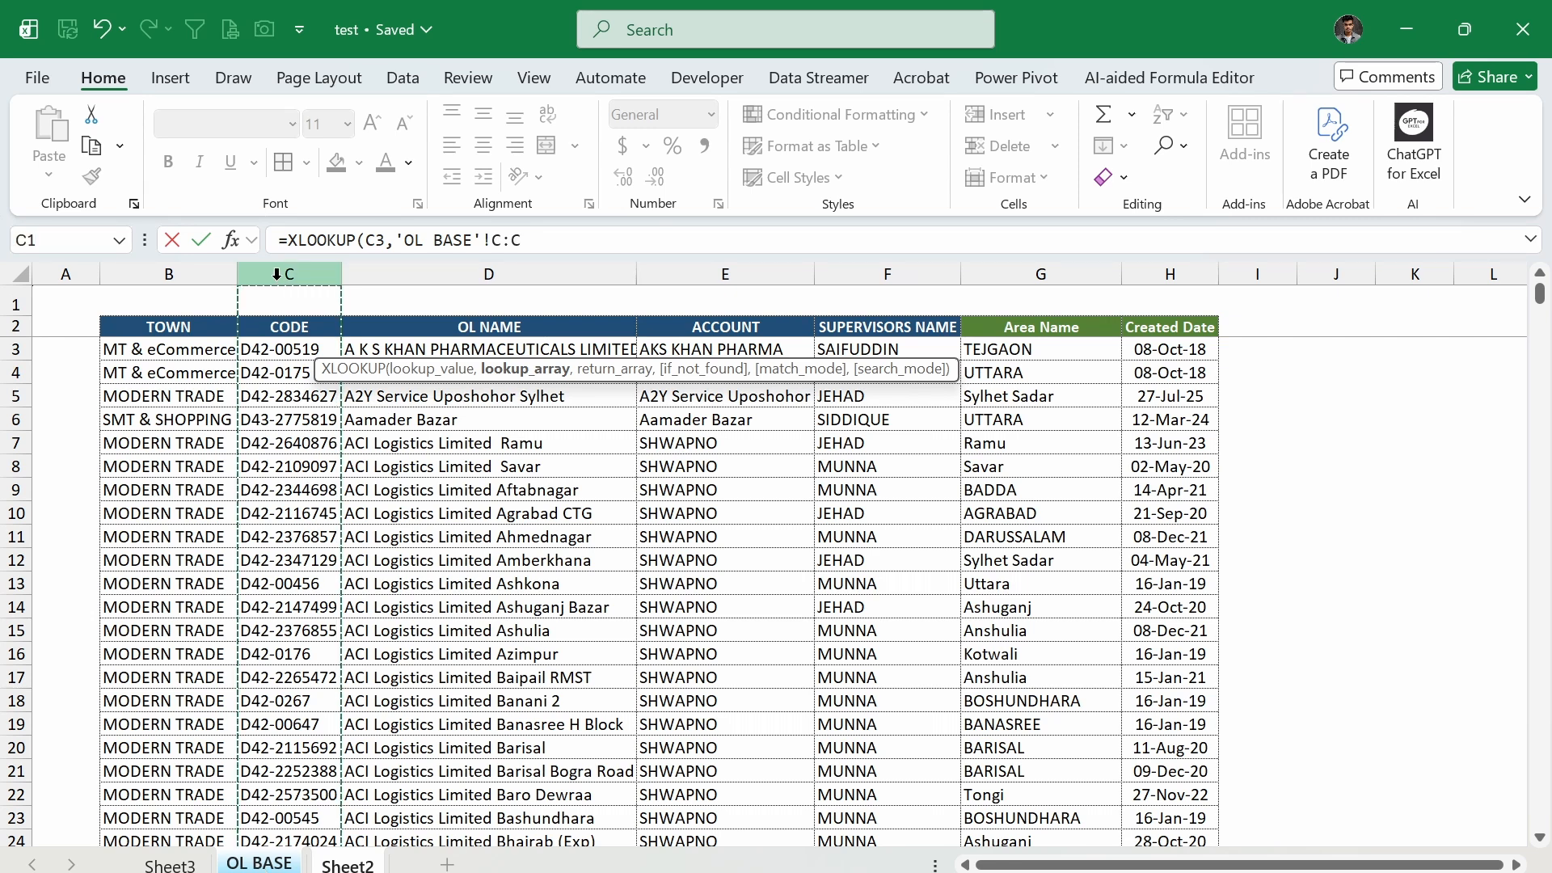
{"action": "type", "text": "2,"}
{"action": "left_click", "coordinate": [438, 280]}
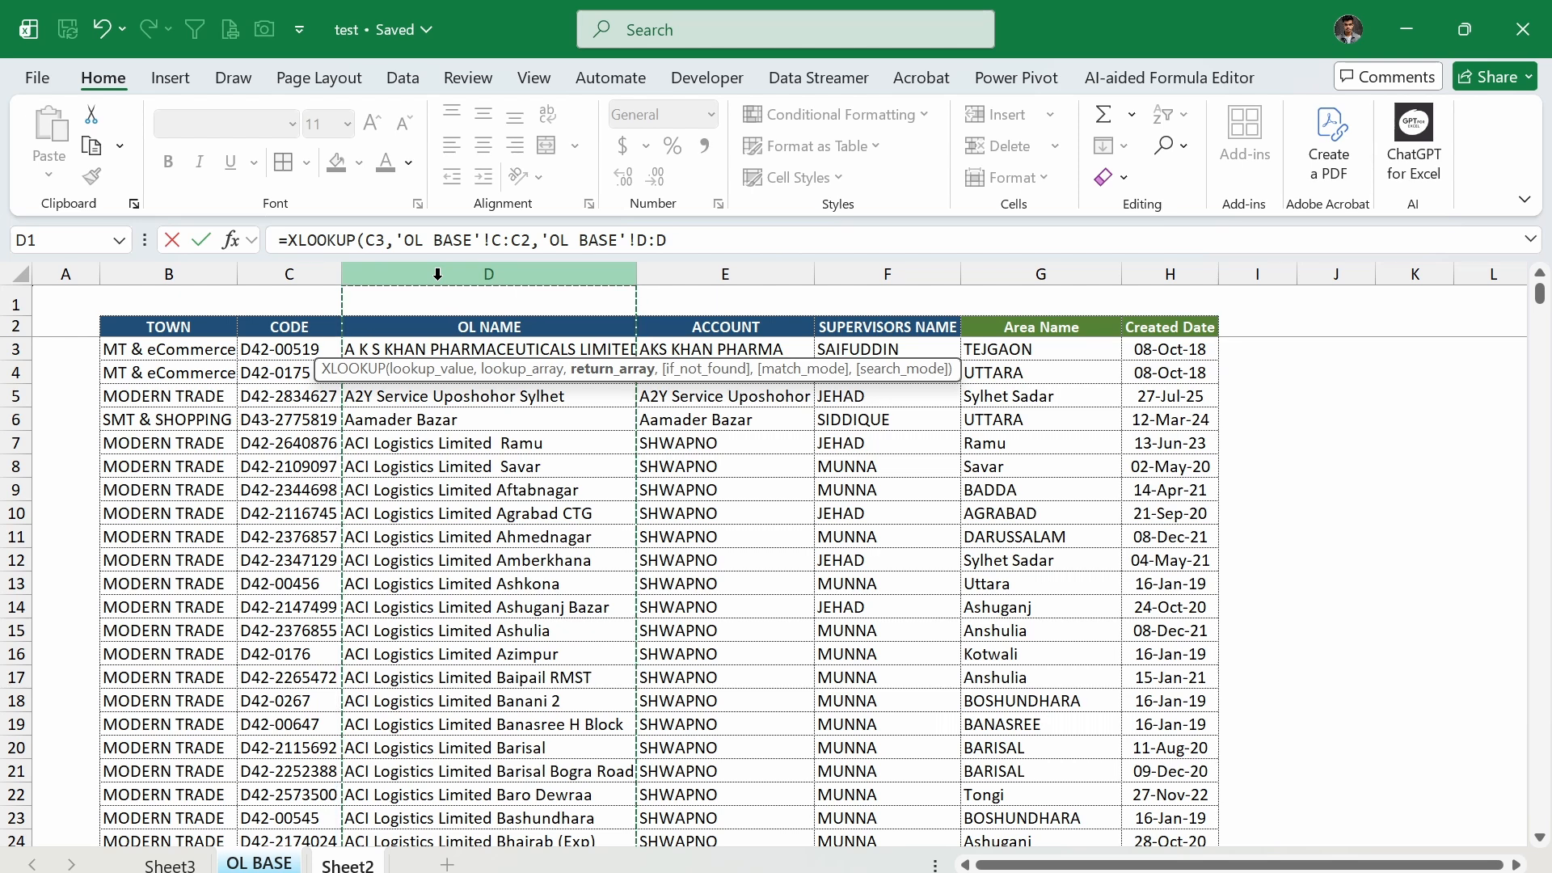
{"action": "type", "text": ","}
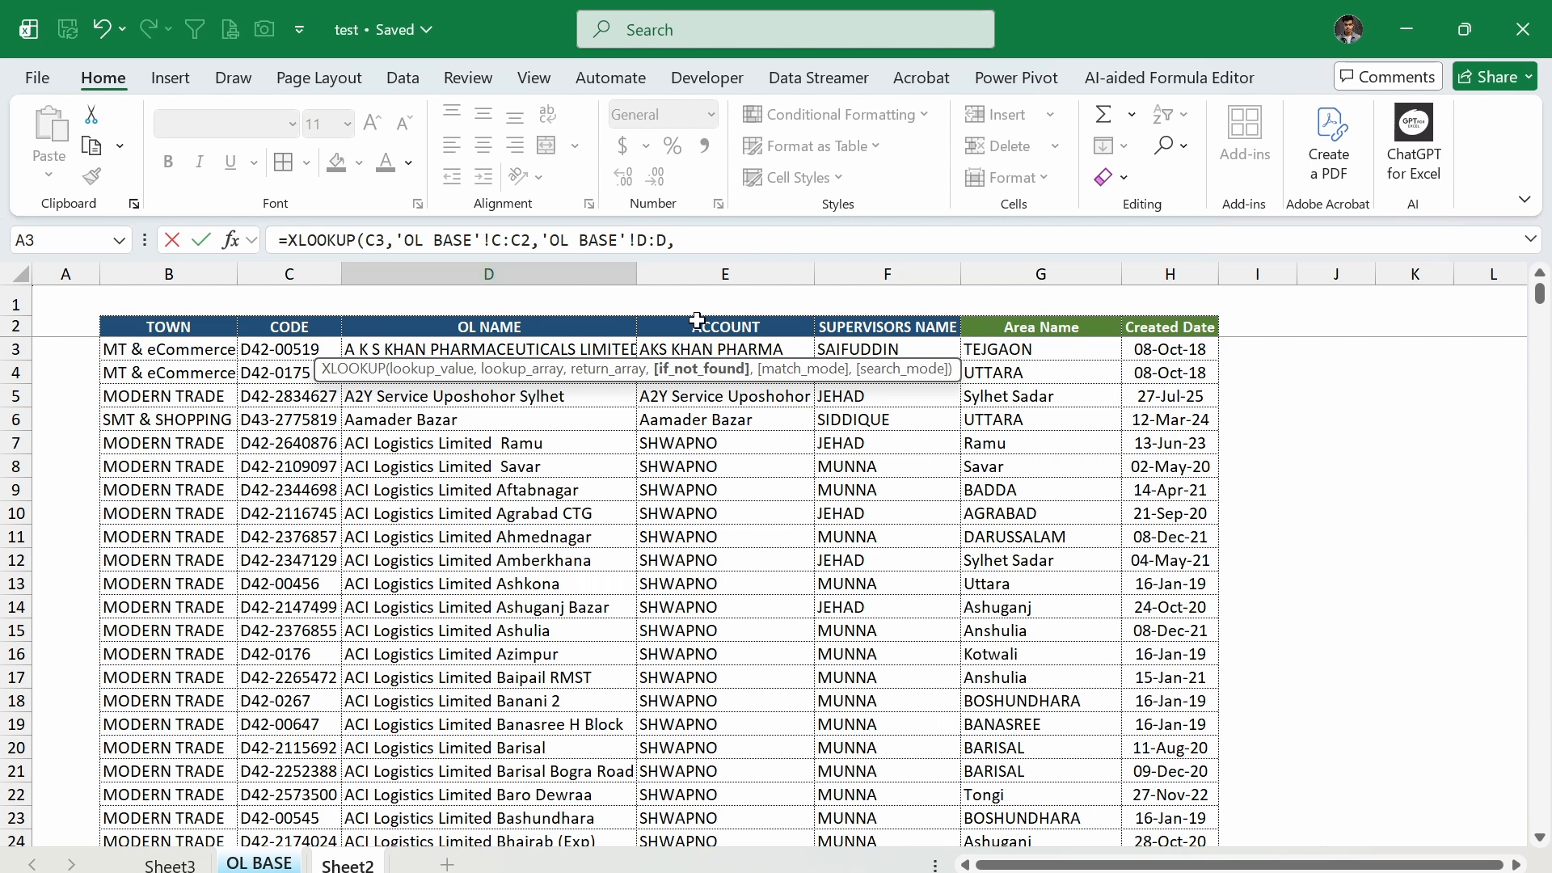
Step: Nest XLOOKUP(Sheet2!C3,Sheet3!C:C,Sheet3!D:D) as the if_not_found argument and close both functions
{"action": "type", "text": "x"}
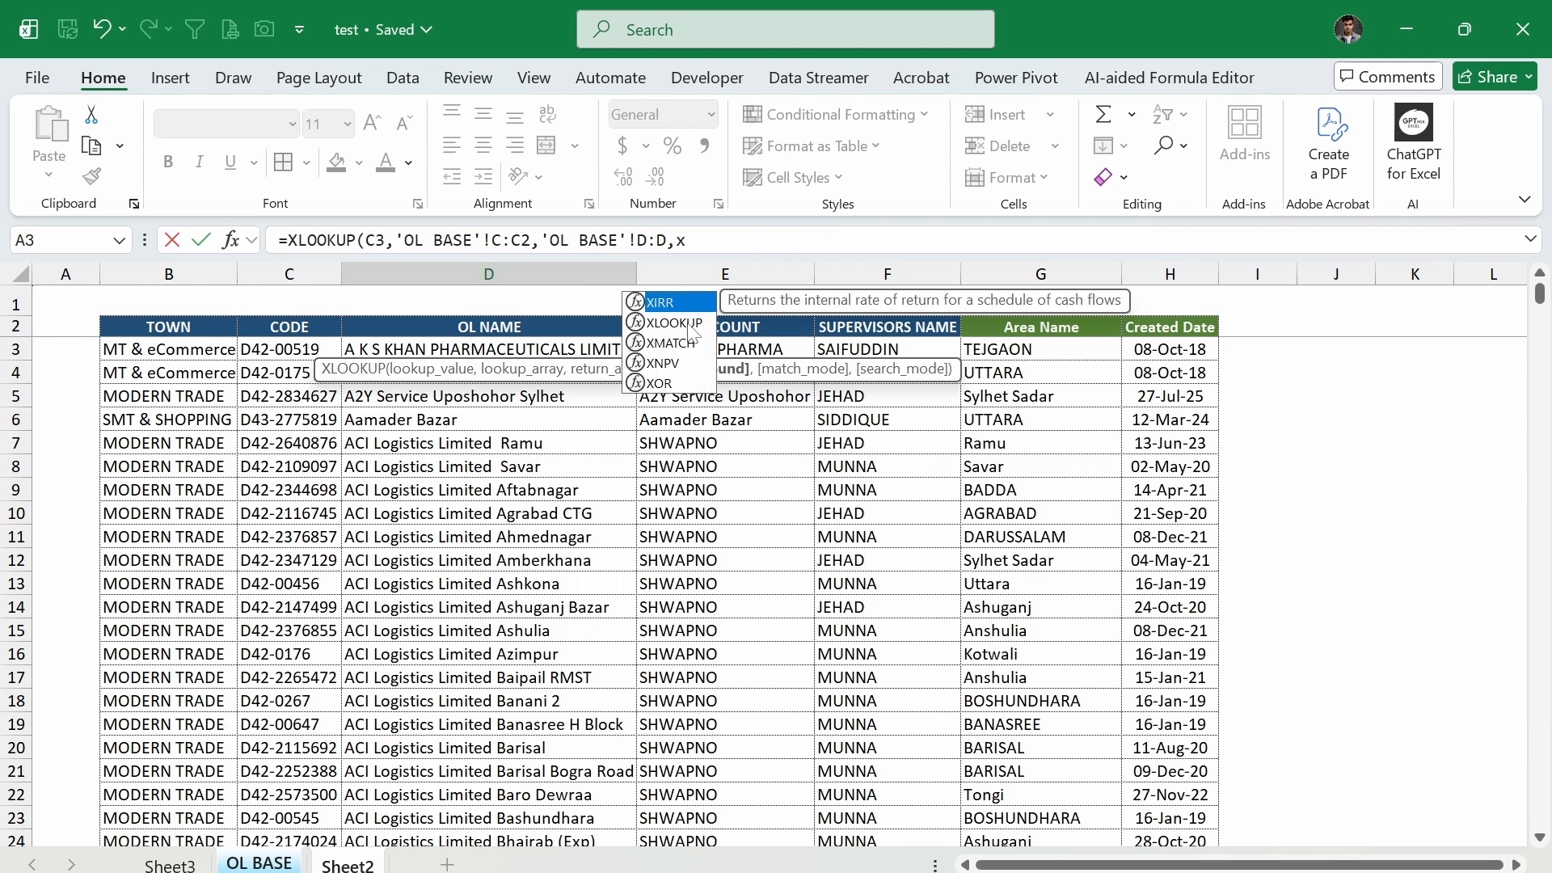
{"action": "double_click", "coordinate": [663, 324]}
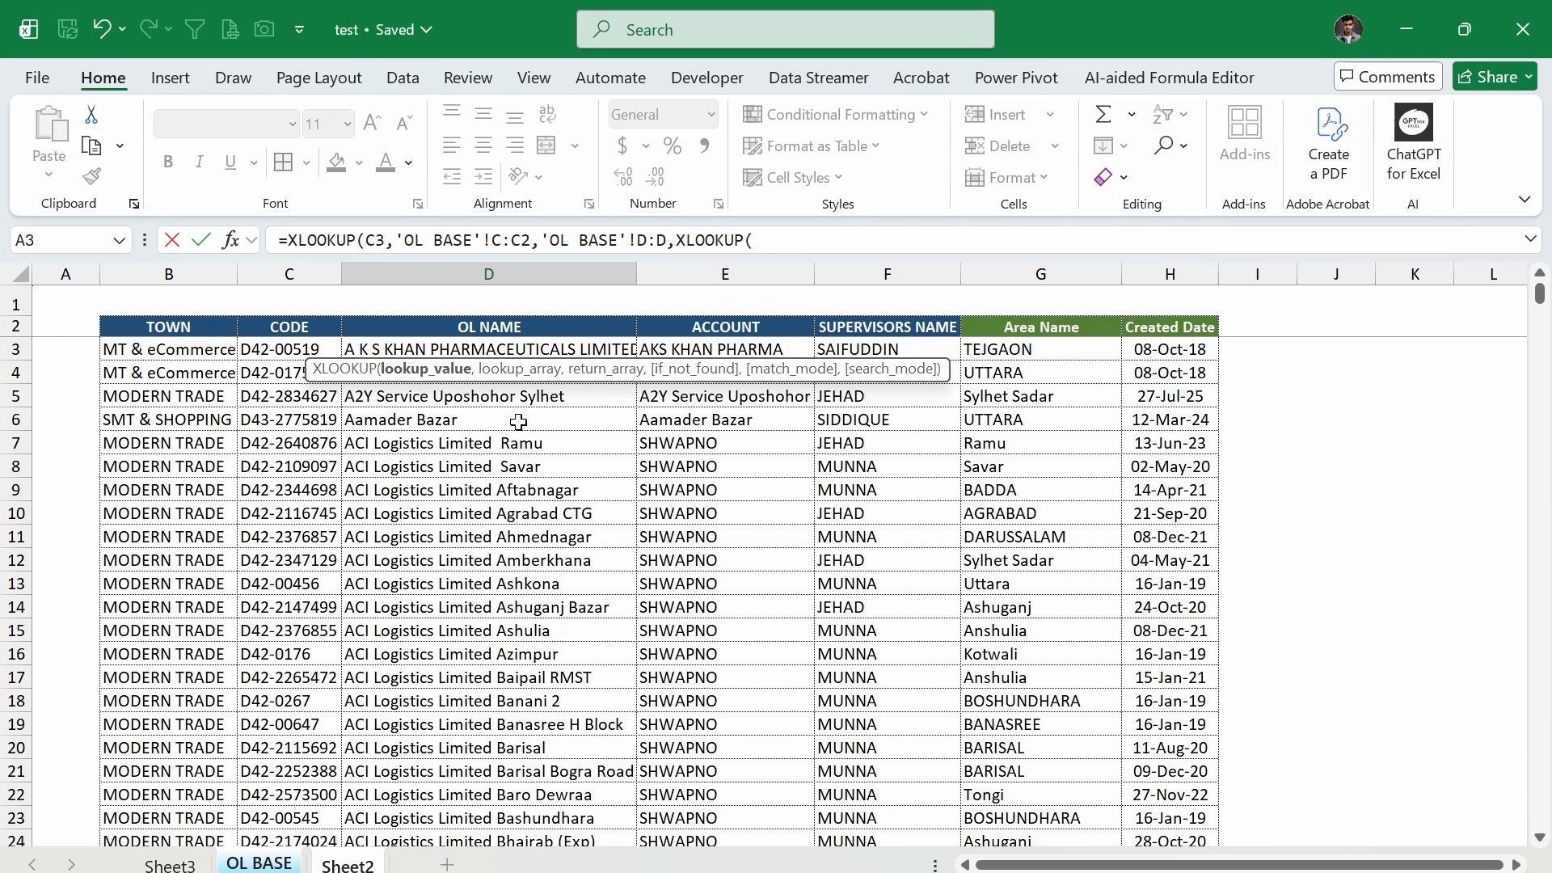
{"action": "left_click", "coordinate": [347, 864]}
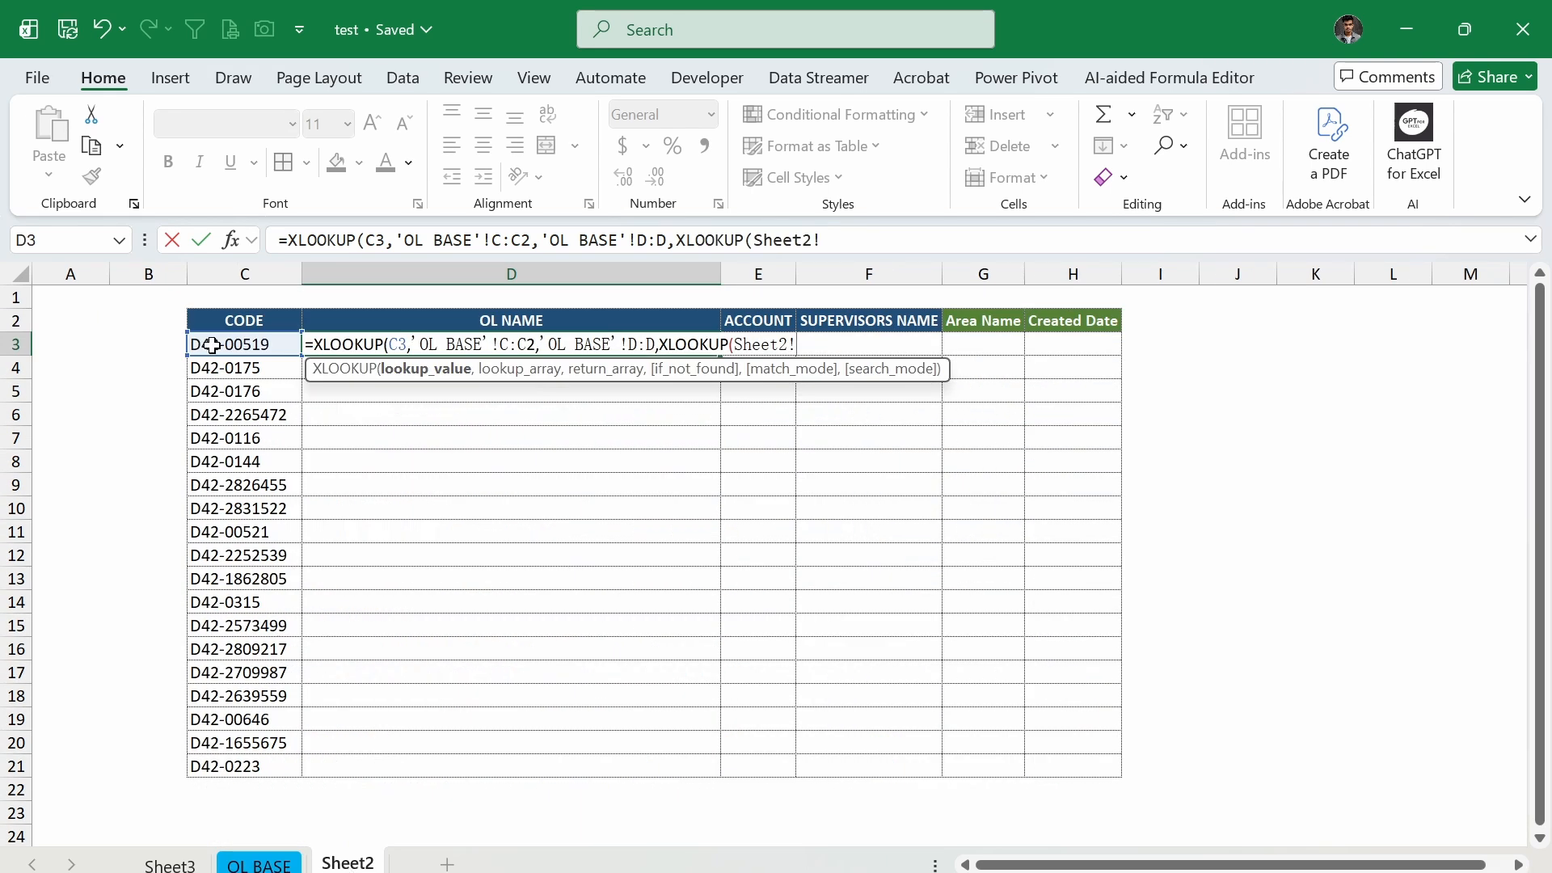
{"action": "left_click", "coordinate": [220, 349]}
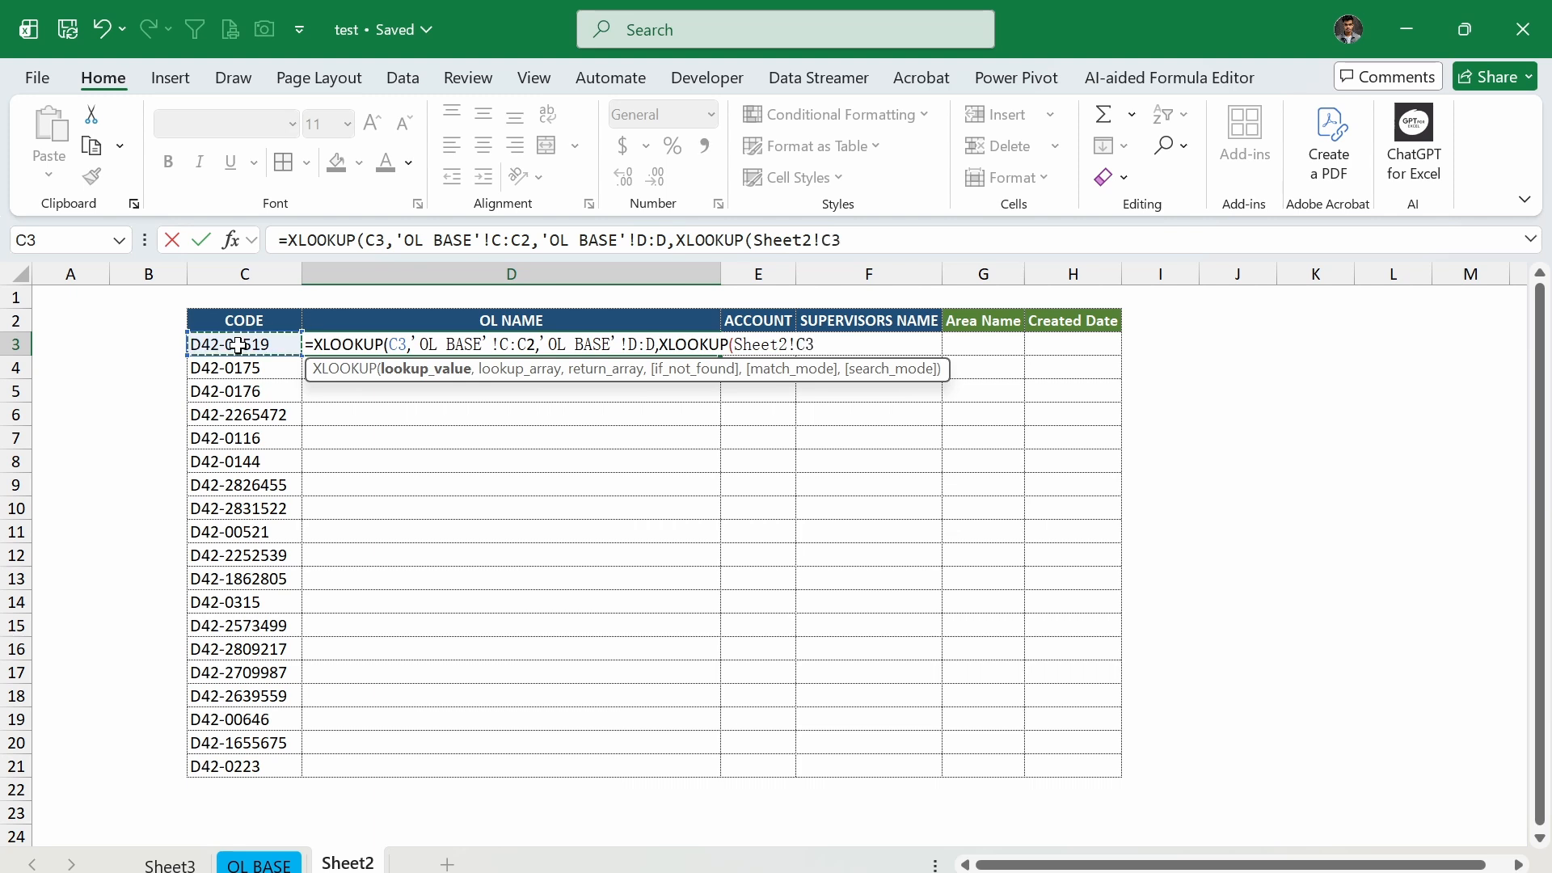
{"action": "type", "text": ","}
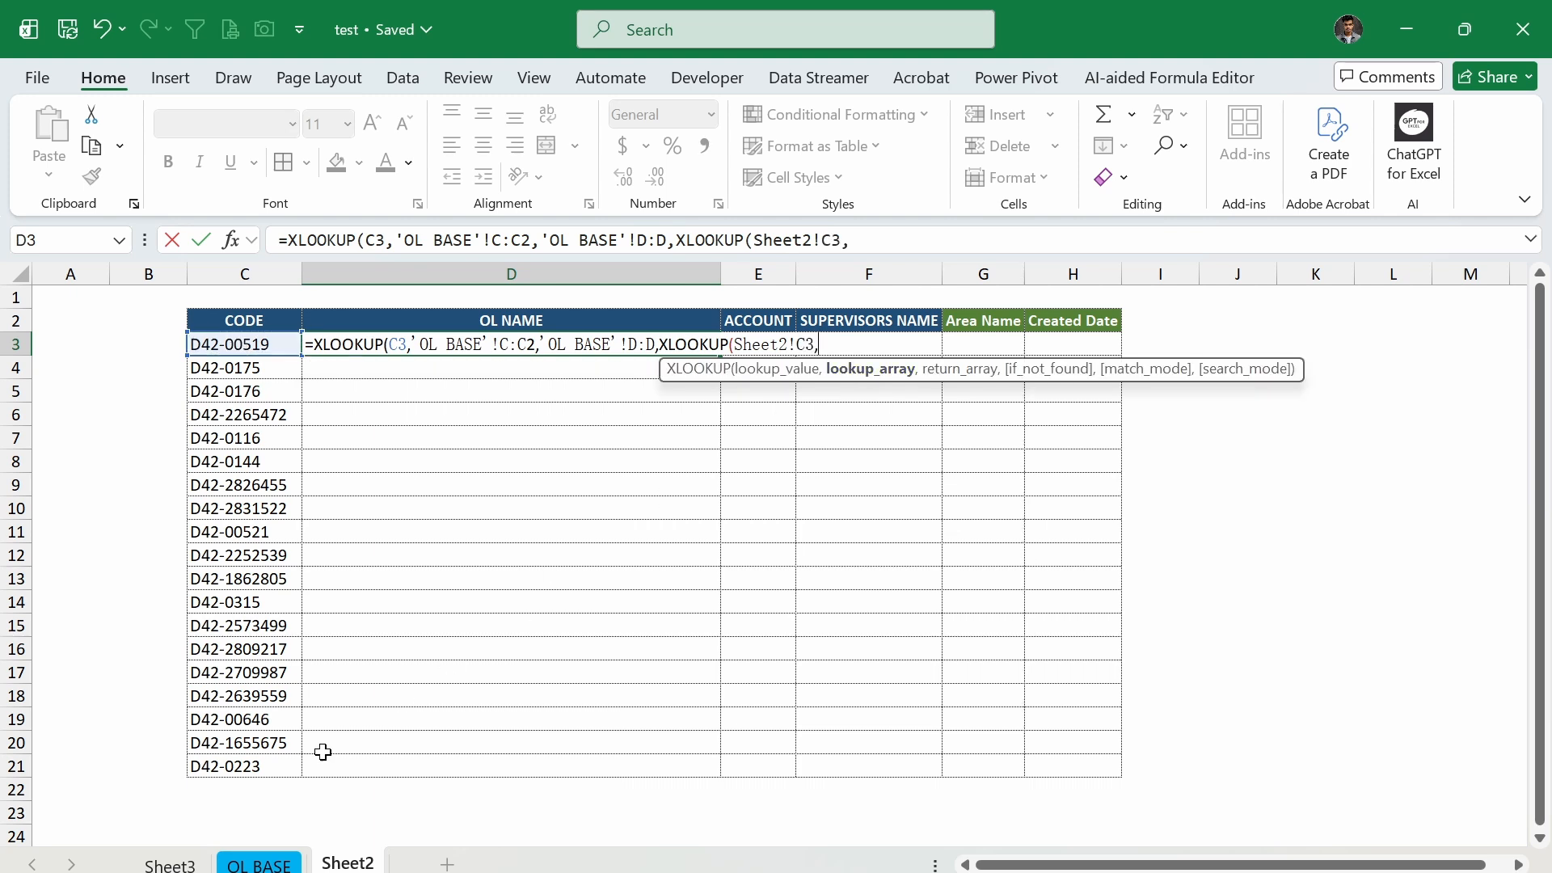
{"action": "left_click", "coordinate": [181, 864]}
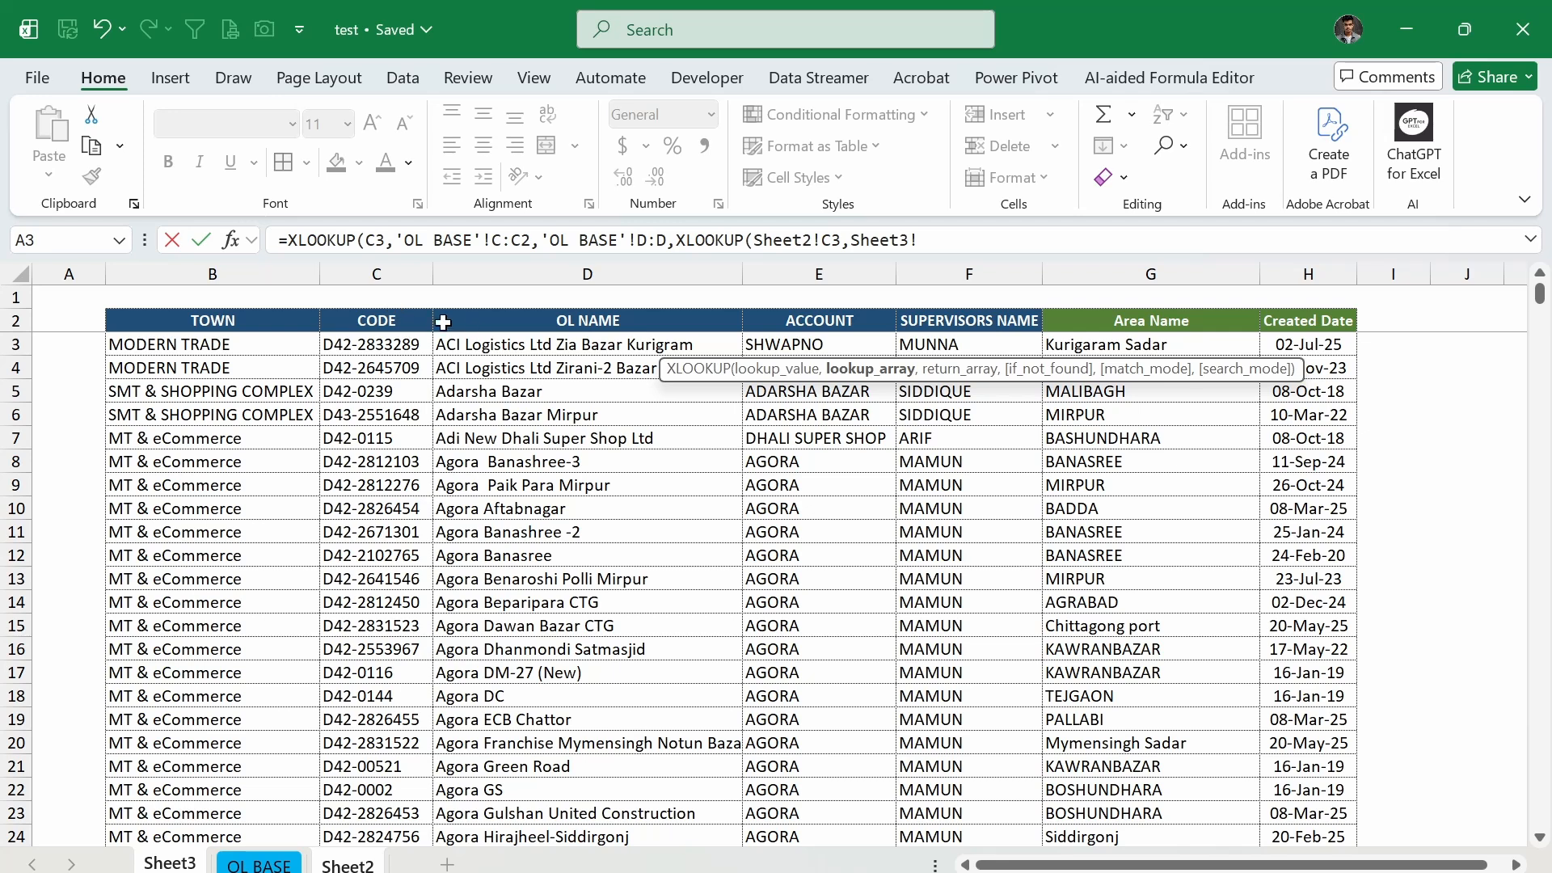
{"action": "left_click", "coordinate": [379, 274]}
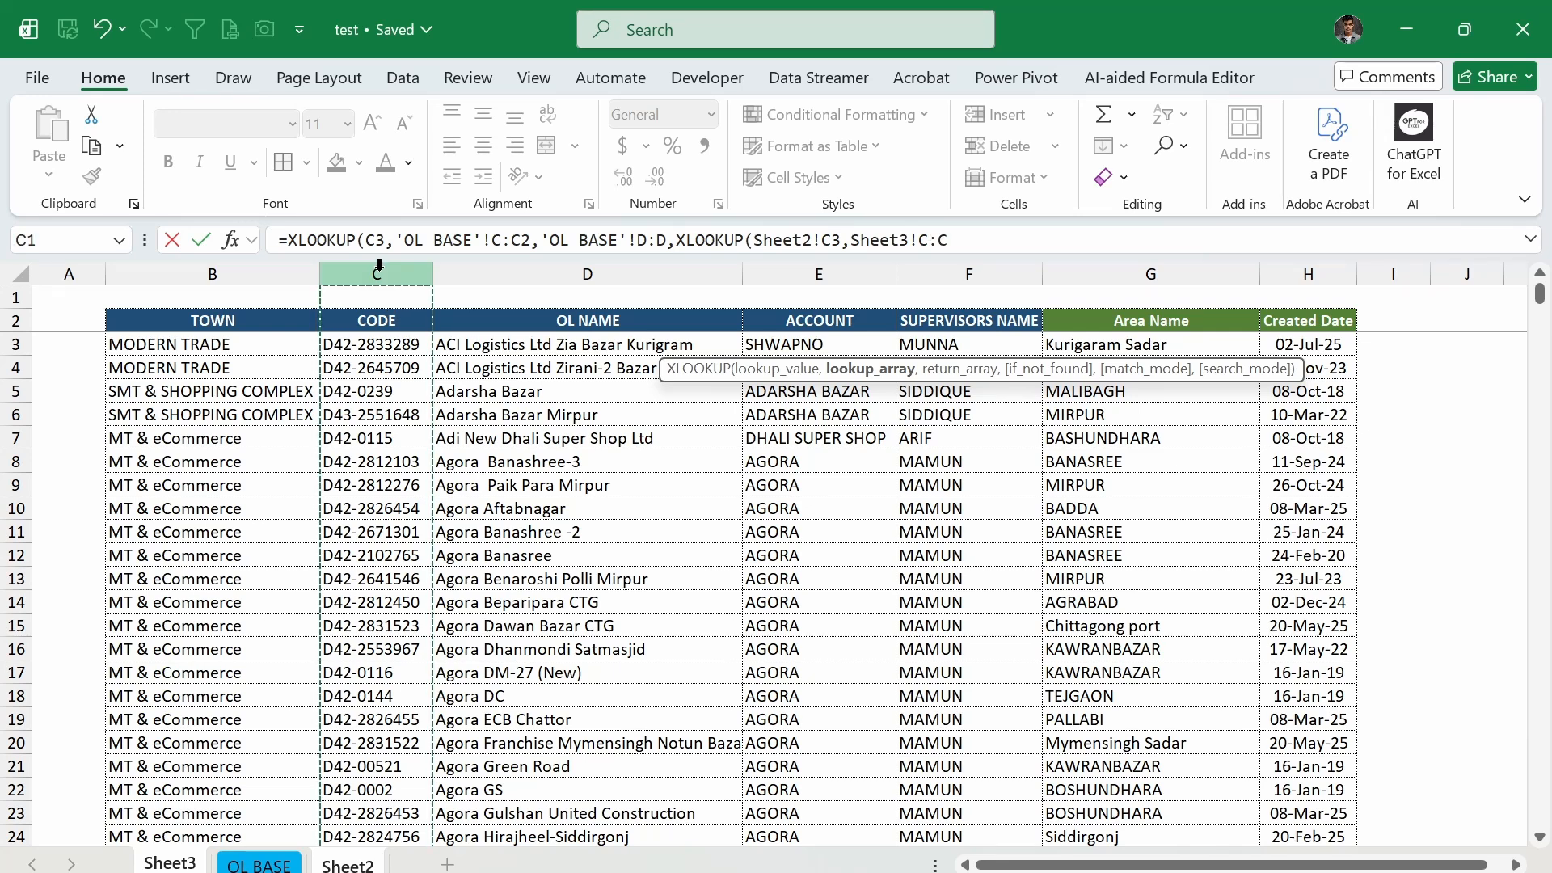
{"action": "type", "text": ","}
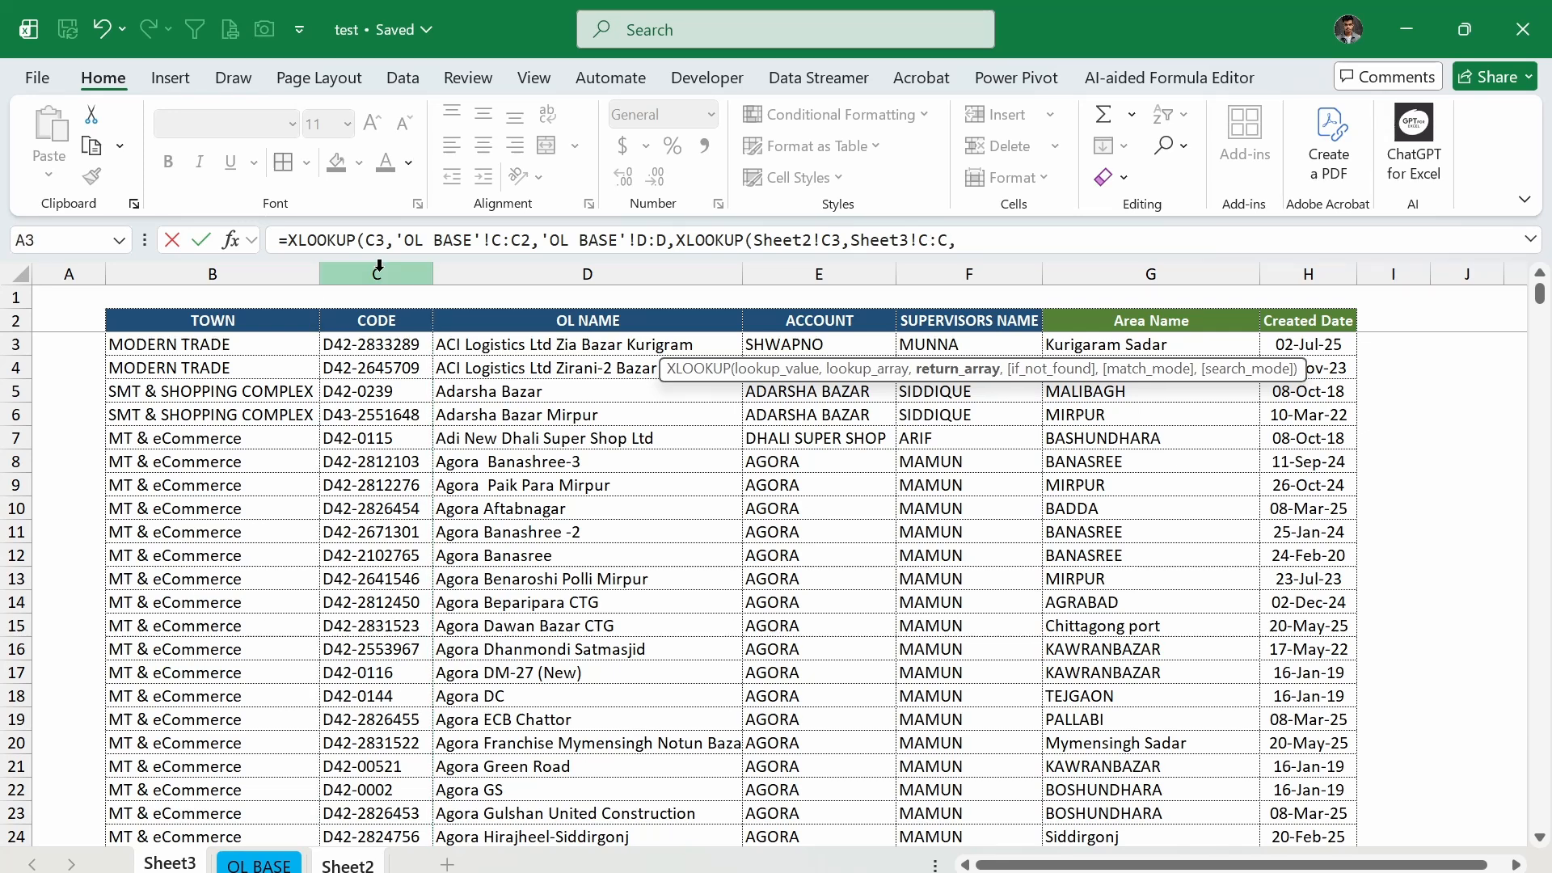
{"action": "left_click", "coordinate": [483, 274]}
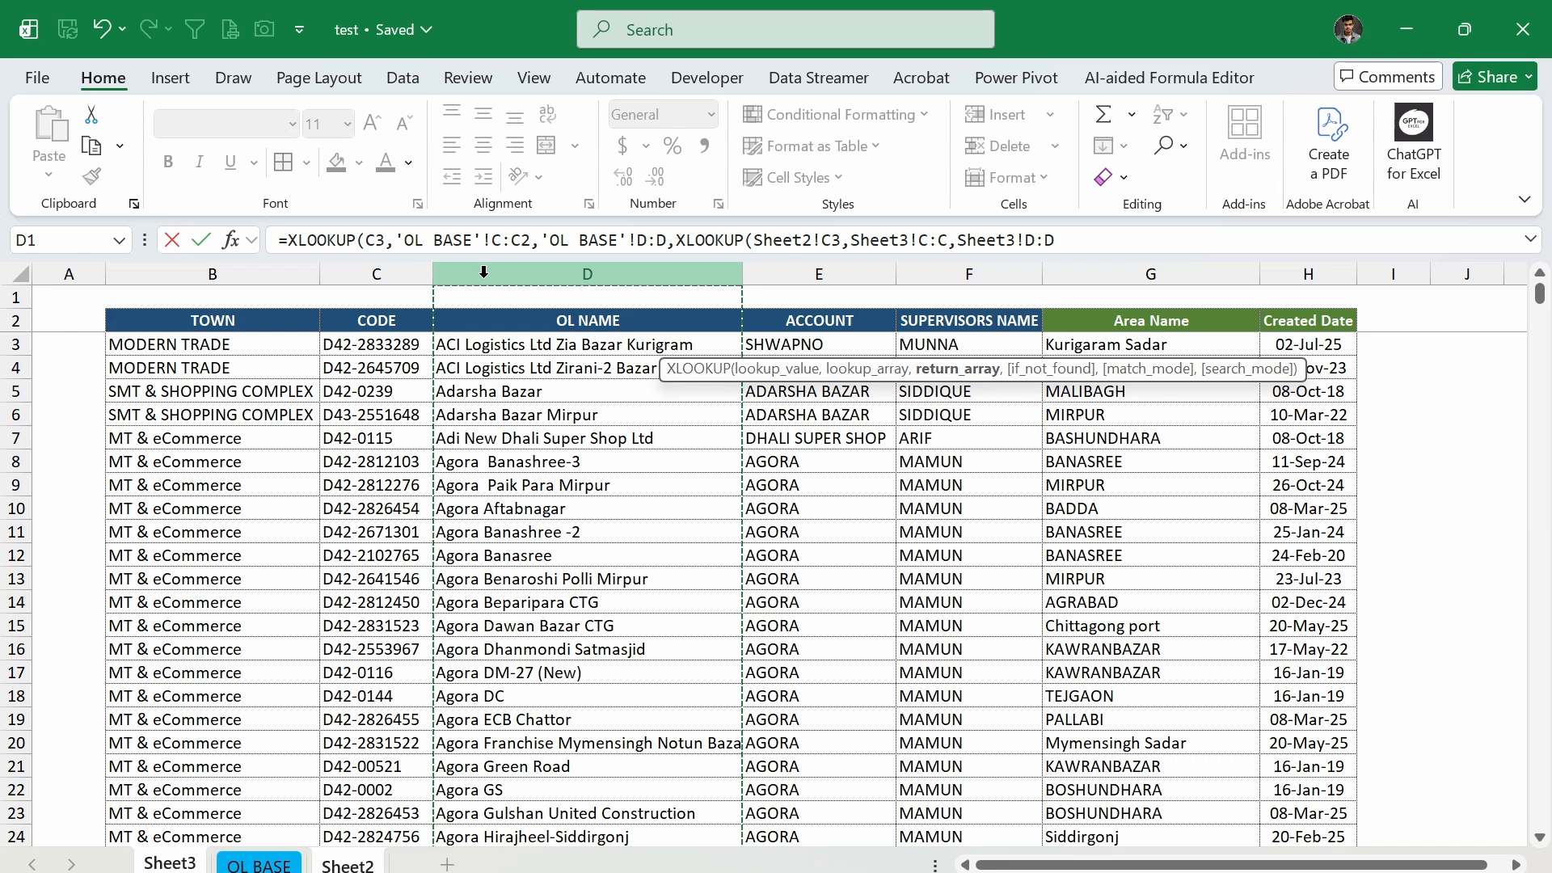
{"action": "type", "text": ")"}
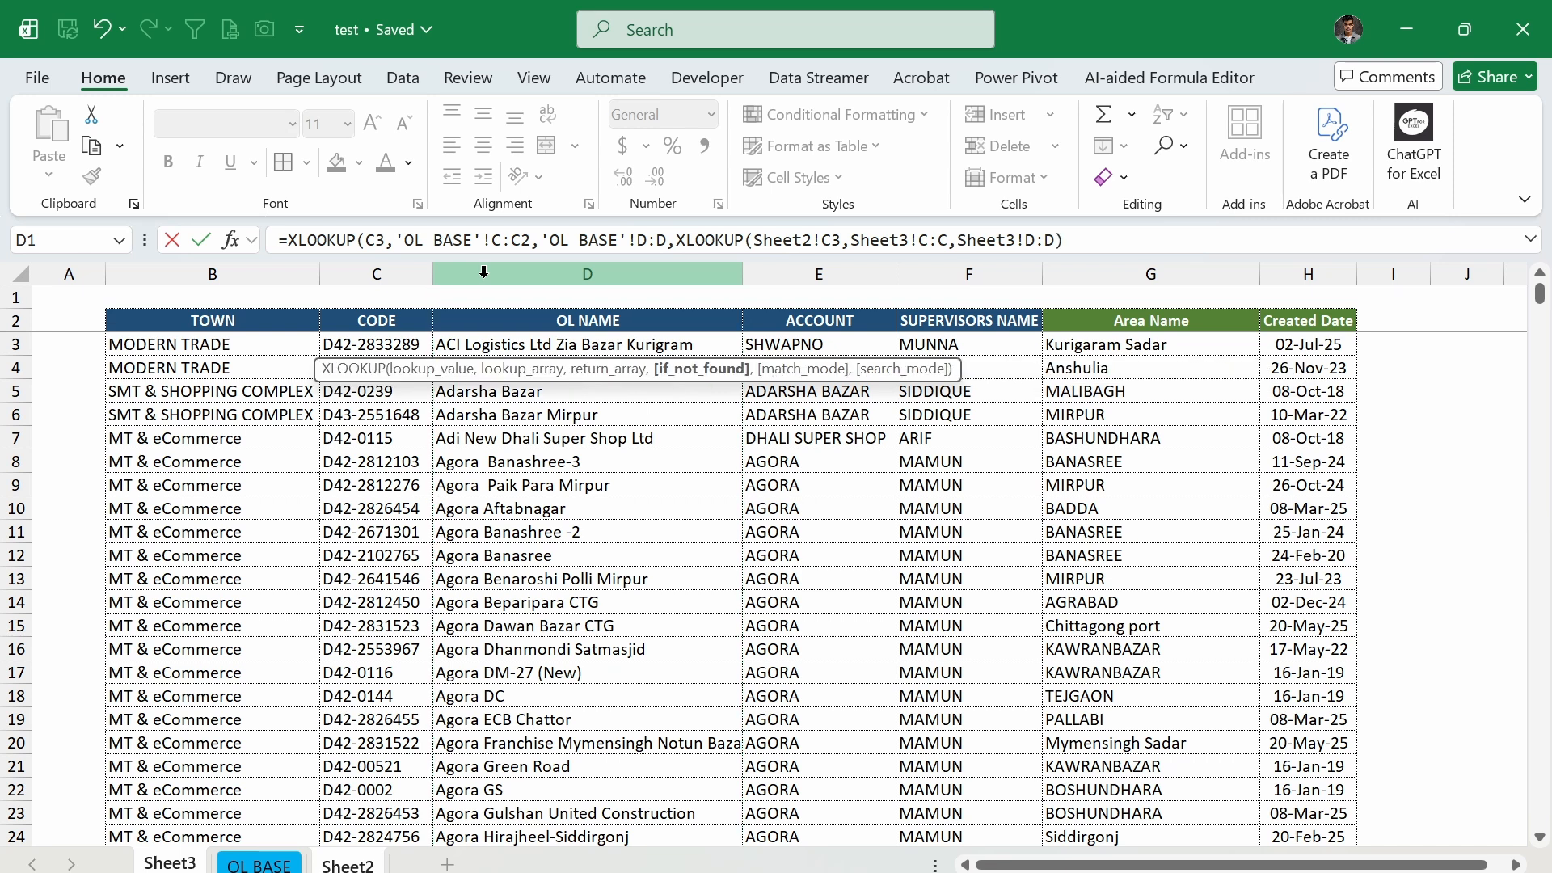
{"action": "type", "text": ")"}
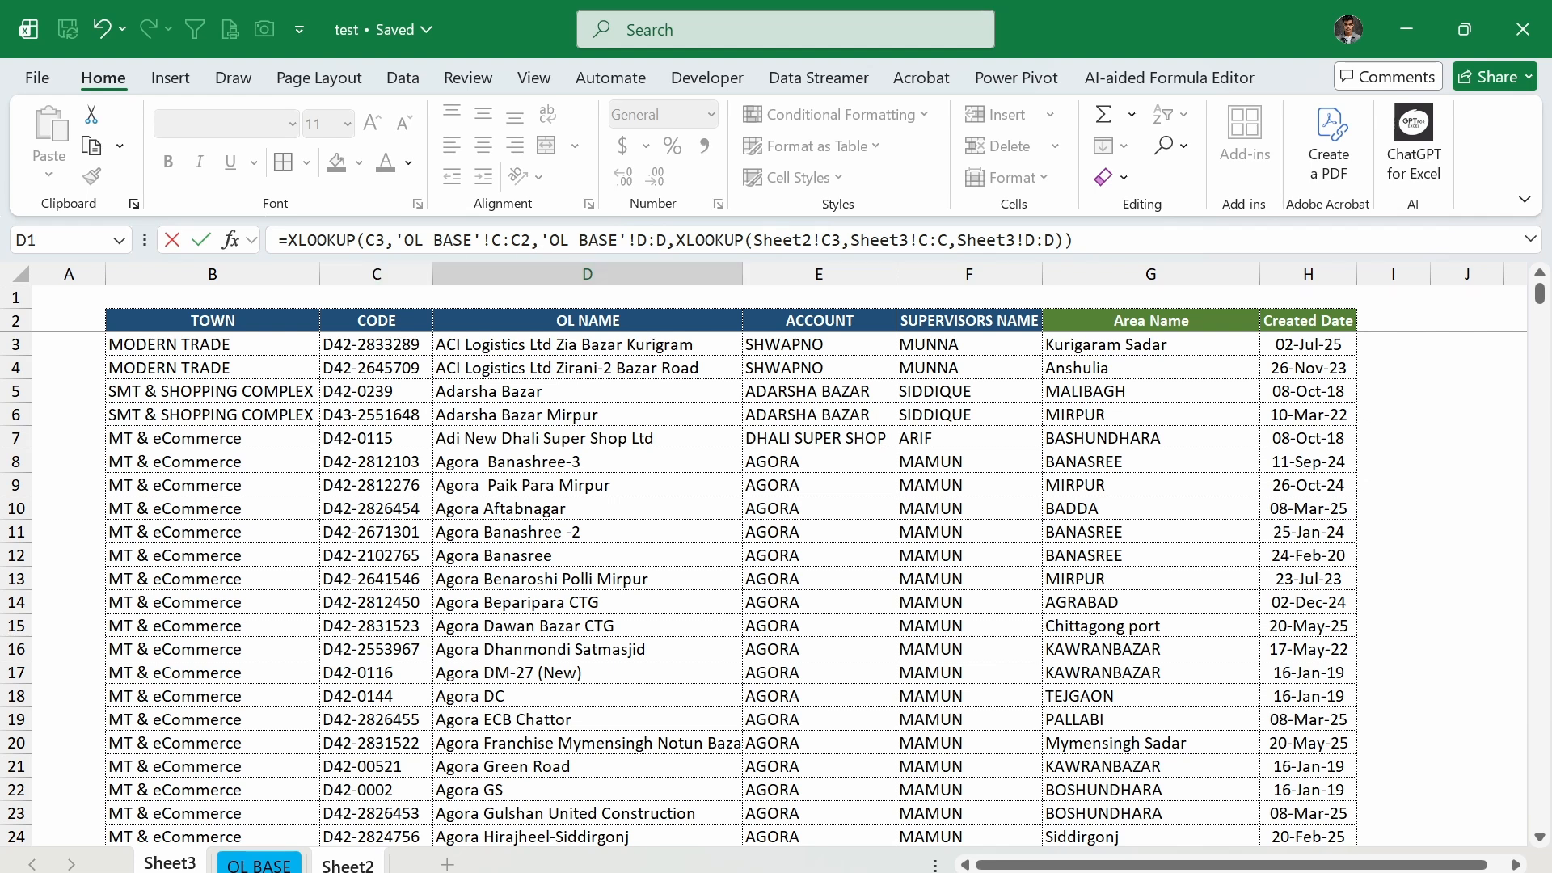
Step: Review the lookup value, lookup array and return array of the outer and nested XLOOKUPs in the D3 formula
{"action": "left_click", "coordinate": [388, 240]}
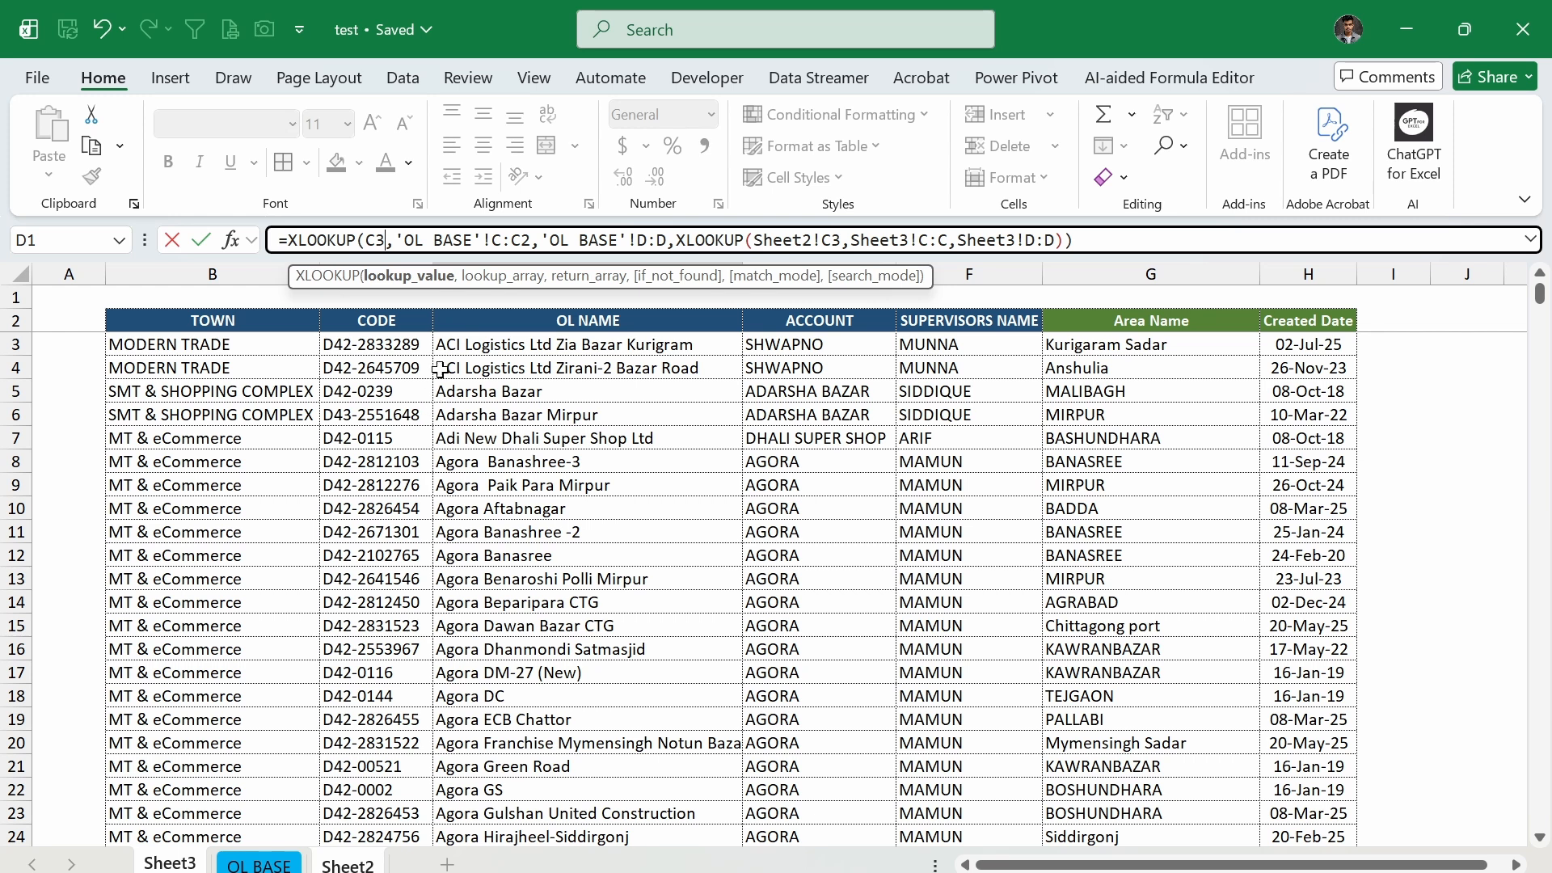
{"action": "left_click", "coordinate": [410, 278]}
{"action": "left_click", "coordinate": [489, 279]}
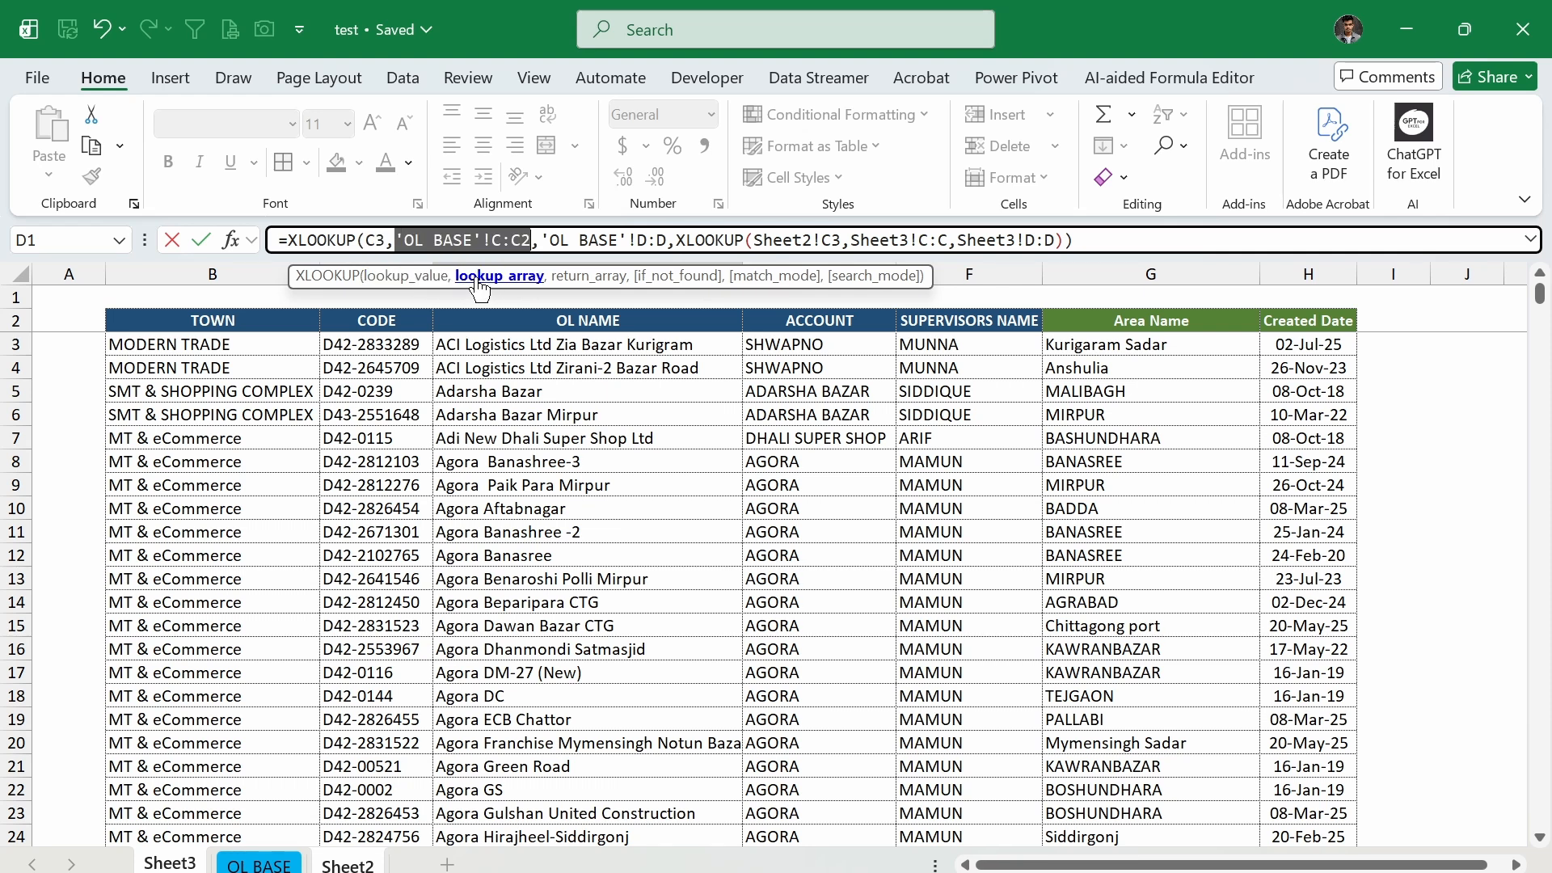
{"action": "left_click", "coordinate": [587, 277]}
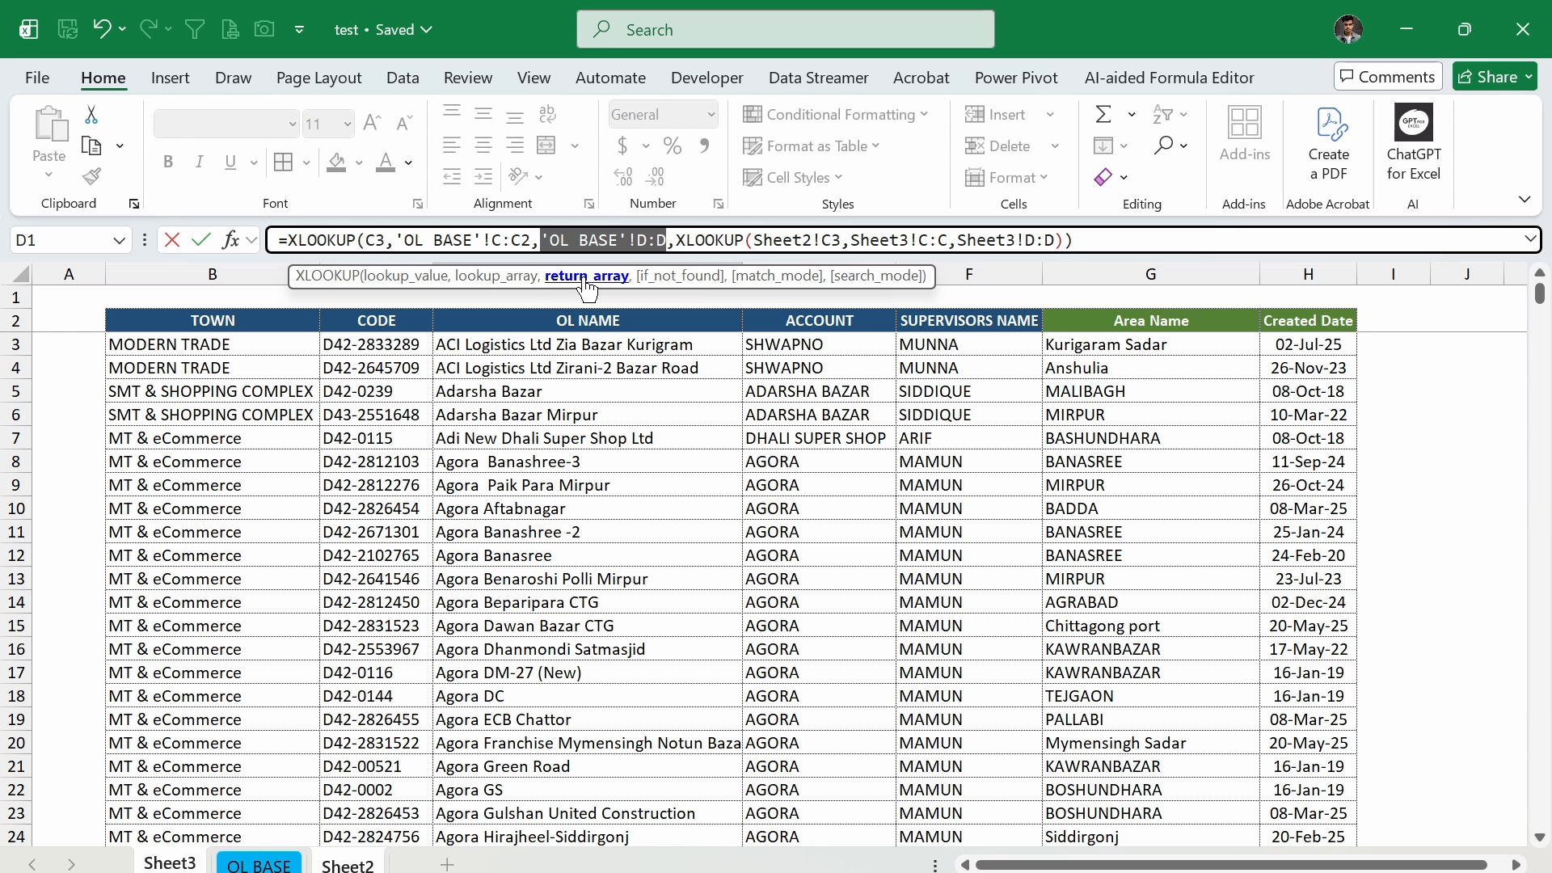
{"action": "left_click", "coordinate": [850, 244]}
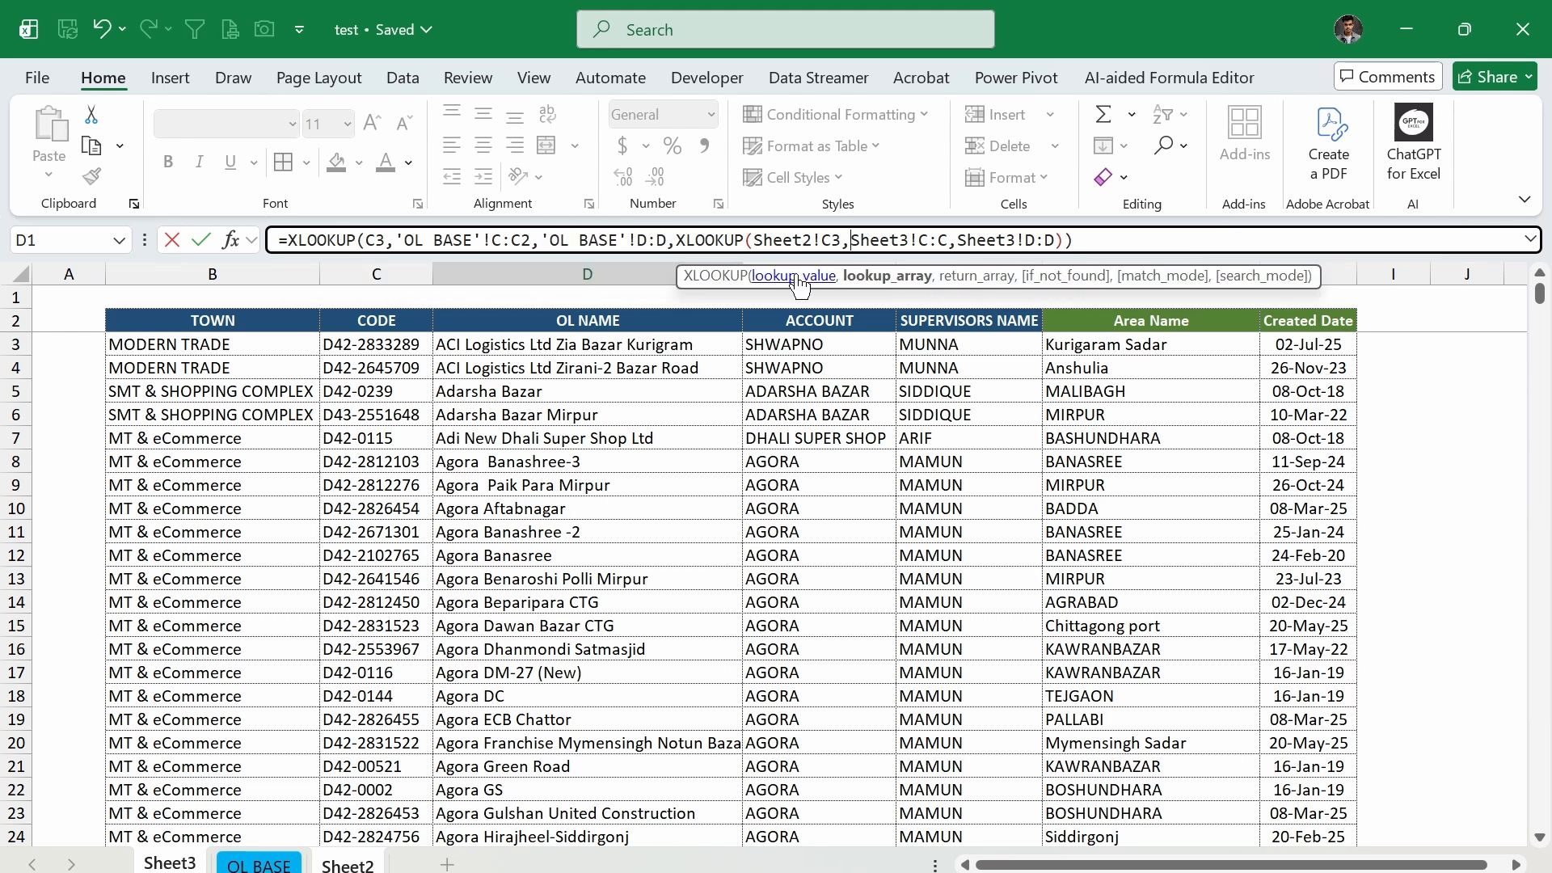
{"action": "left_click", "coordinate": [798, 278]}
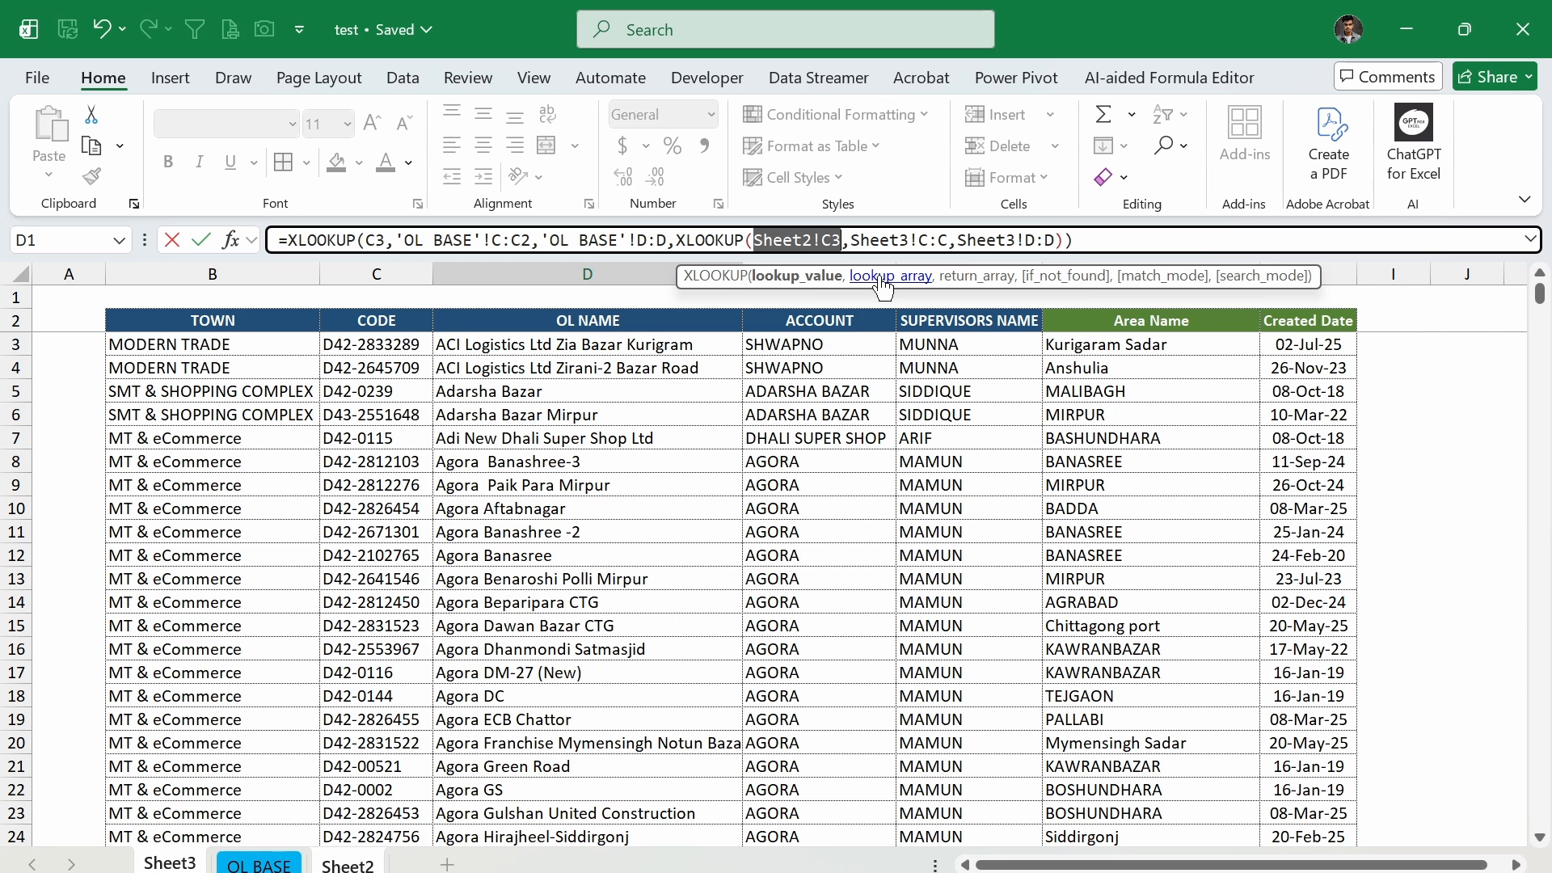
{"action": "left_click", "coordinate": [884, 277]}
{"action": "left_click", "coordinate": [795, 278]}
{"action": "left_click", "coordinate": [885, 277]}
{"action": "left_click", "coordinate": [975, 277]}
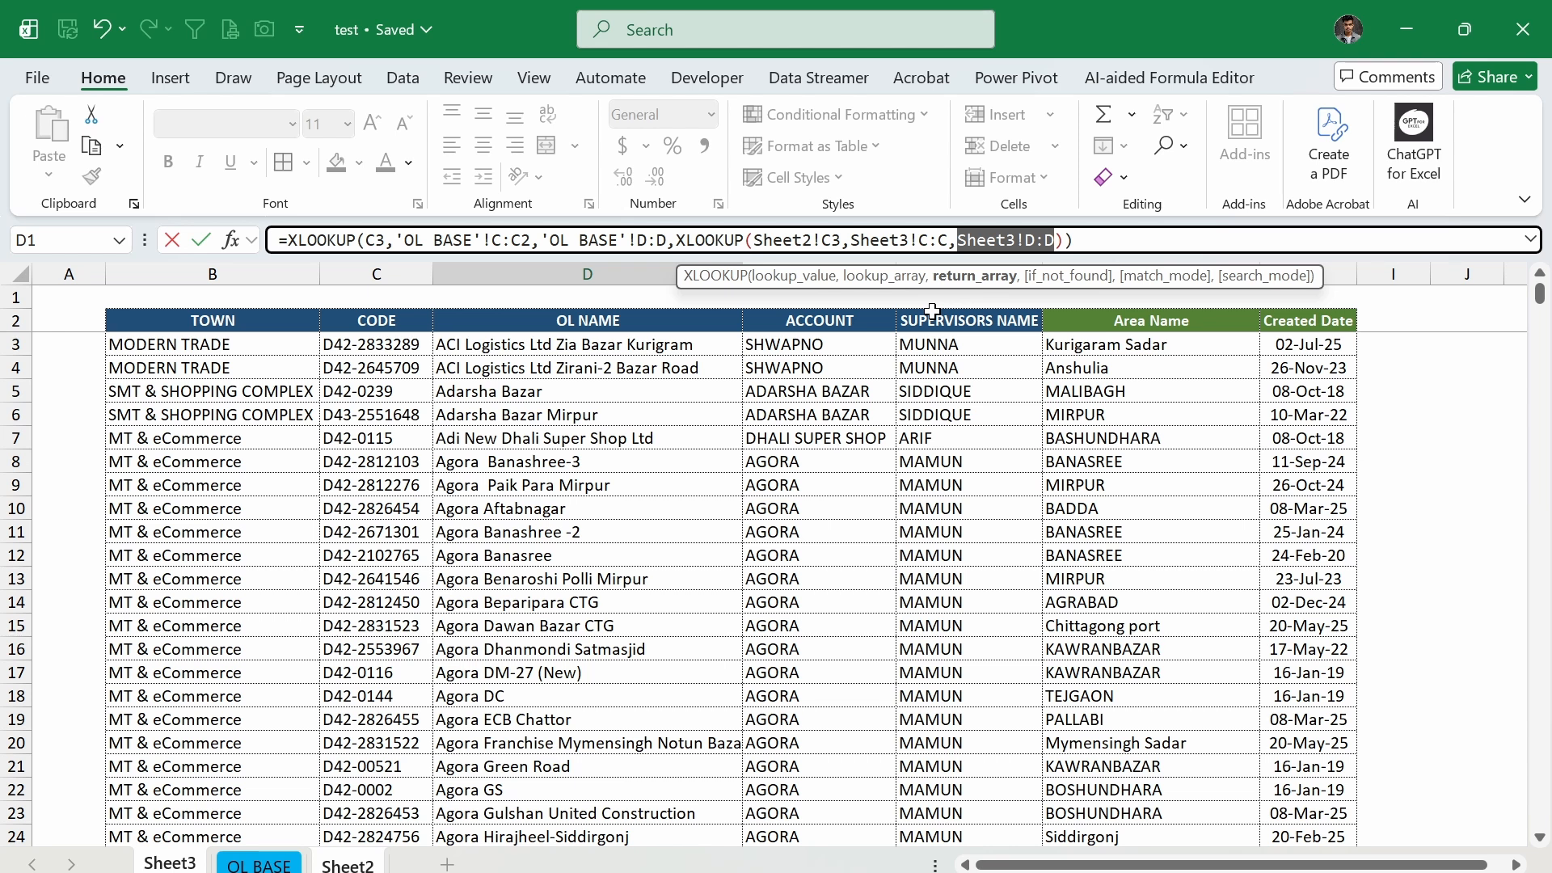
Step: Commit the nested XLOOKUP formula in D3 and fill it down to D21
{"action": "key", "text": "Return"}
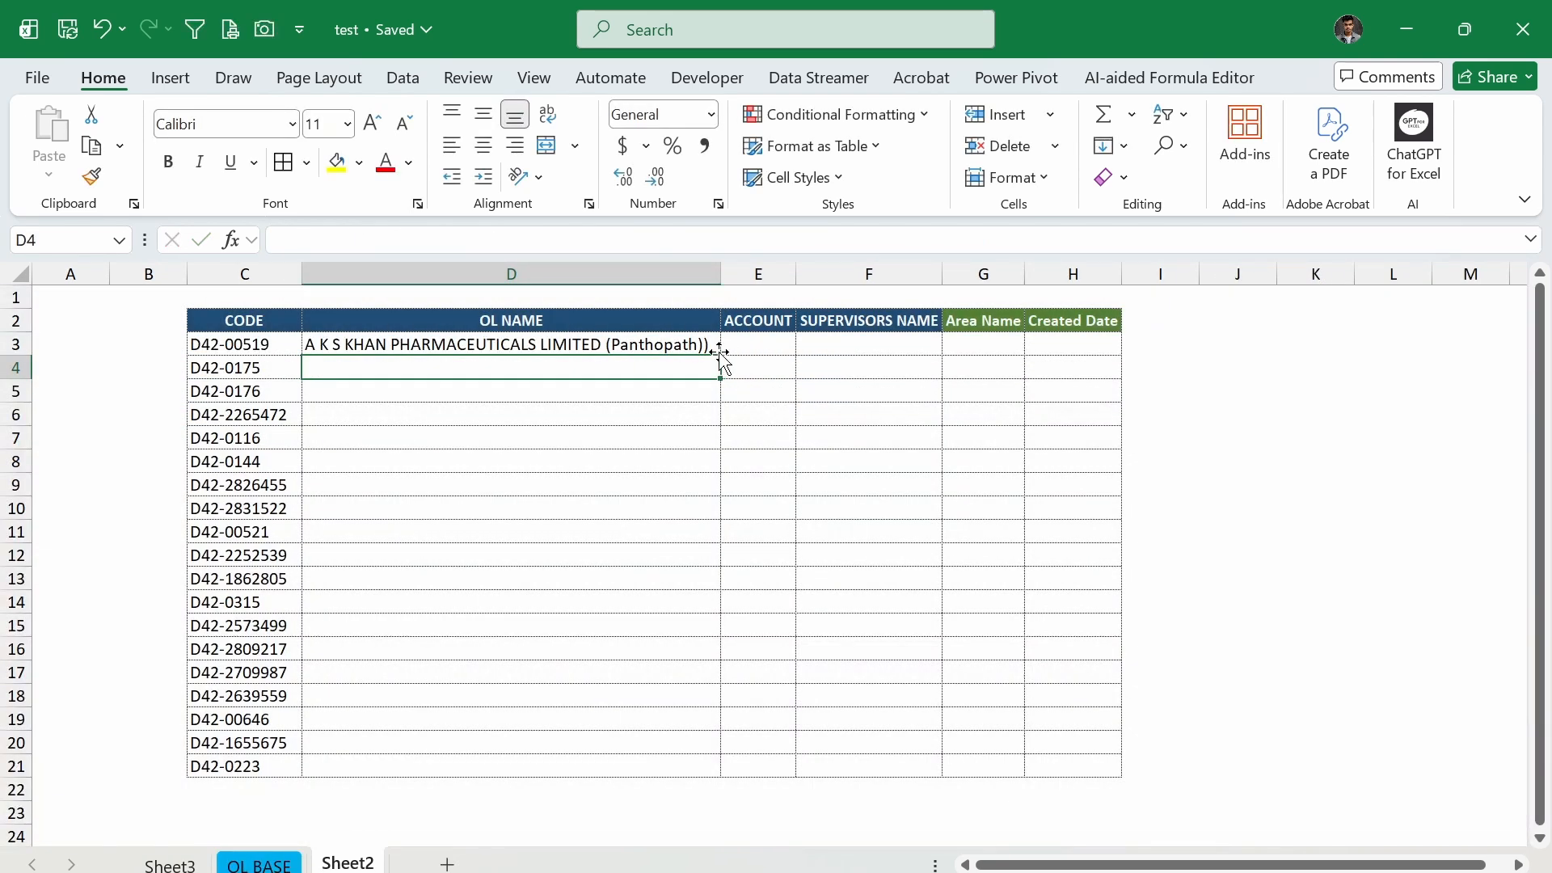
{"action": "left_click", "coordinate": [716, 348]}
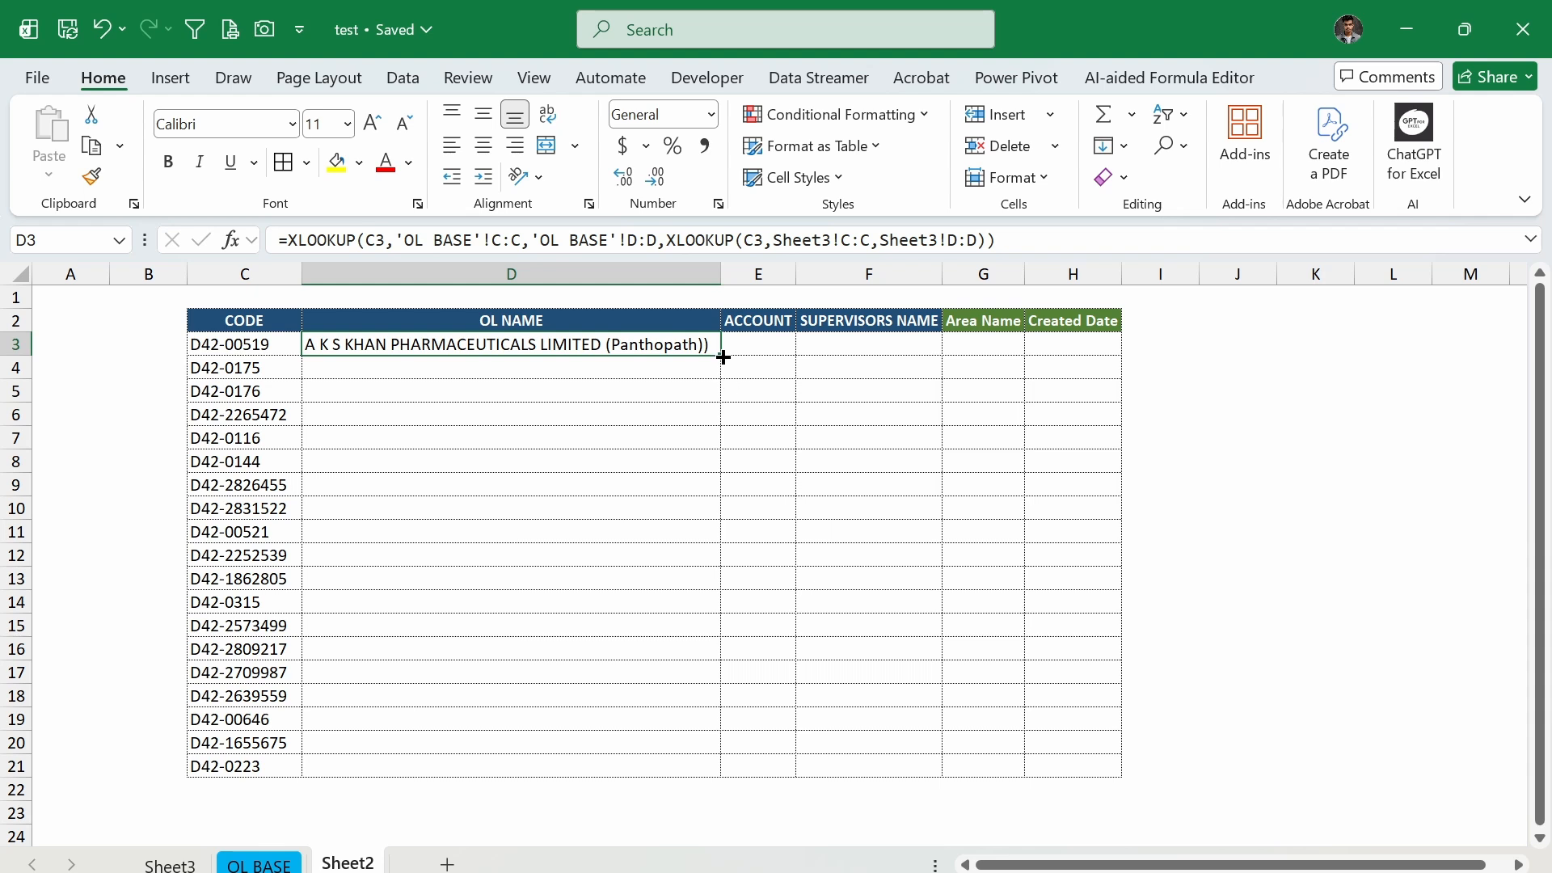
{"action": "double_click", "coordinate": [720, 355]}
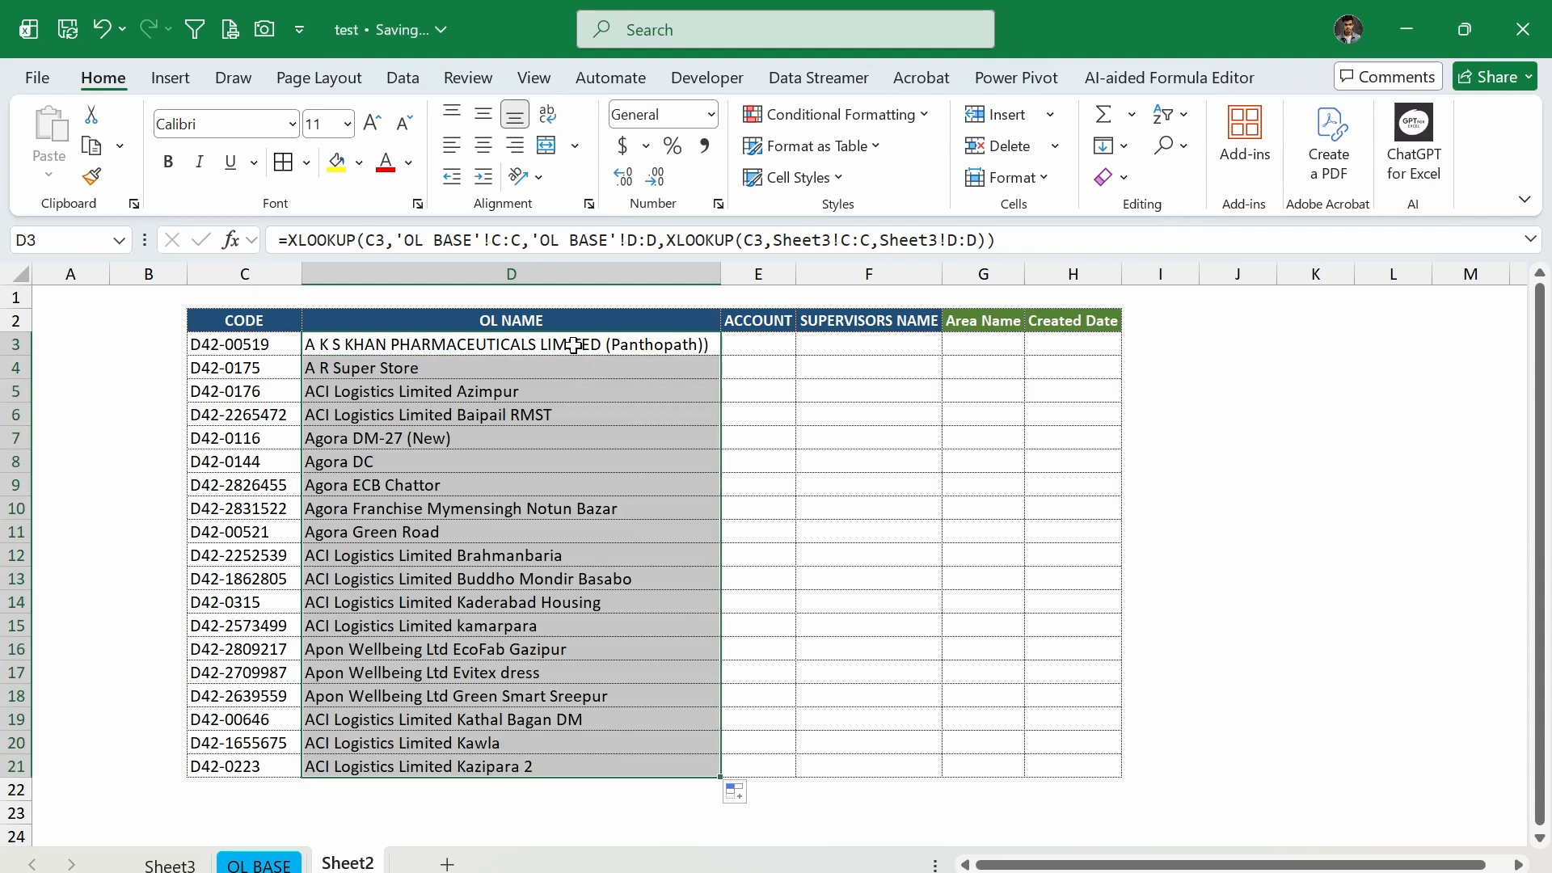
{"action": "left_click", "coordinate": [769, 344]}
{"action": "left_click", "coordinate": [852, 340]}
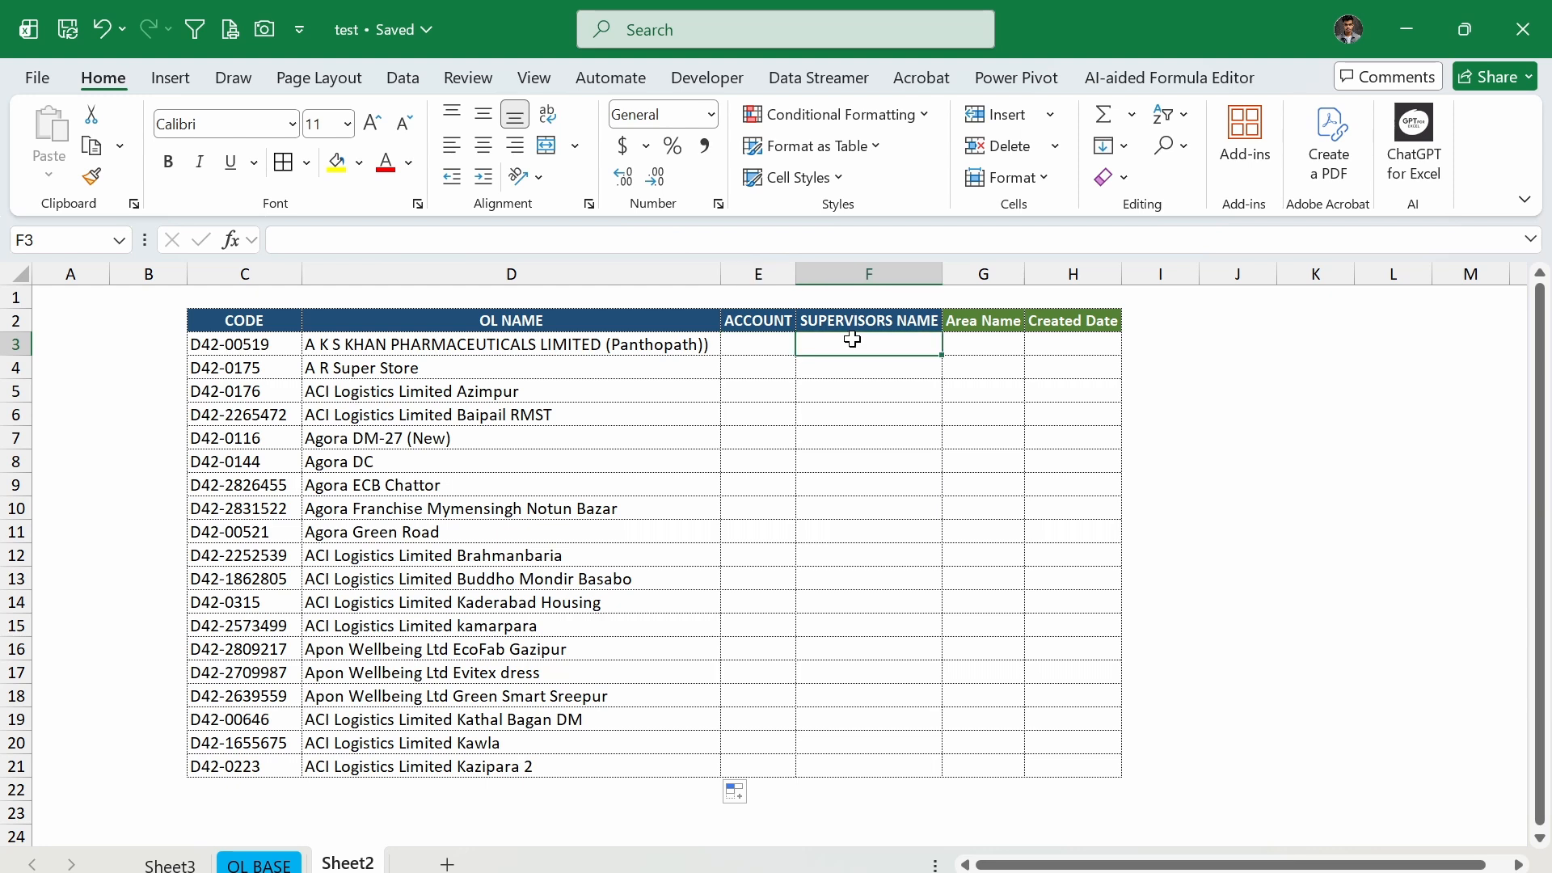
{"action": "left_click", "coordinate": [986, 344]}
{"action": "key", "text": "Right"}
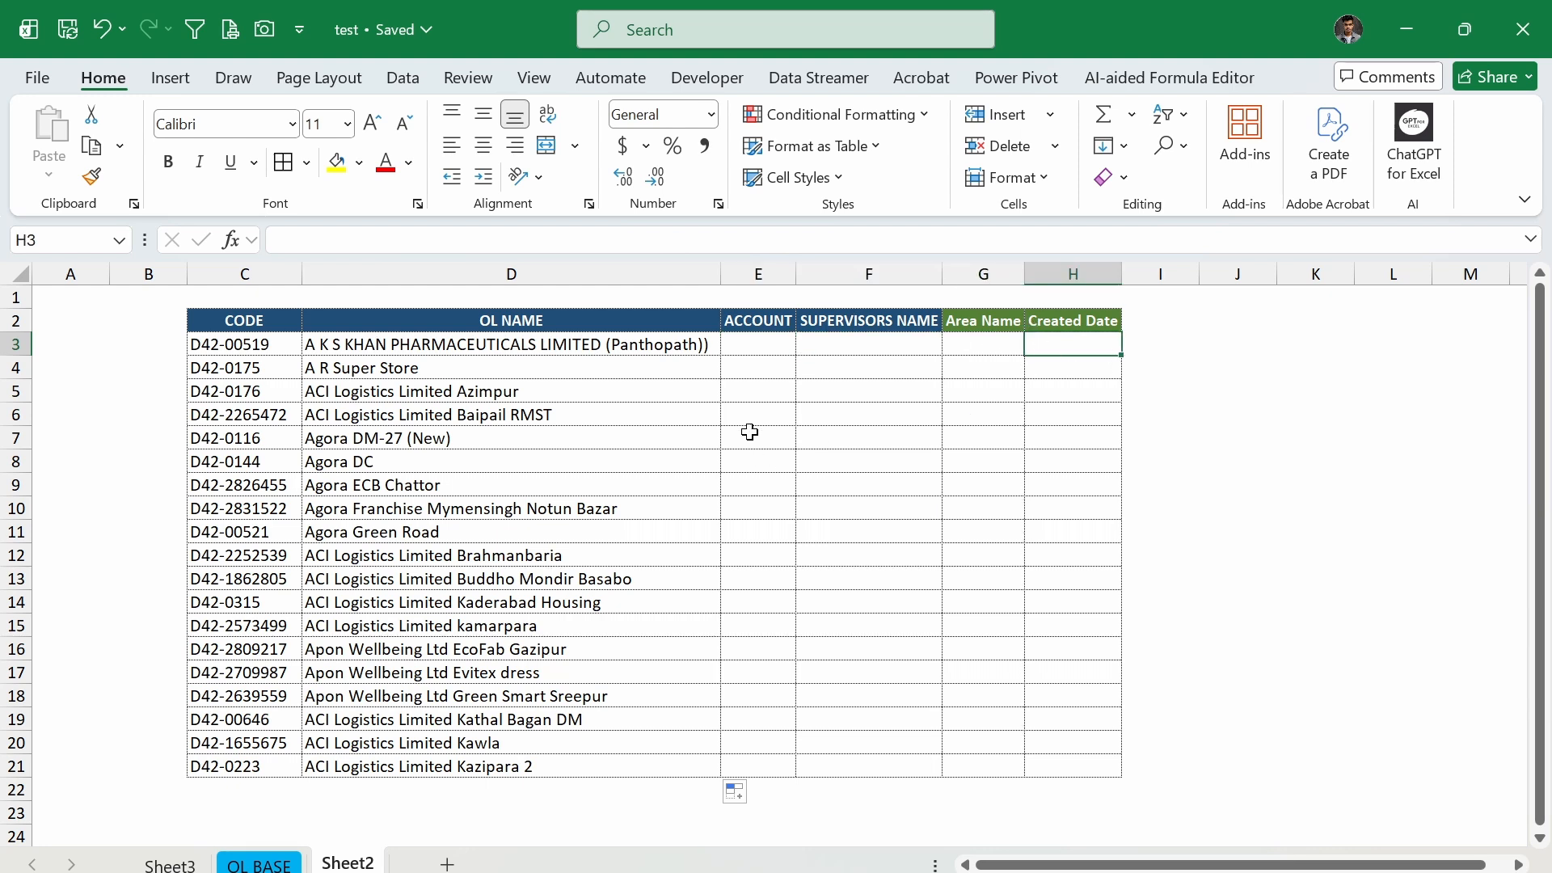
Step: In D3's outer XLOOKUP, make the lookup value column-absolute as $C3 and the lookup array absolute as 'OL BASE'!$C:$C
{"action": "left_click", "coordinate": [619, 342]}
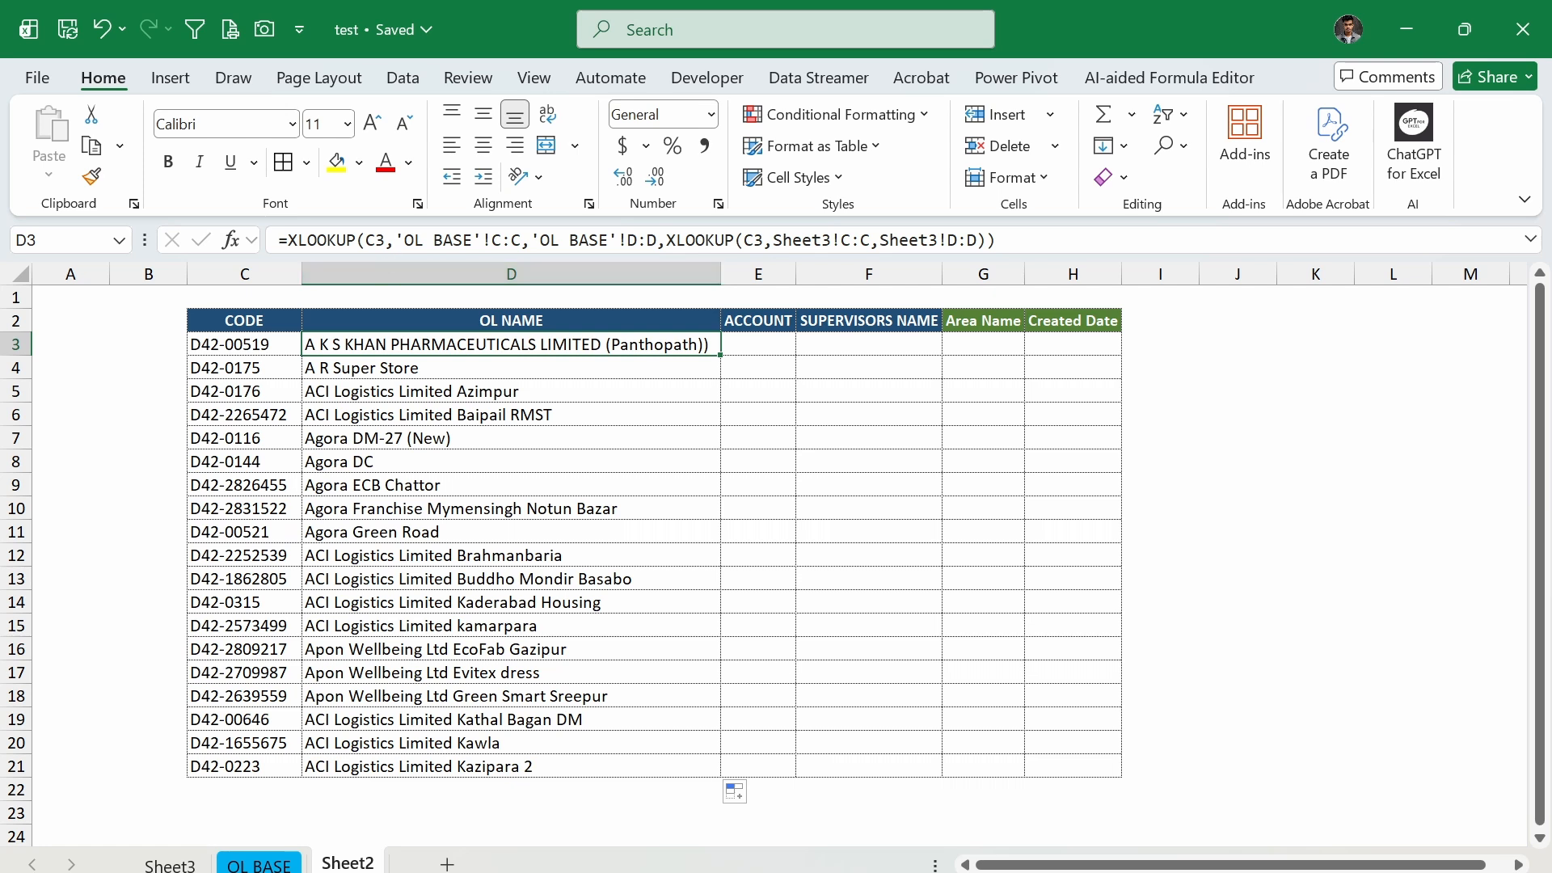
{"action": "left_click", "coordinate": [396, 239]}
{"action": "left_click", "coordinate": [404, 277]}
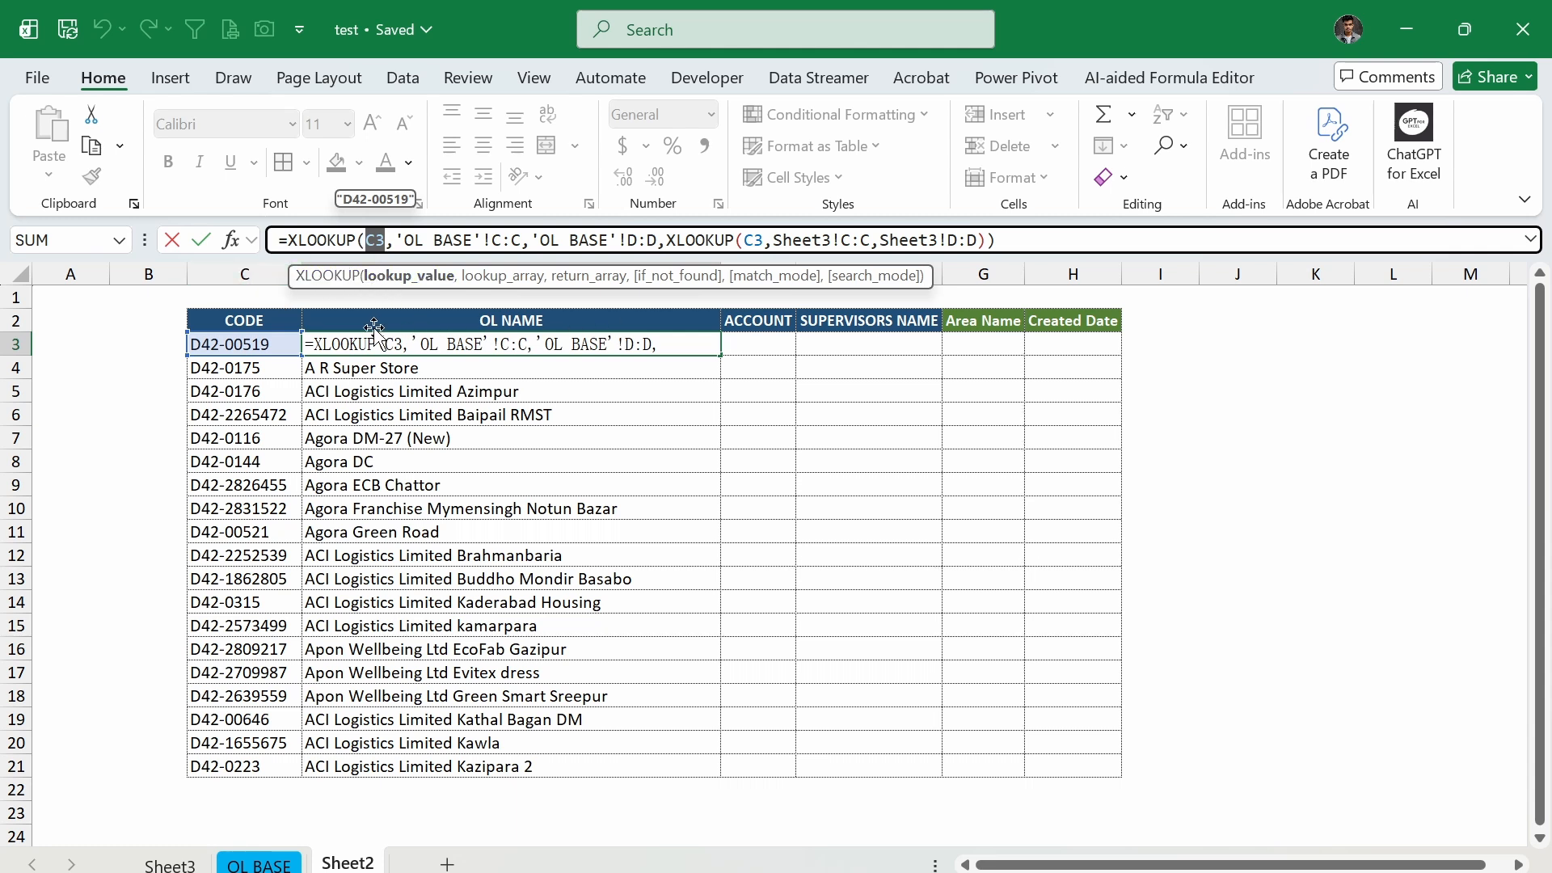
{"action": "key", "text": "F4"}
{"action": "key", "text": "F4"}
{"action": "key", "text": "F4"}
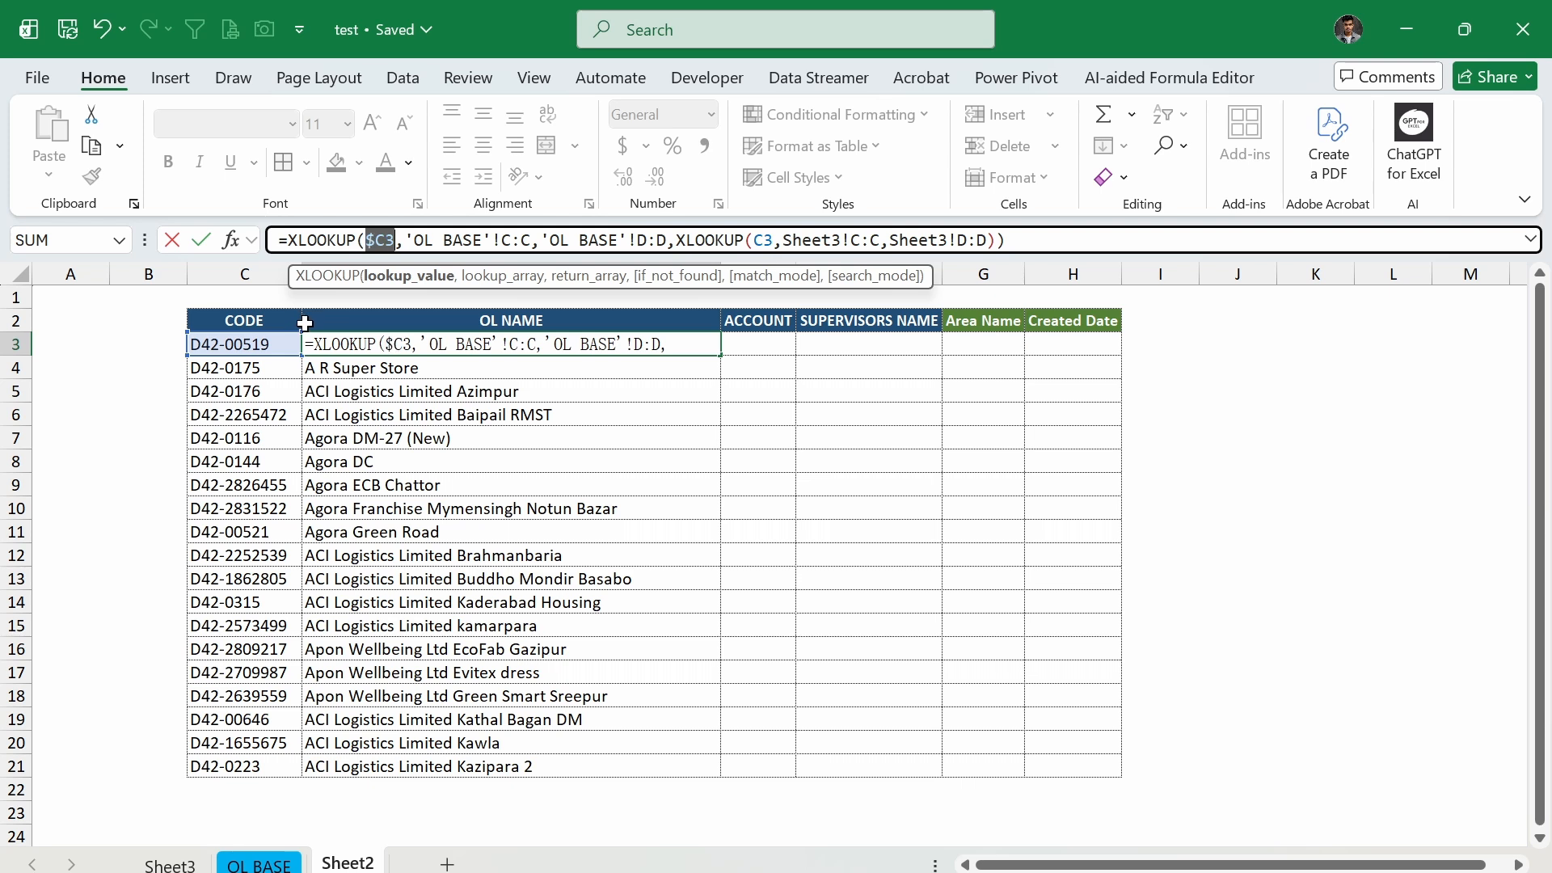
{"action": "left_click", "coordinate": [493, 277]}
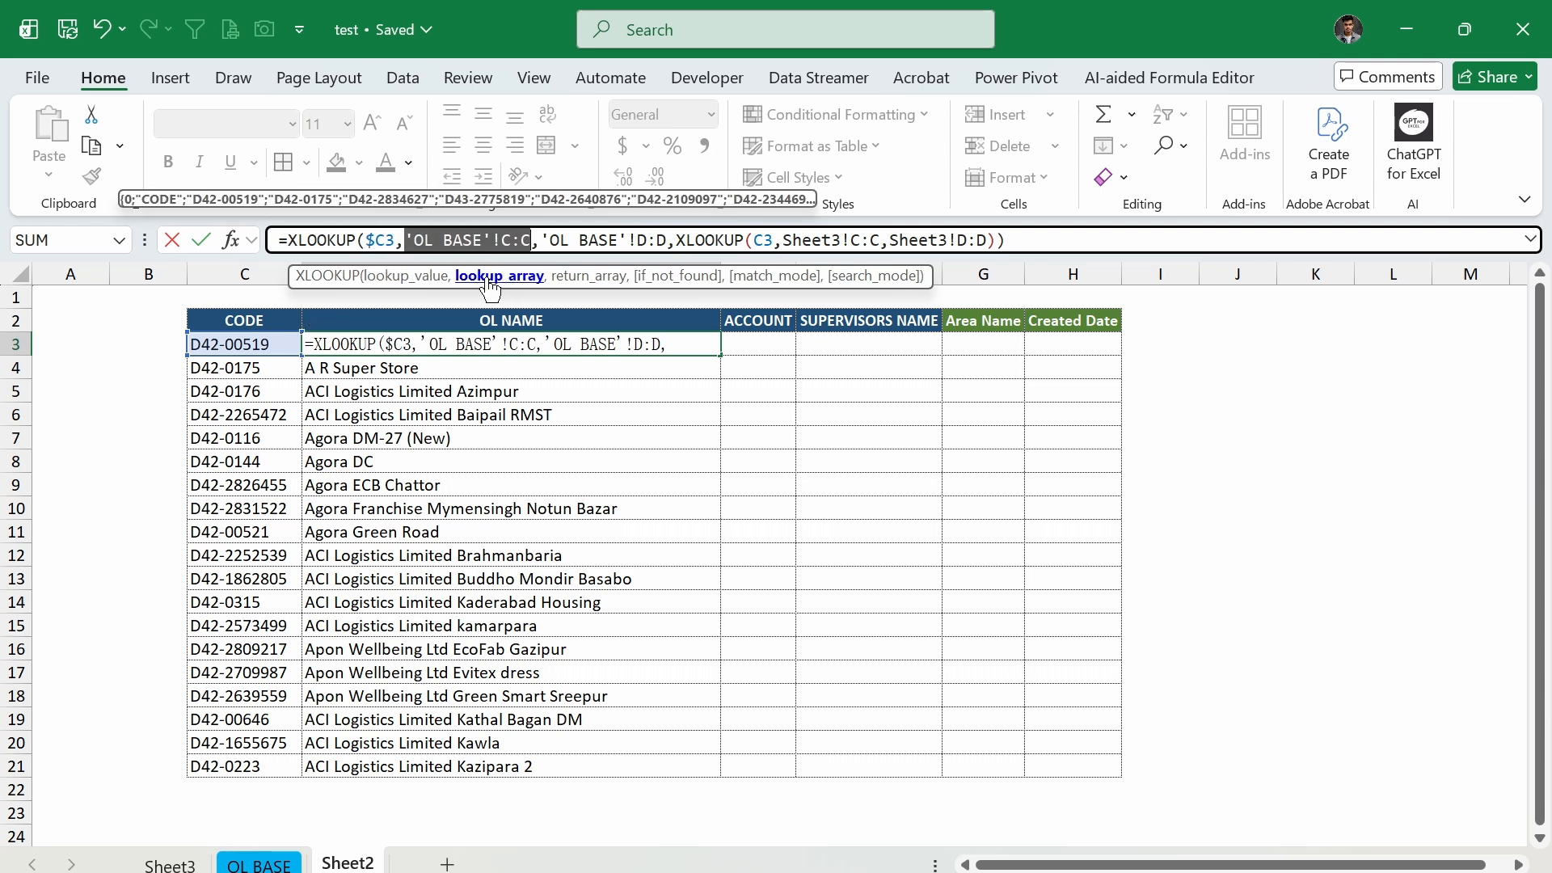
{"action": "key", "text": "F4"}
{"action": "left_click", "coordinate": [589, 277]}
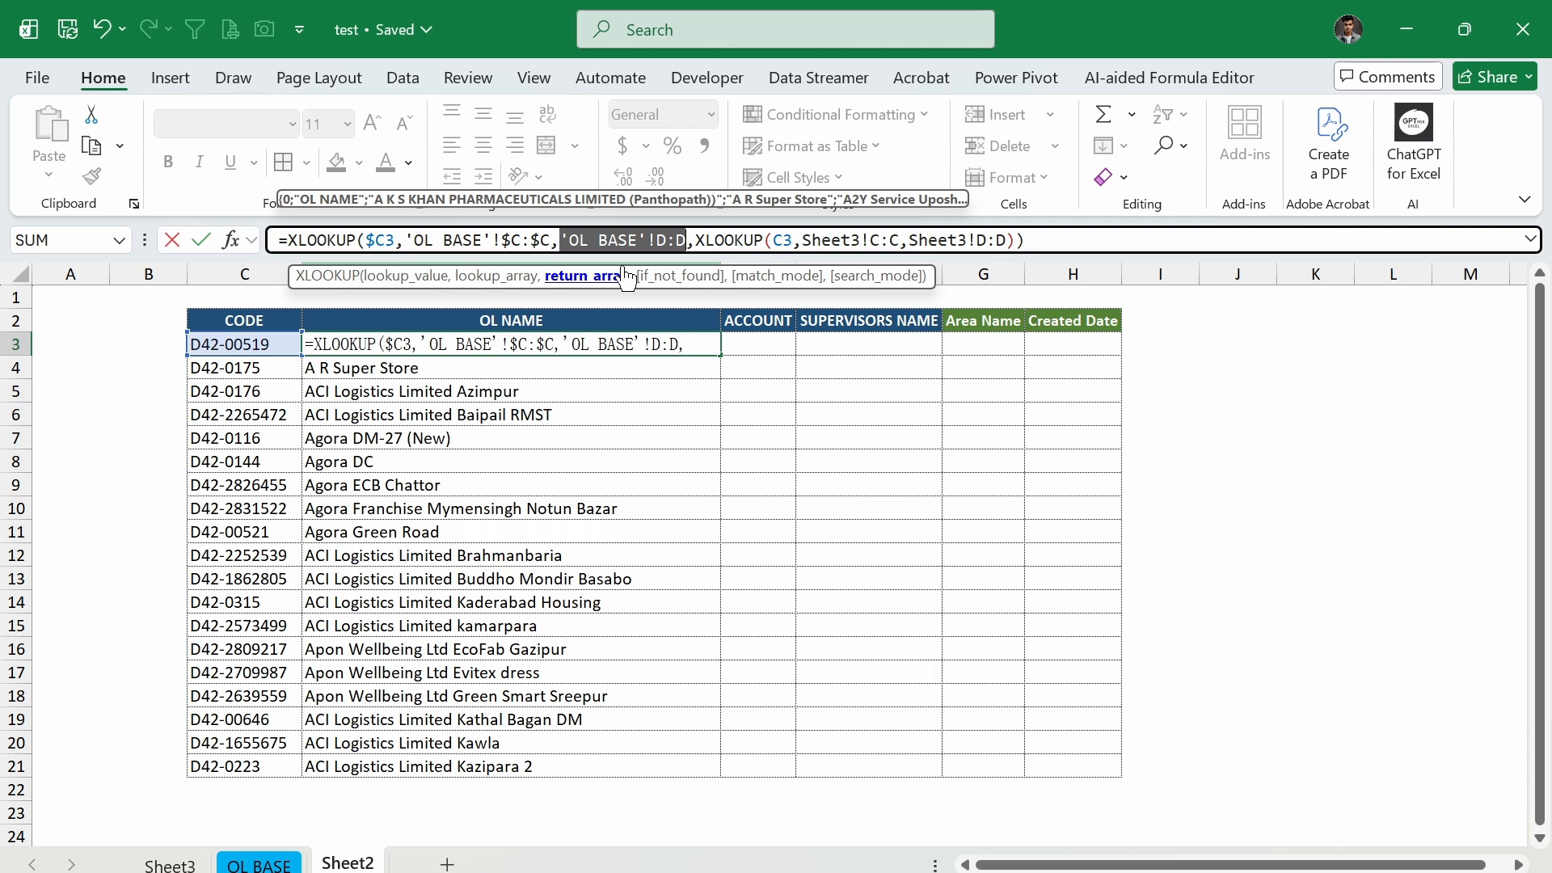
Step: In D3's nested XLOOKUP, change the lookup value to $C3 and the lookup array to Sheet3!$C:$C, and commit the formula
{"action": "left_click", "coordinate": [734, 242]}
{"action": "left_click", "coordinate": [811, 275]}
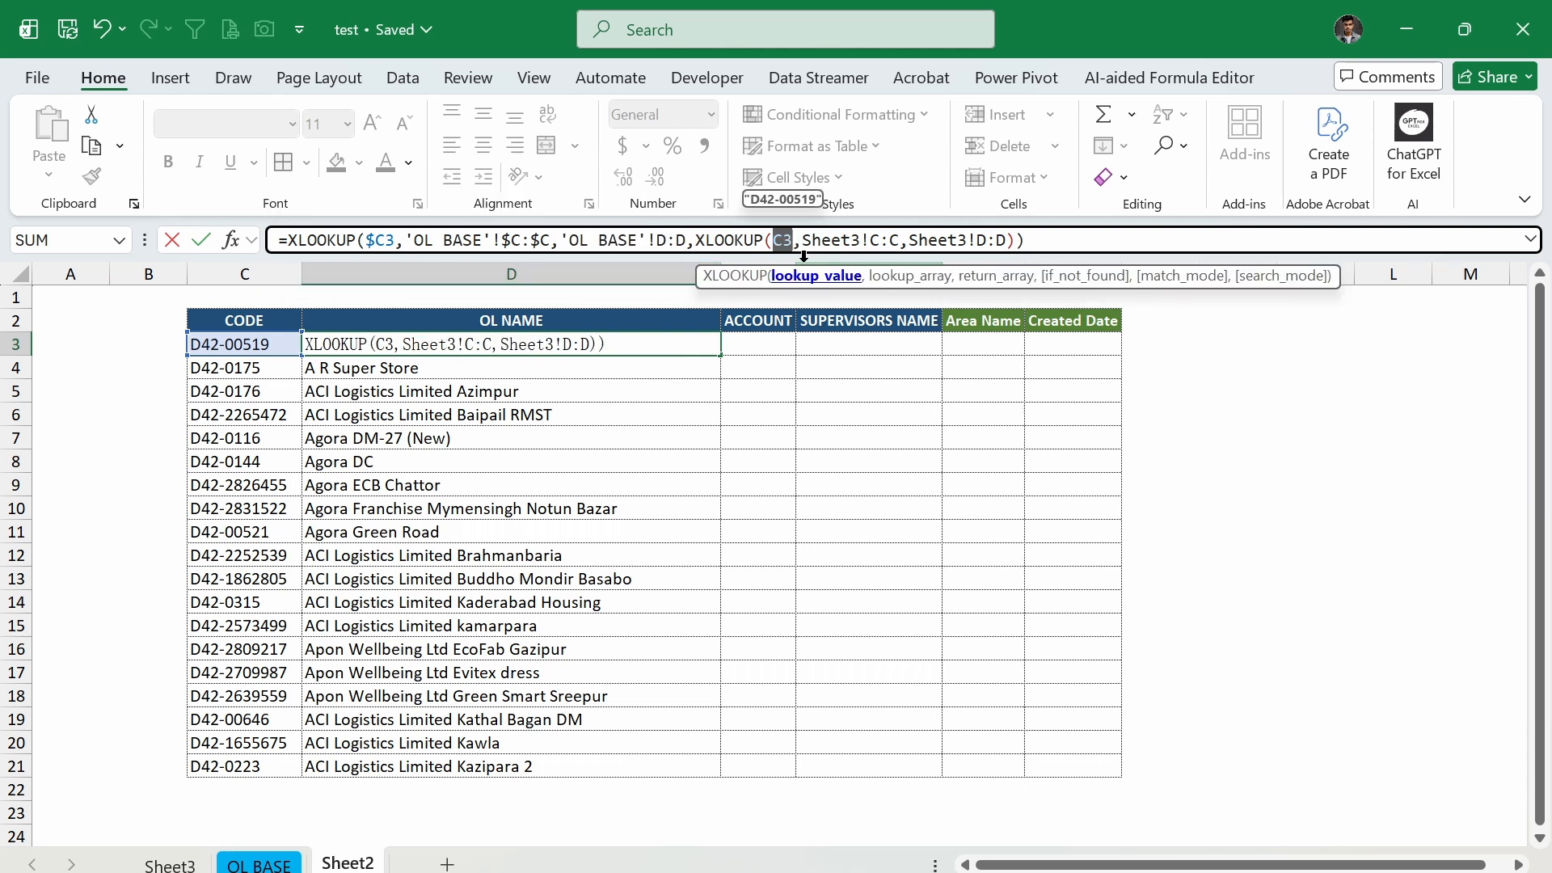
{"action": "key", "text": "F4"}
{"action": "key", "text": "F4"}
{"action": "key", "text": "F4"}
{"action": "left_click", "coordinate": [906, 276]}
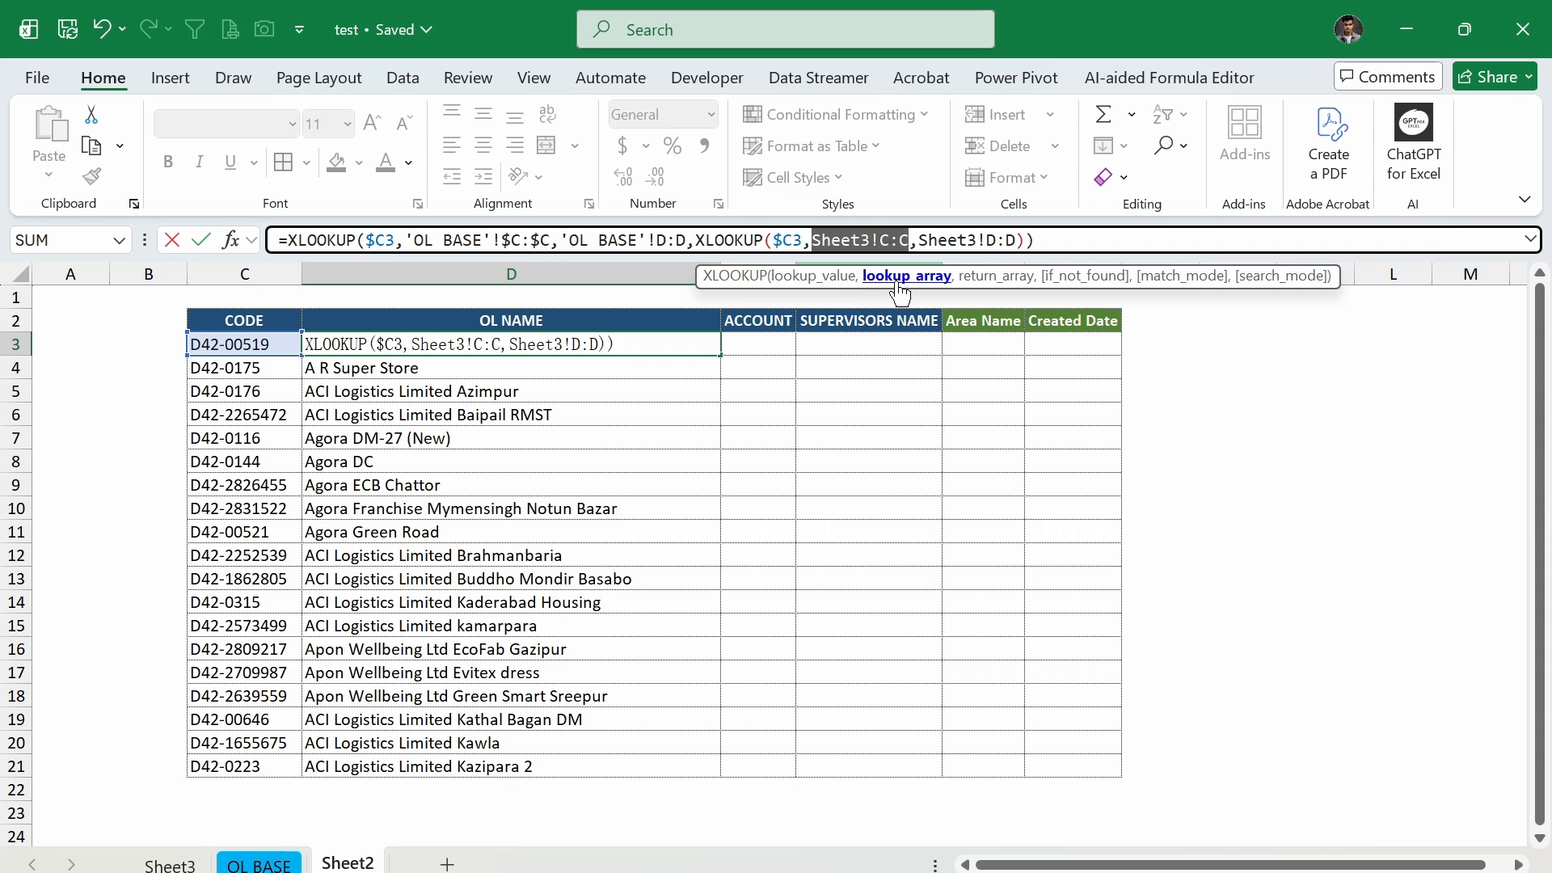
{"action": "key", "text": "F4"}
{"action": "left_click", "coordinate": [1002, 276]}
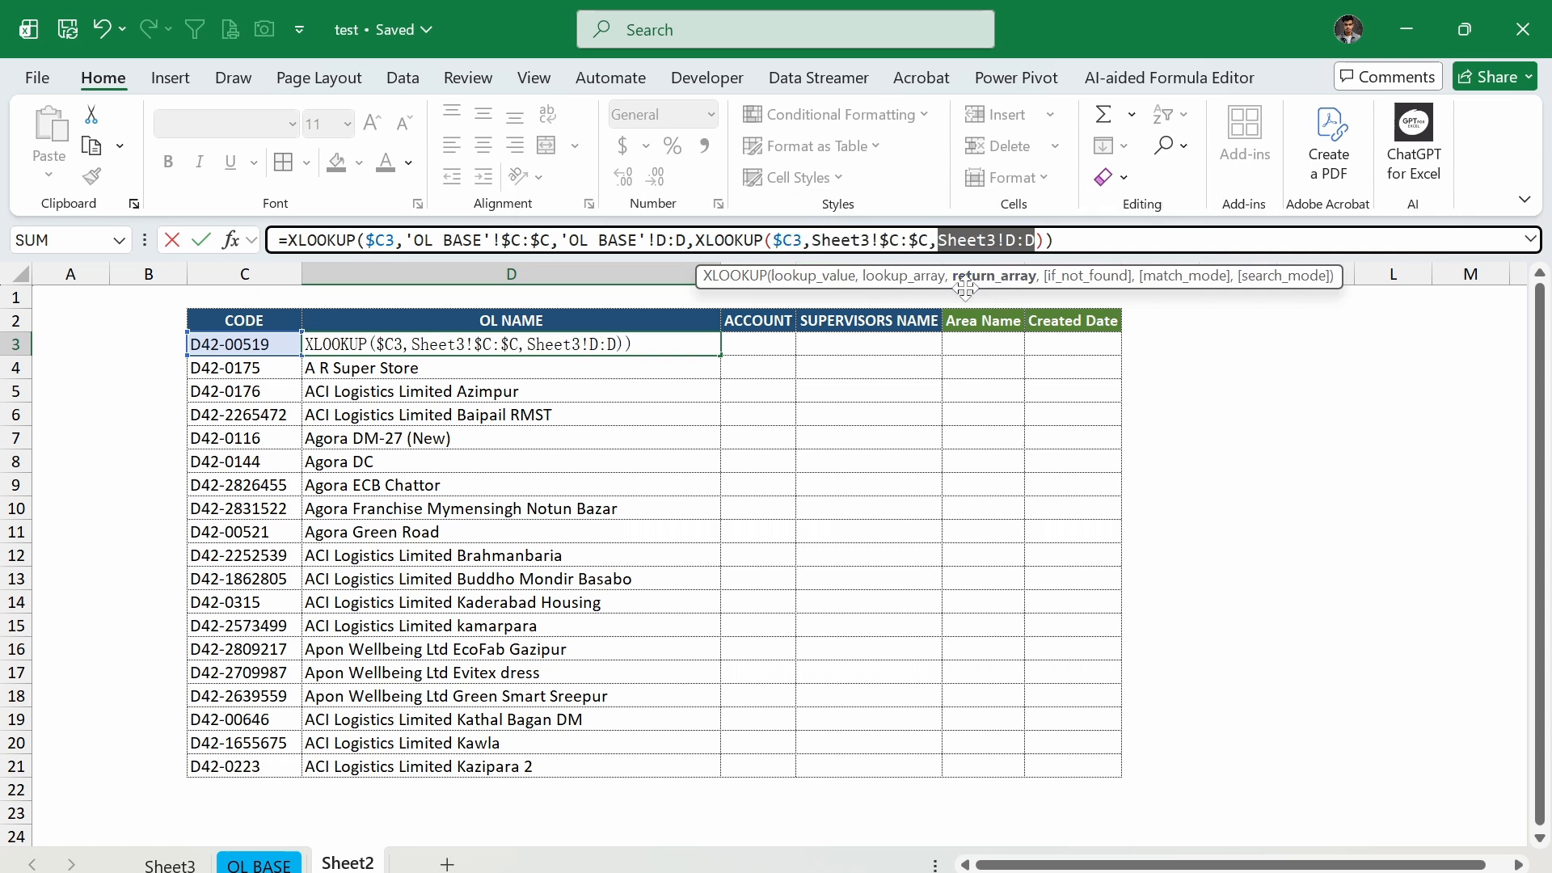
{"action": "key", "text": "Return"}
Step: Fill the D3 formula across to H3 and autofit the widths of columns E to H
{"action": "left_click", "coordinate": [703, 340]}
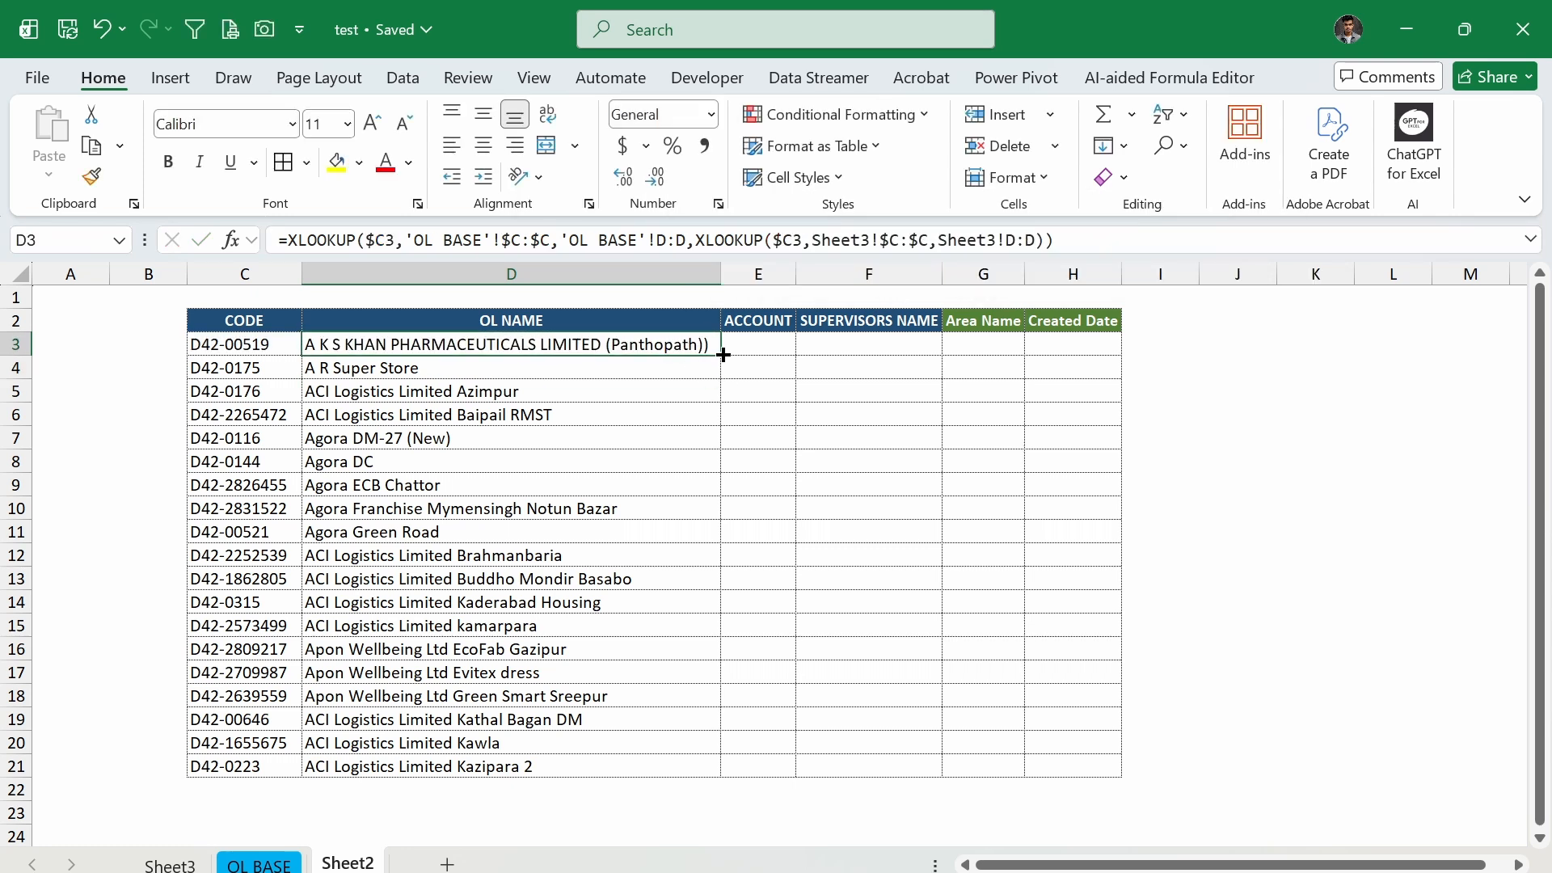
{"action": "left_click_drag", "start_coordinate": [720, 354], "coordinate": [1128, 341]}
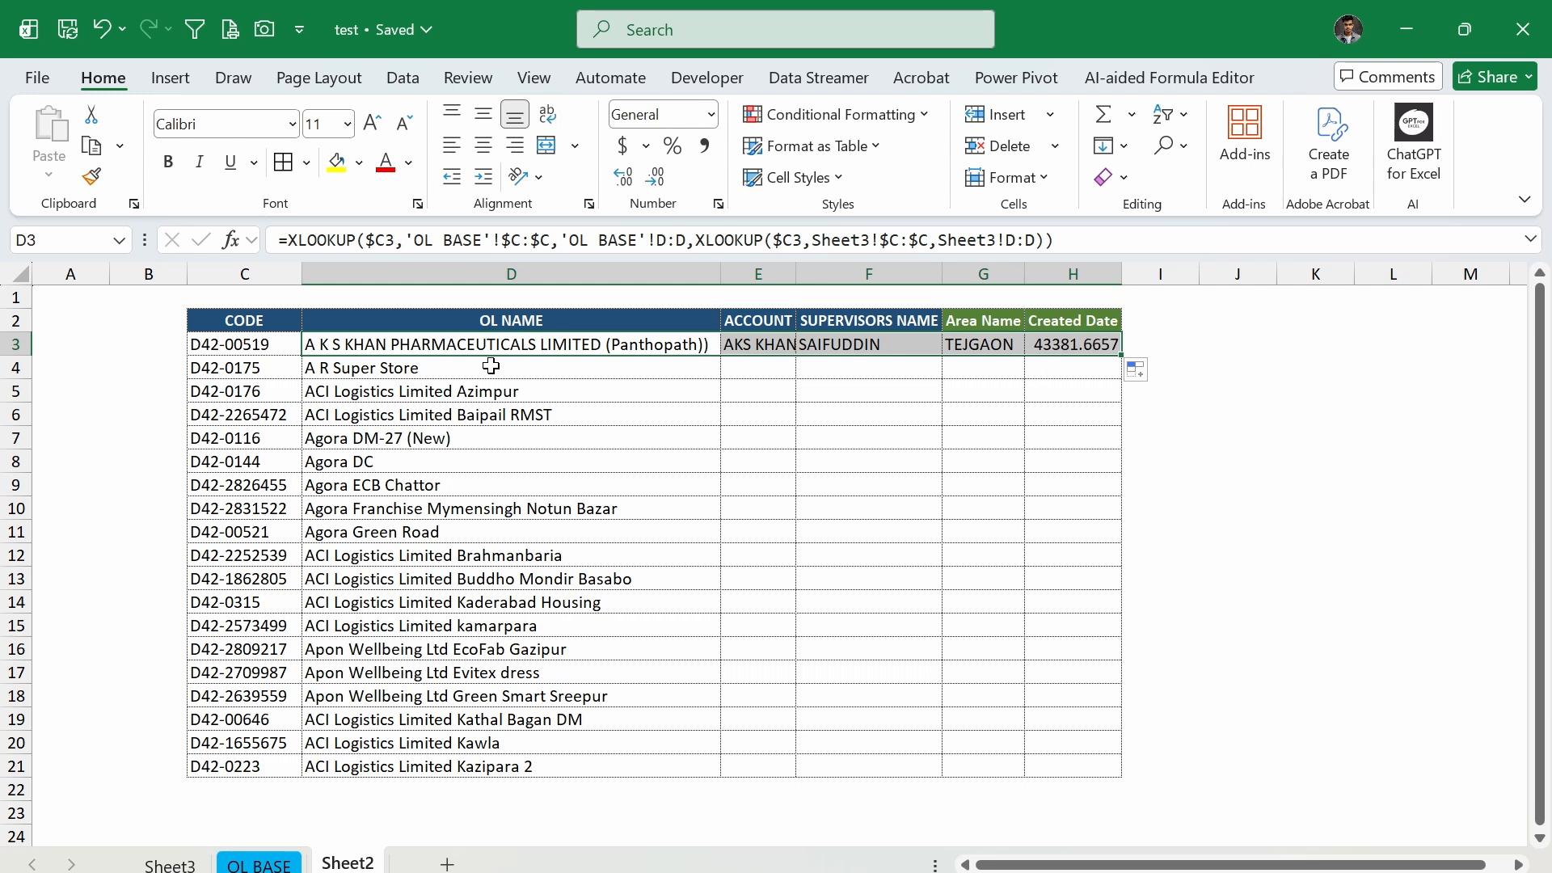
{"action": "left_click_drag", "start_coordinate": [758, 273], "coordinate": [1073, 273]}
{"action": "double_click", "coordinate": [942, 273]}
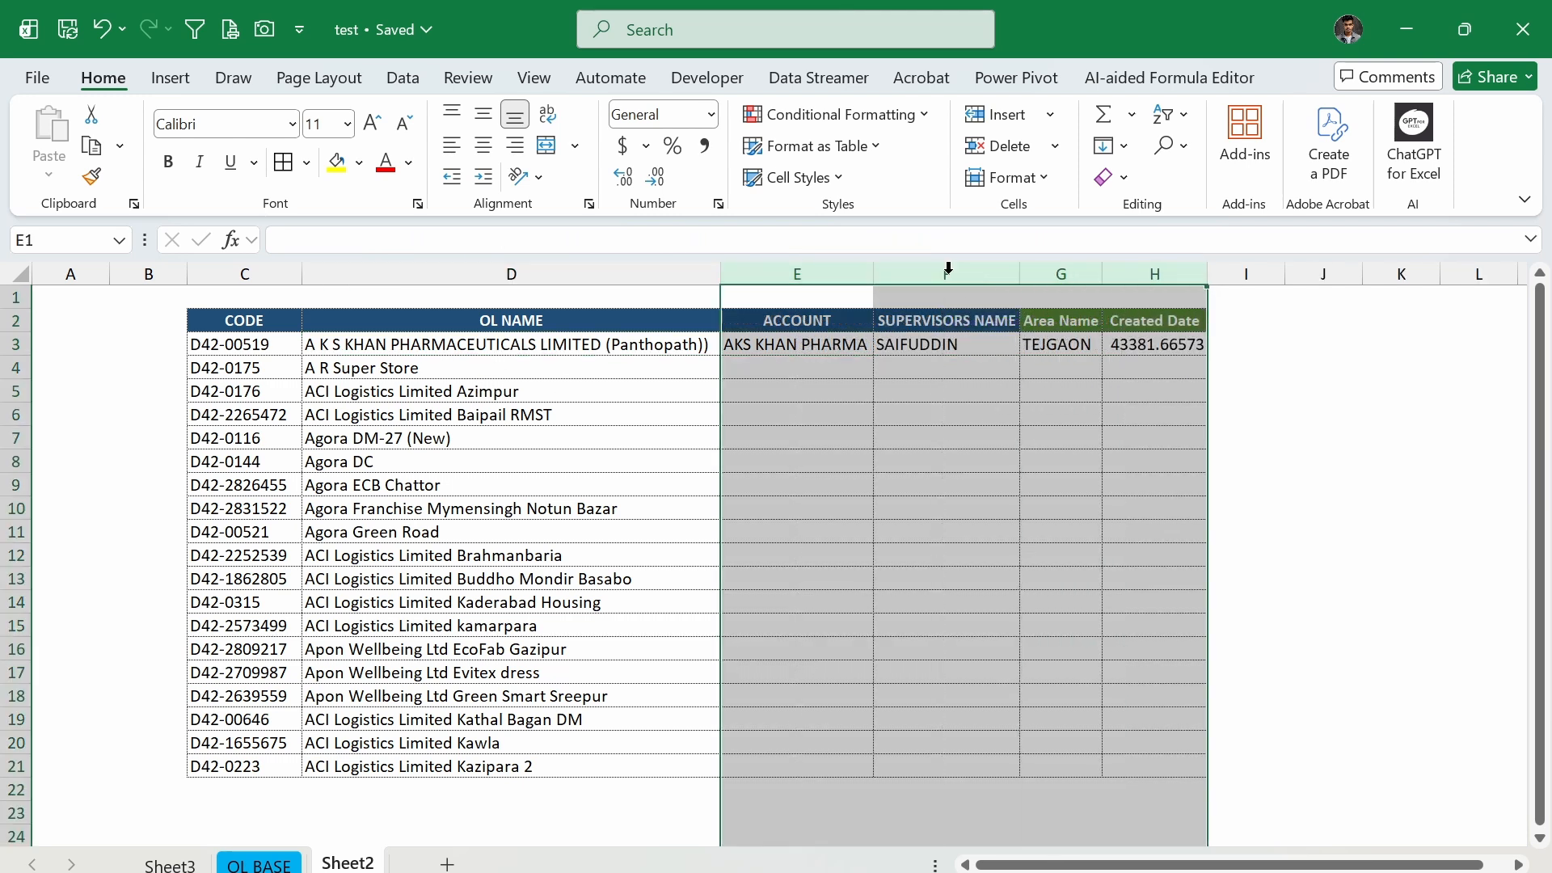
Step: Format the Created Date result in H3 as Short Date
{"action": "left_click", "coordinate": [1143, 343]}
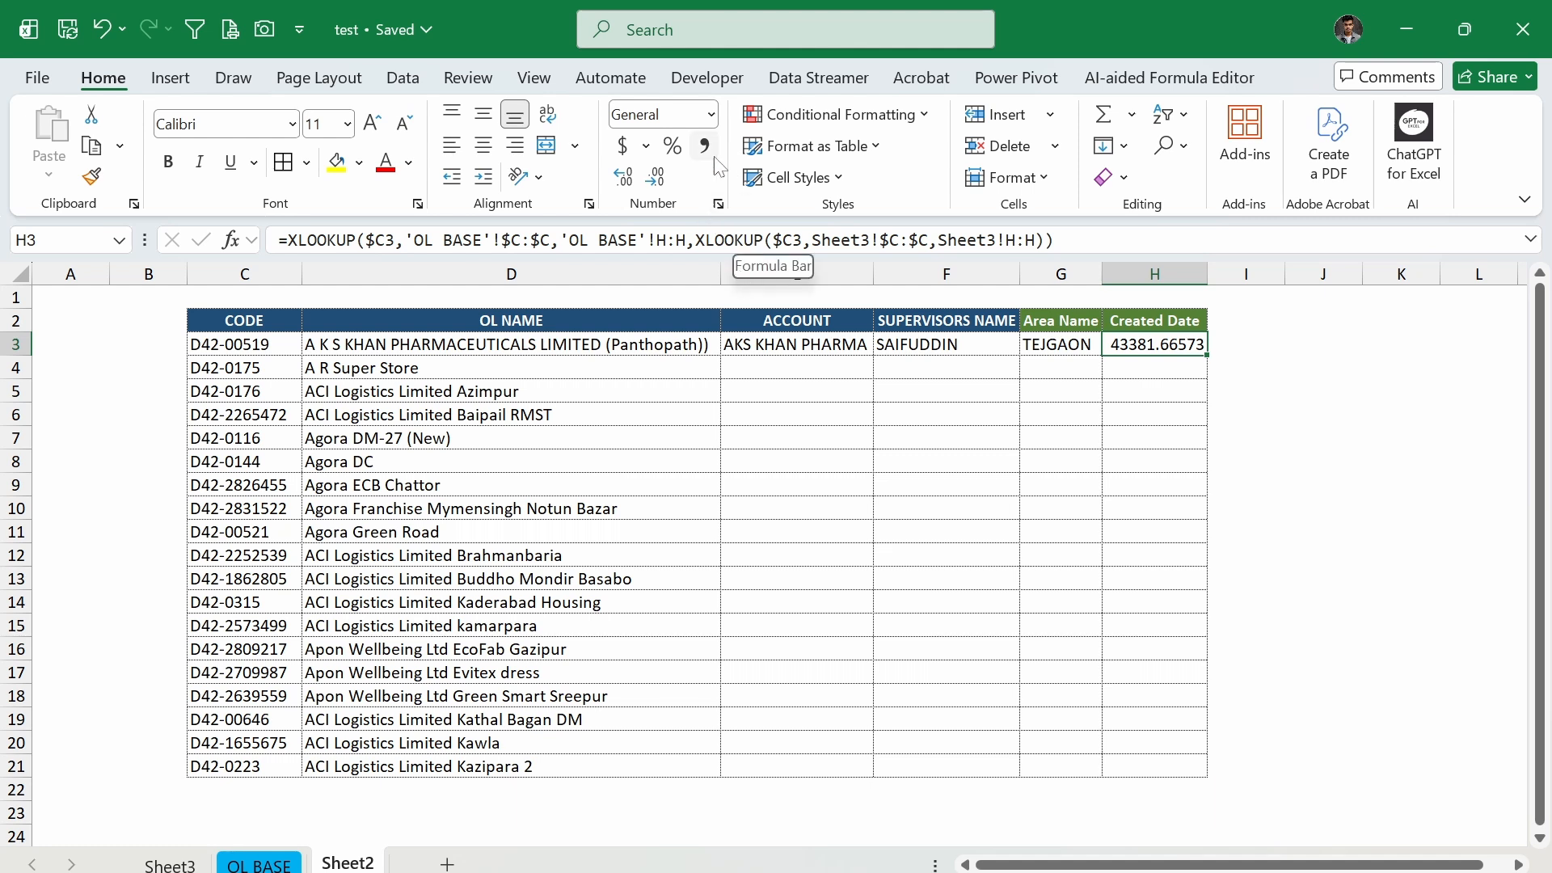
{"action": "left_click", "coordinate": [712, 114]}
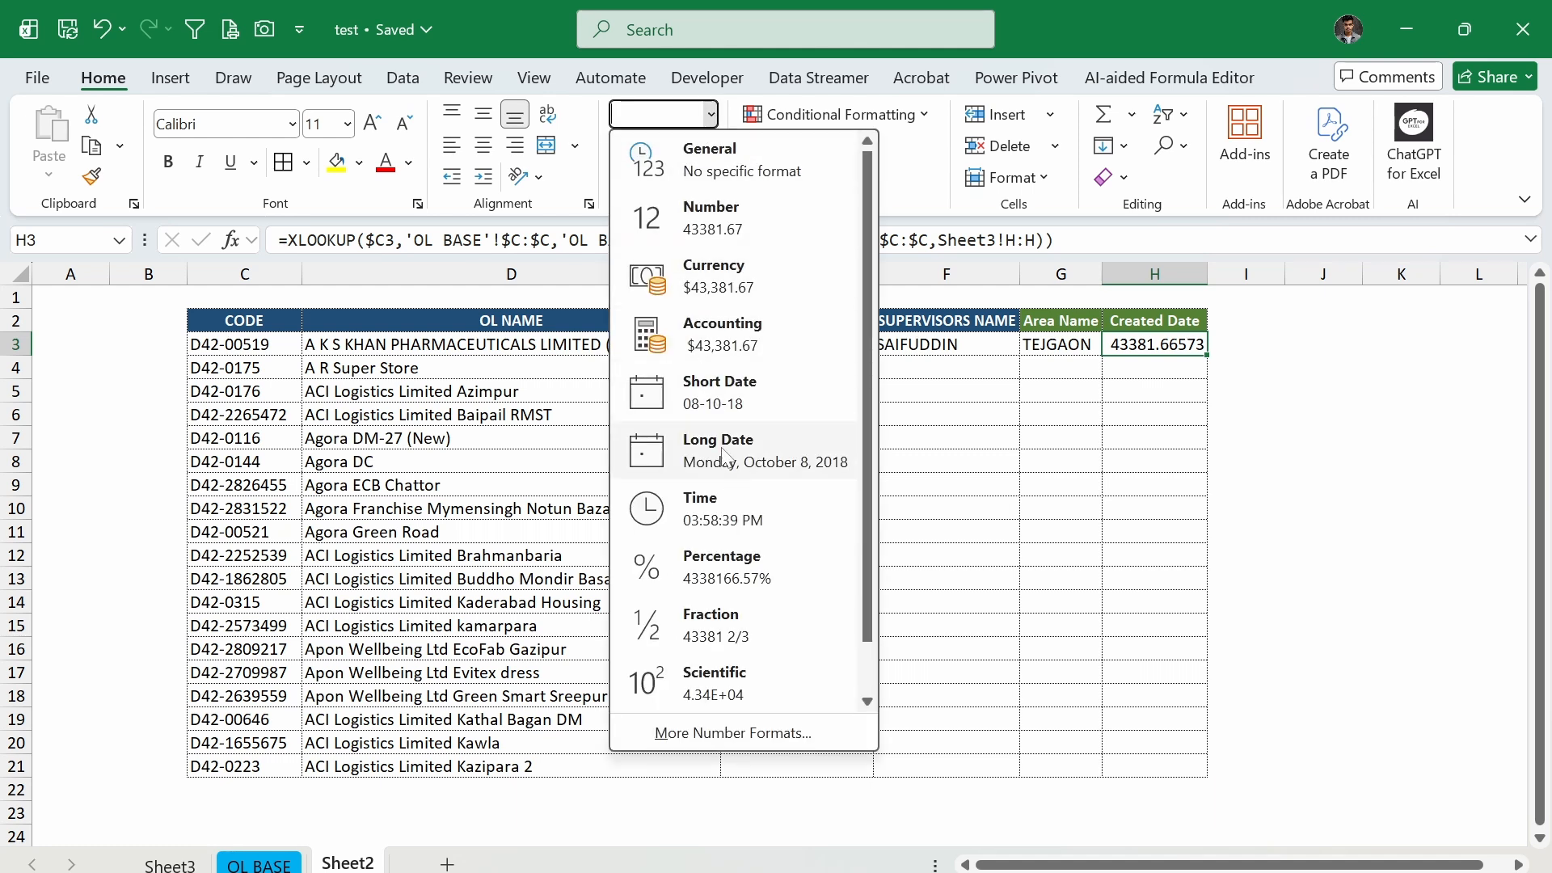
{"action": "left_click", "coordinate": [724, 394]}
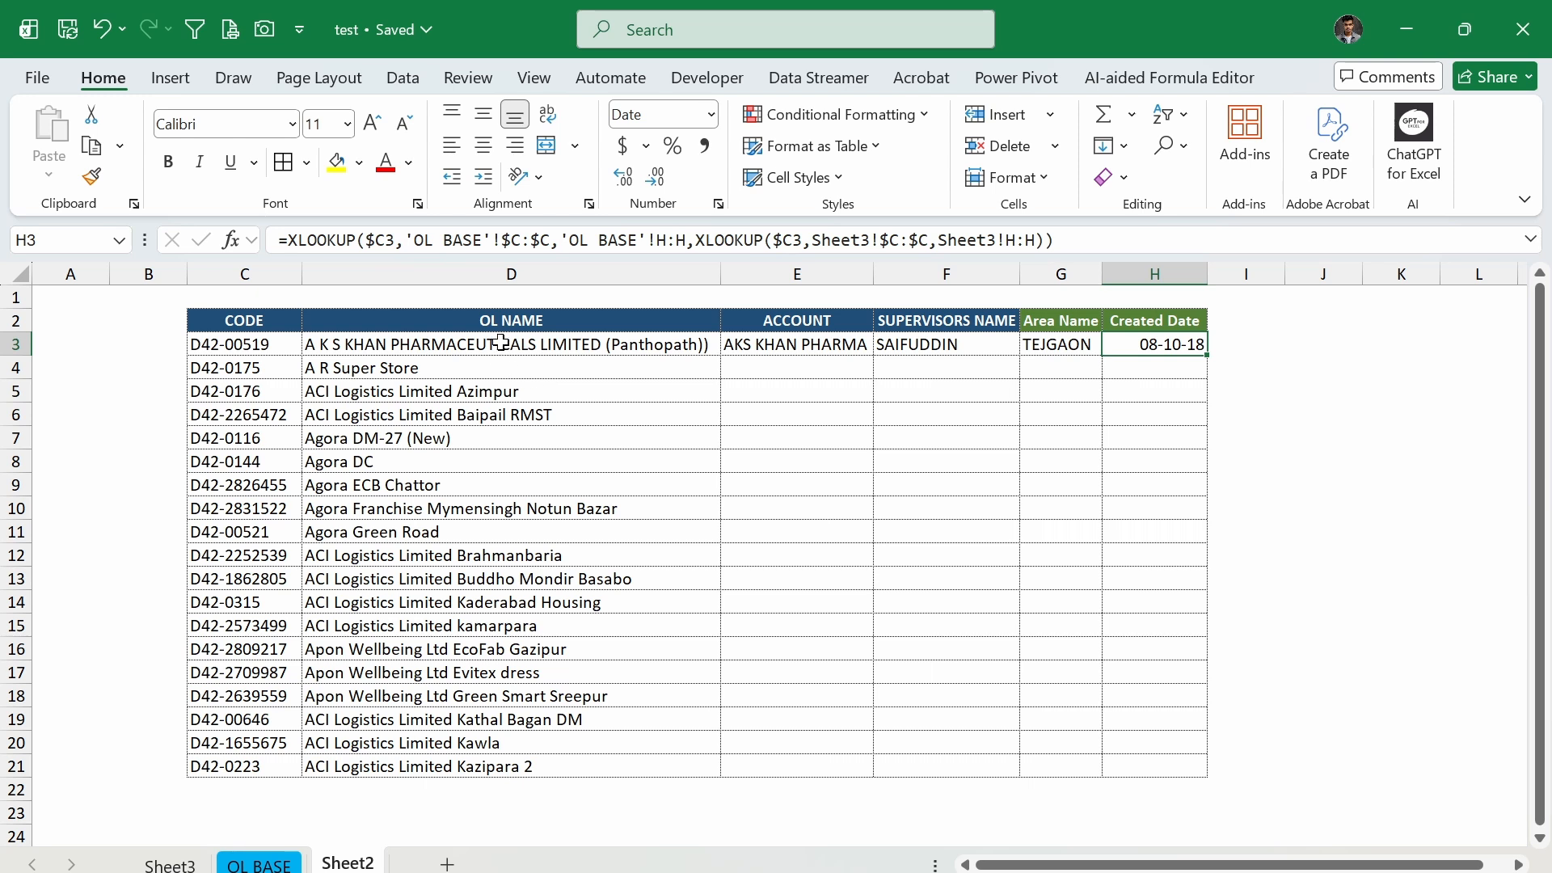
Step: Fill the row 3 formulas in D3:H3 down to row 21
{"action": "left_click_drag", "start_coordinate": [500, 344], "coordinate": [1203, 777]}
{"action": "left_click", "coordinate": [814, 412]}
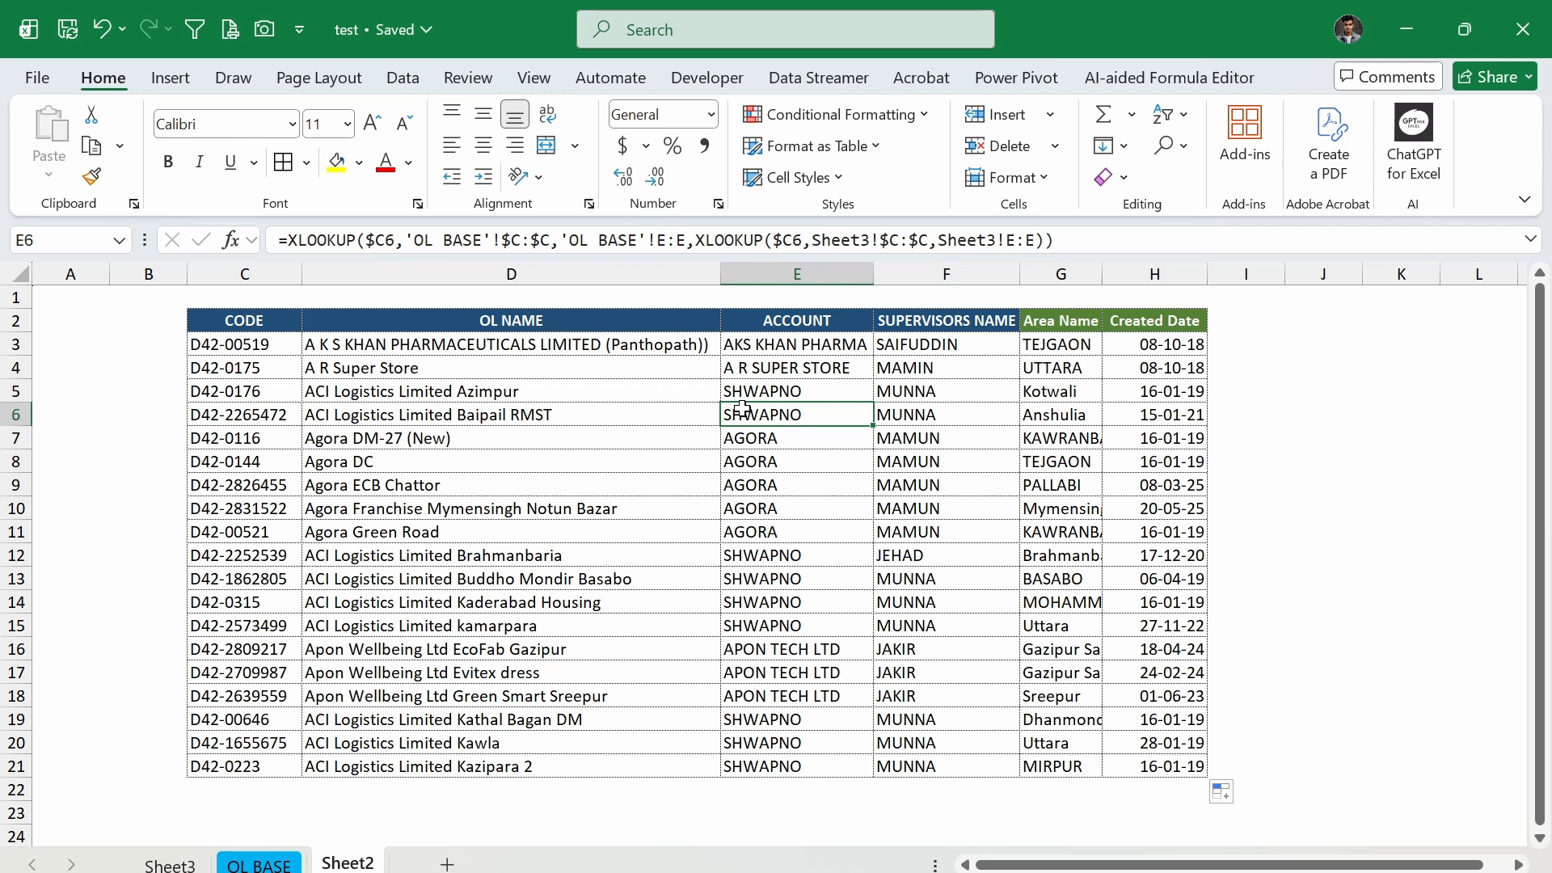
{"action": "left_click", "coordinate": [1401, 437]}
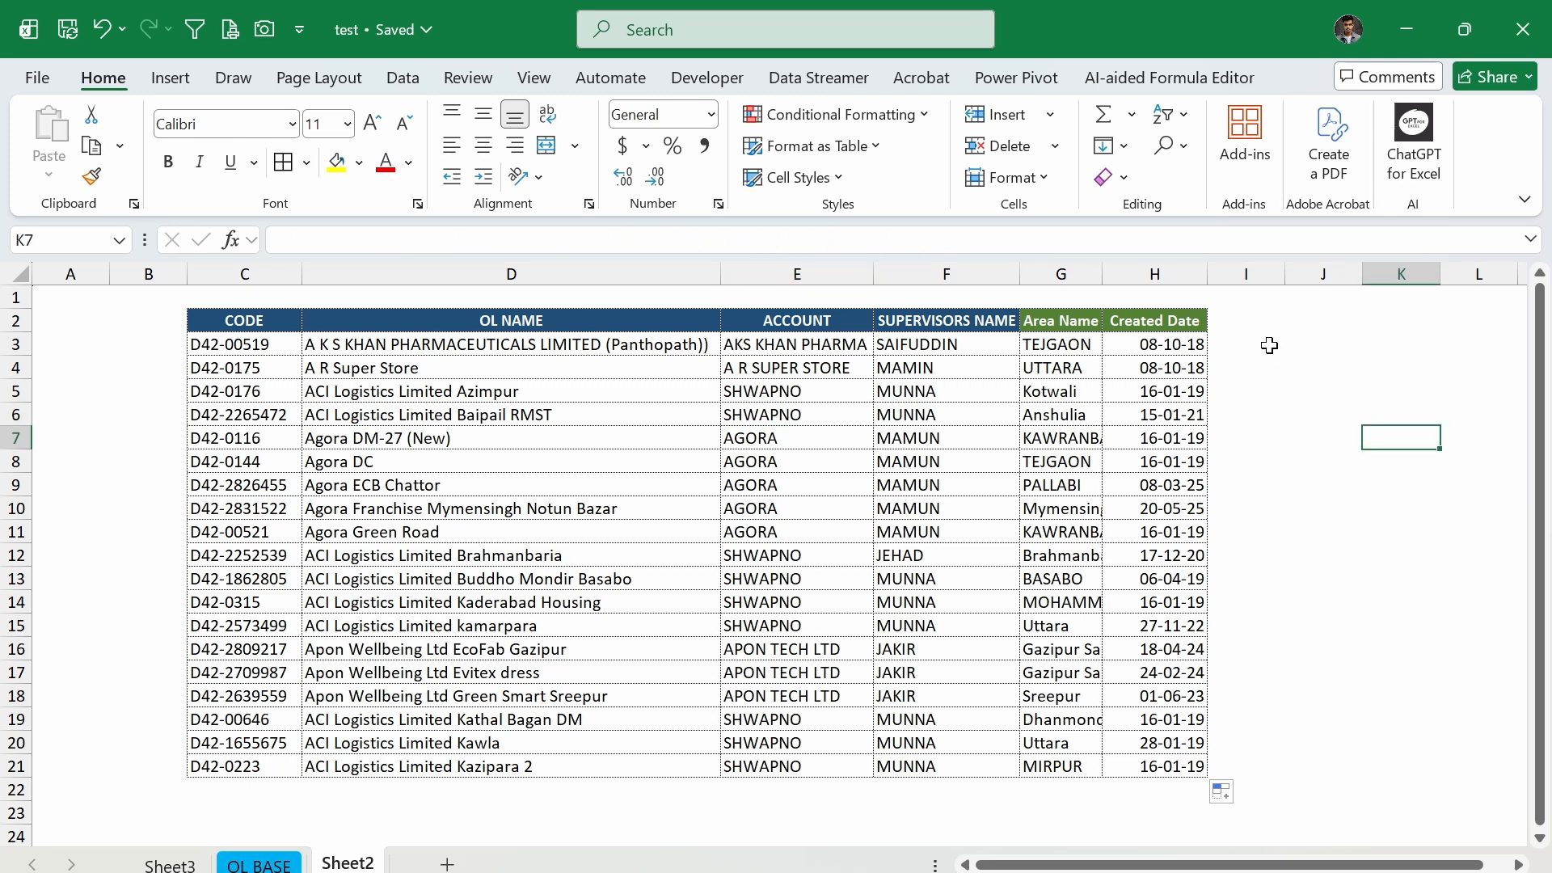